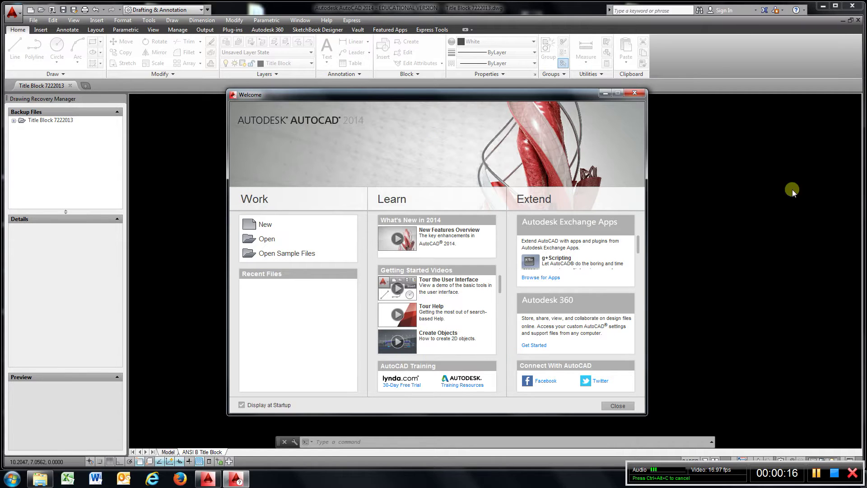
Dismiss the Welcome window and the Drawing Recovery notice.
click(635, 92)
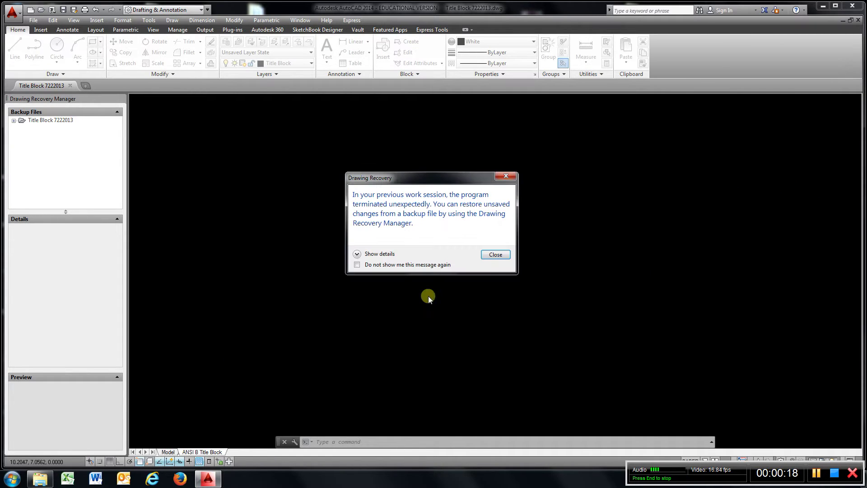
click(496, 254)
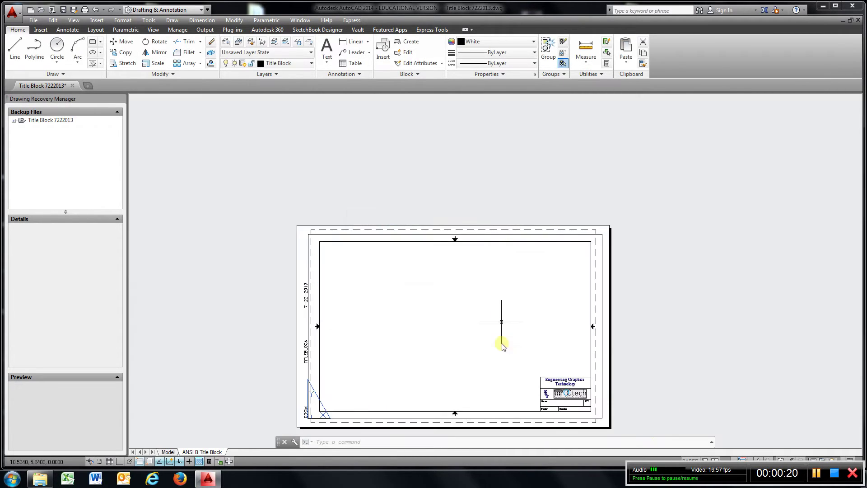
Examine the ANSI B Title Block layout, including its border, logo area and name, chapter and exercise fields, and check the layer list.
scroll(524, 409, down, 1)
scroll(526, 409, up, 5)
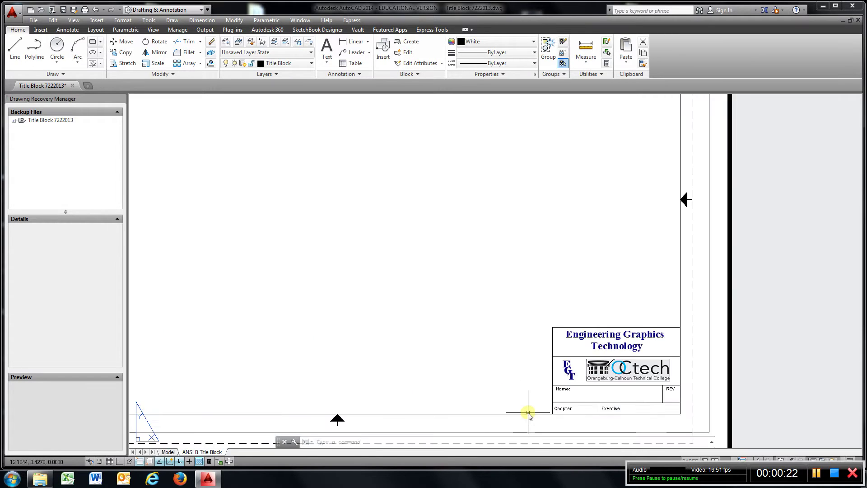
scroll(536, 371, down, 4)
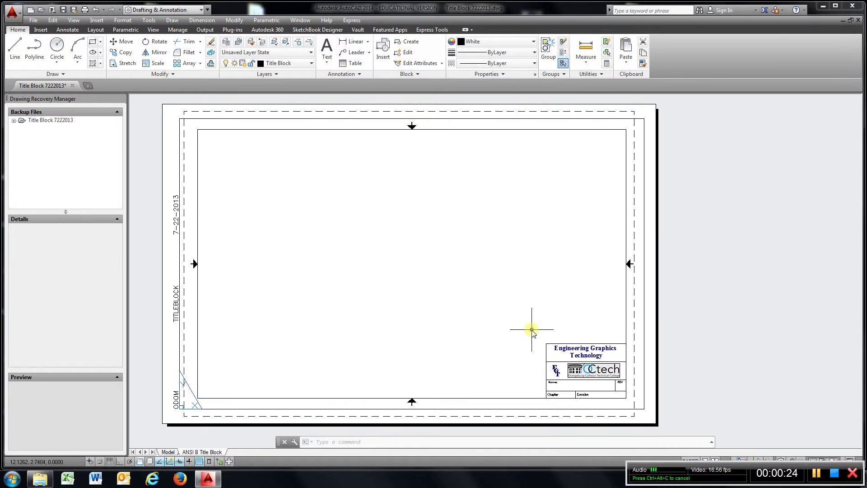
middle_drag(528, 329, 571, 329)
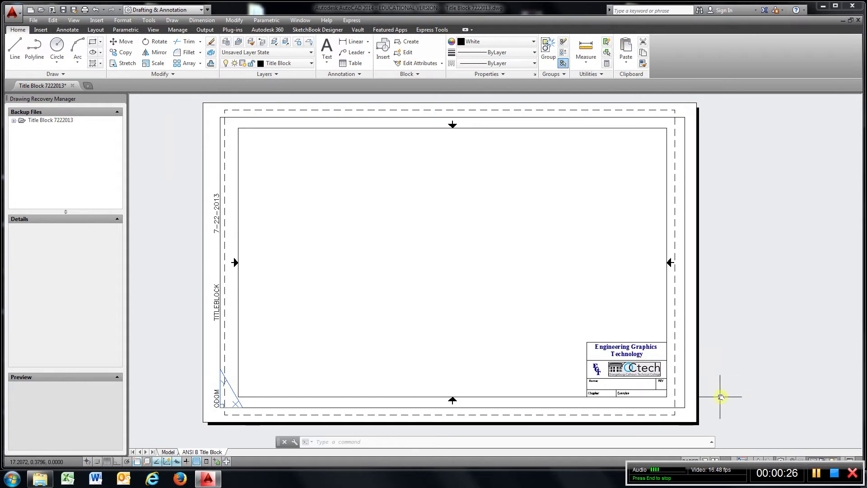
scroll(649, 382, down, 2)
scroll(650, 379, up, 6)
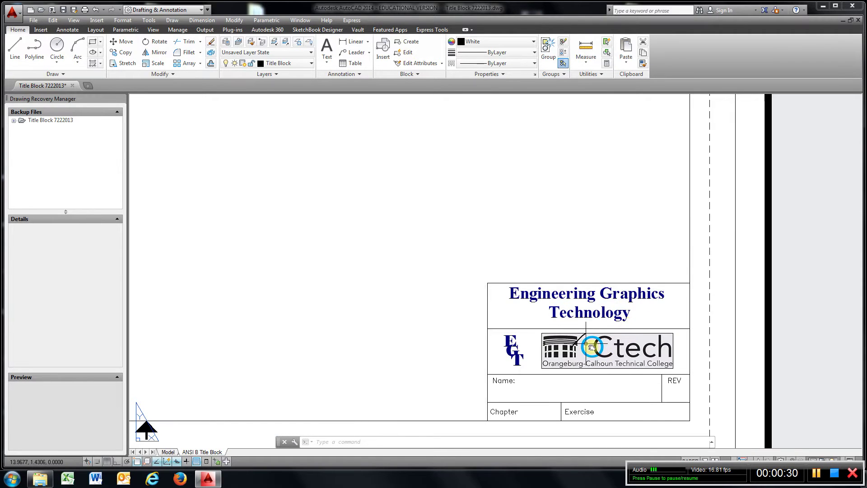
scroll(578, 336, down, 4)
scroll(578, 336, up, 2)
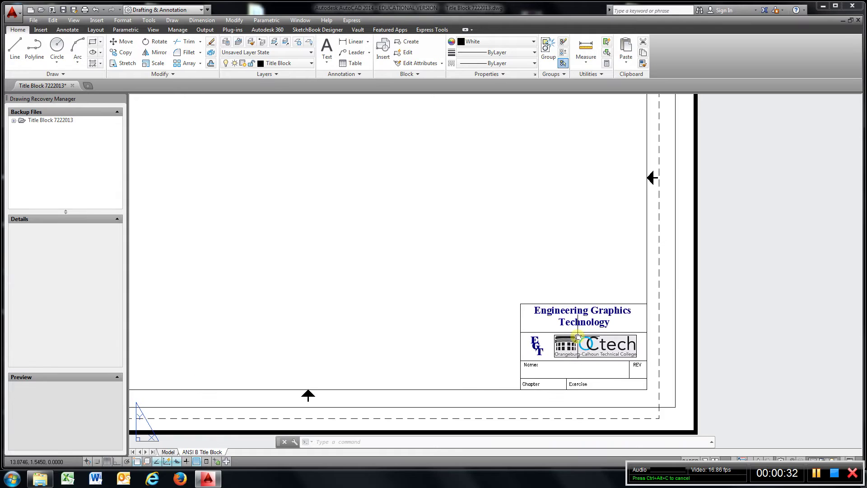
scroll(578, 336, down, 4)
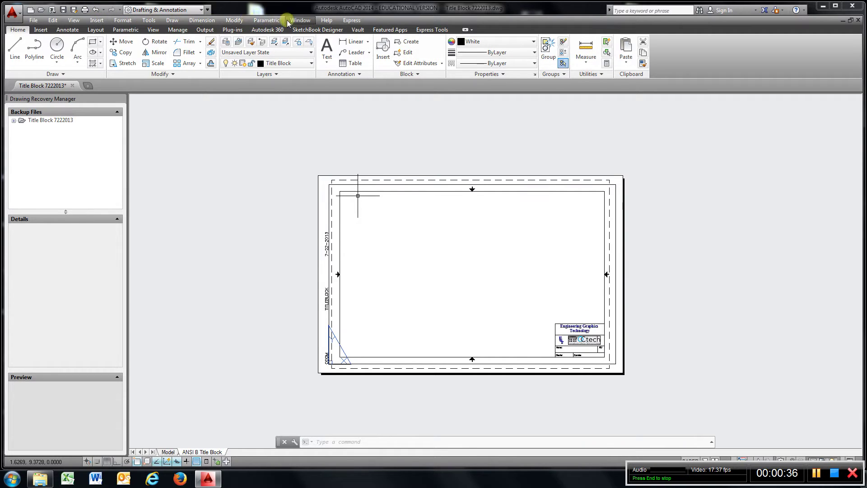
click(310, 66)
click(310, 66)
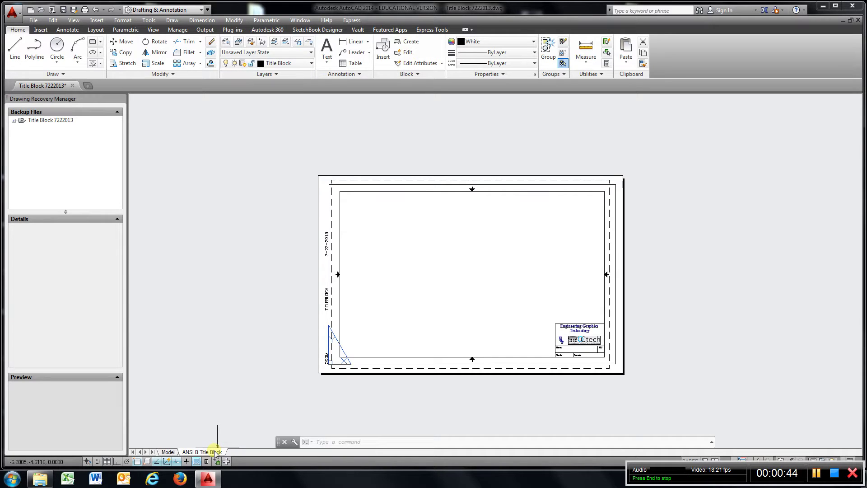
Switch from the ANSI B Title Block layout to model space and review the available layers.
mouse_move(173, 453)
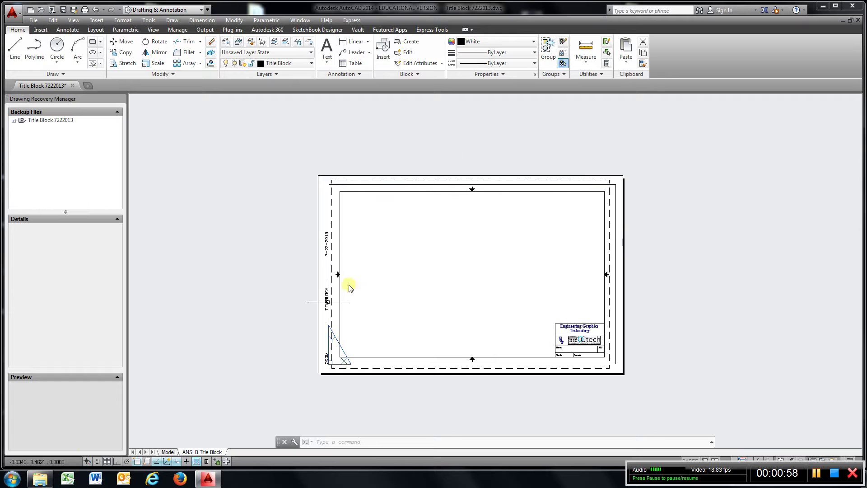
click(168, 452)
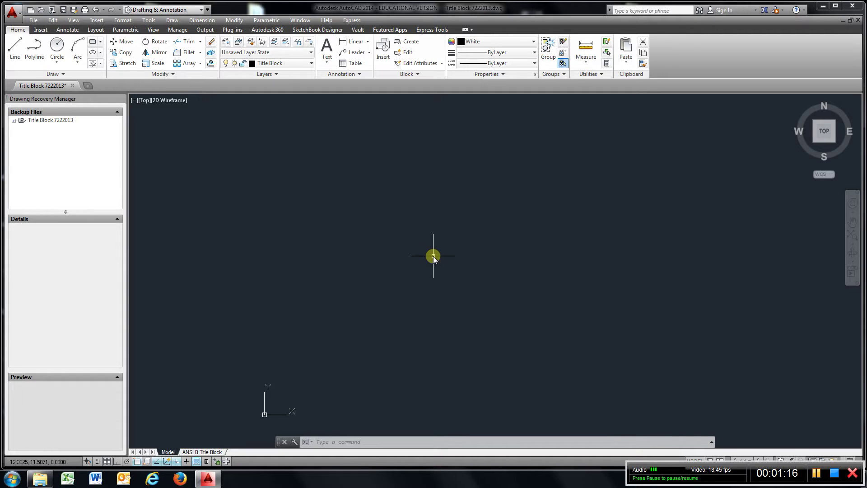
click(311, 64)
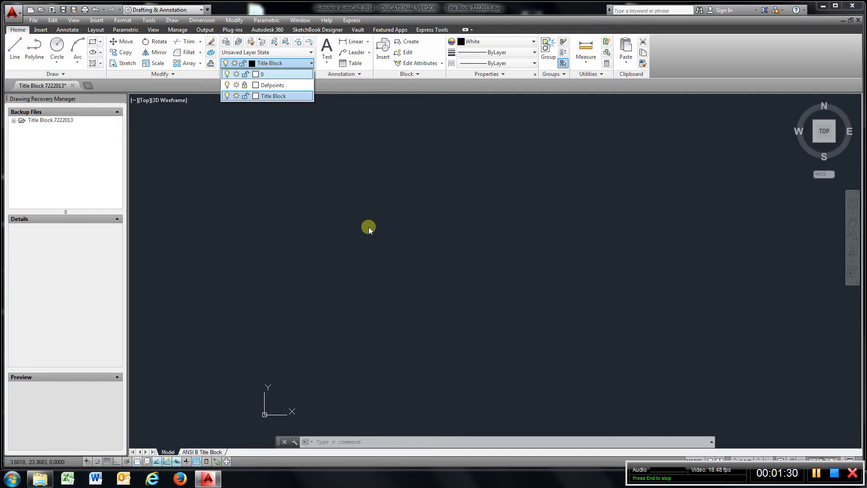
click(368, 227)
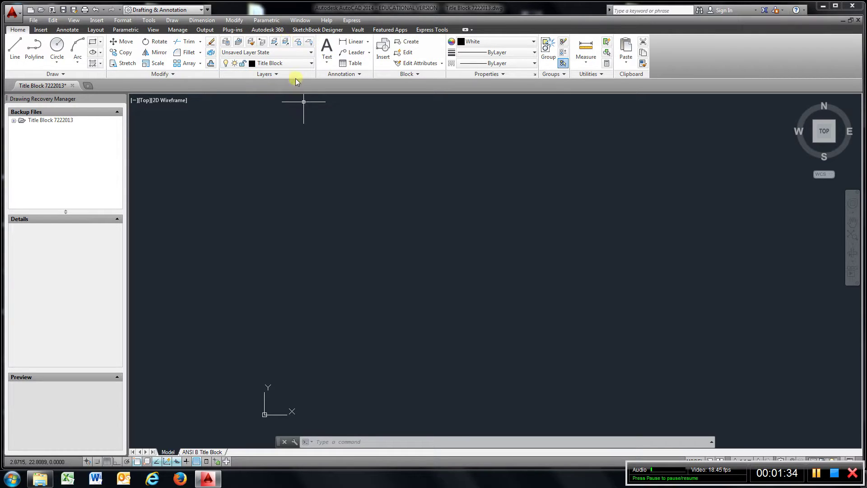
Create a new layer named Dimensions in the Layer Properties Manager.
click(225, 42)
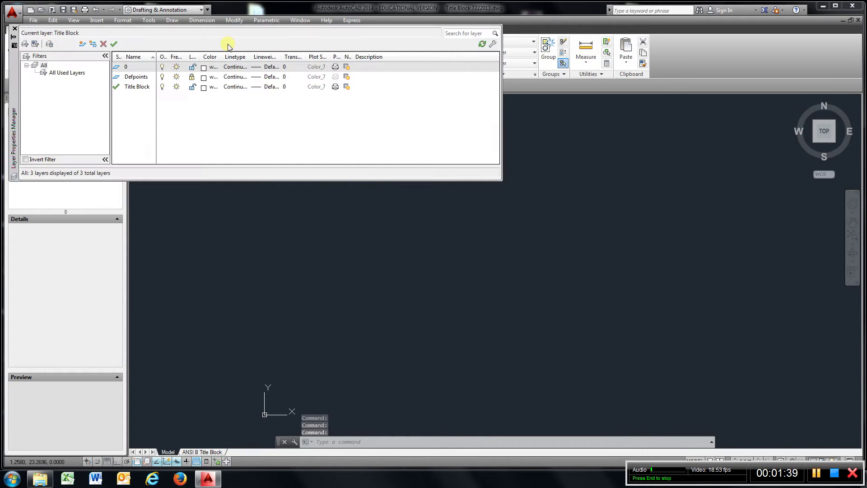
right_click(225, 123)
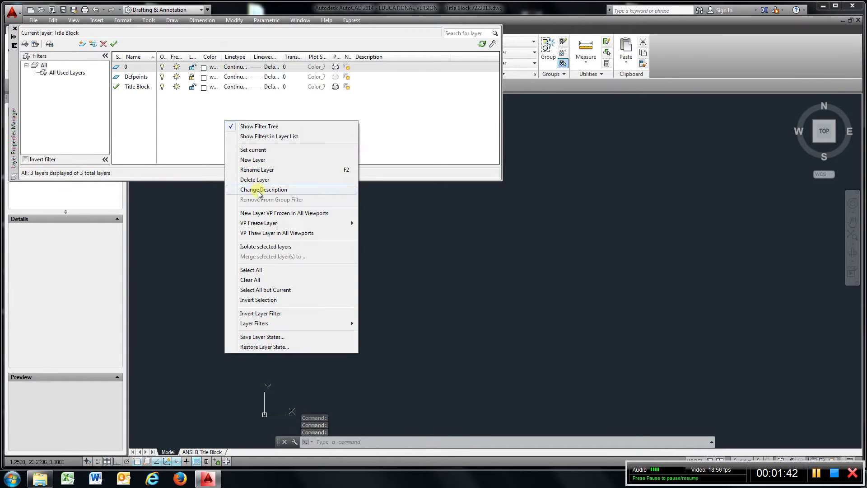
click(256, 160)
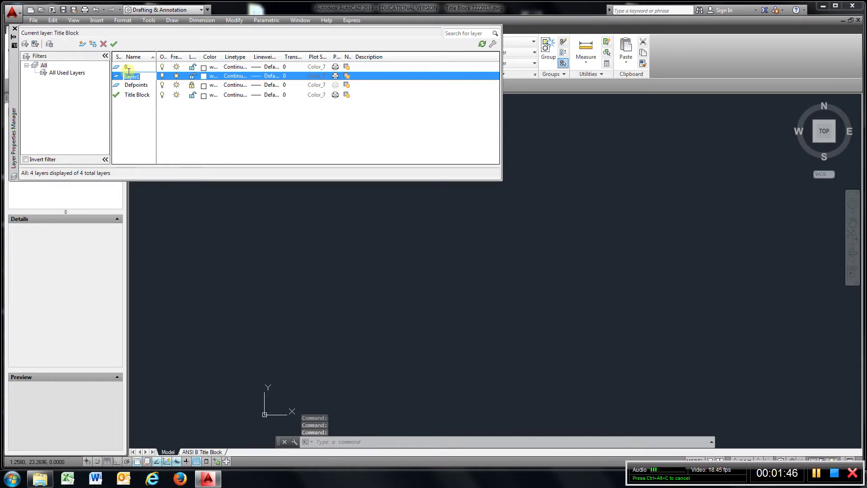
text(Dimen)
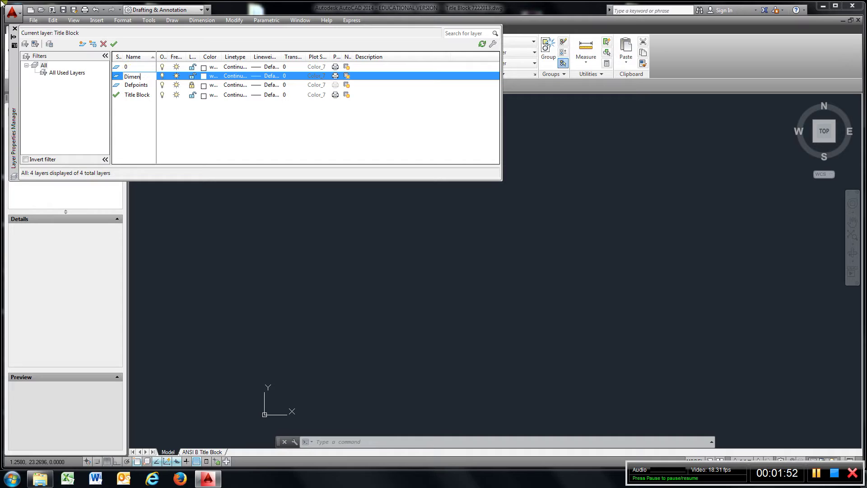
text(sions)
Add another new layer and name it Centerlines.
right_click(223, 132)
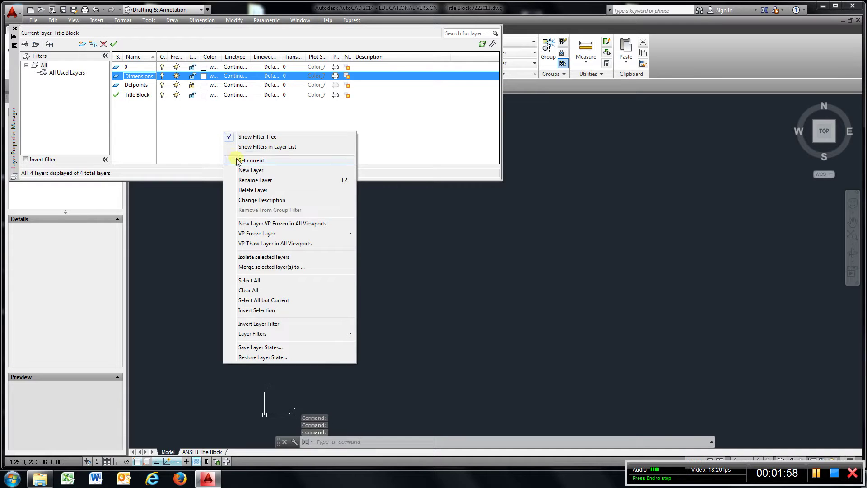
click(251, 170)
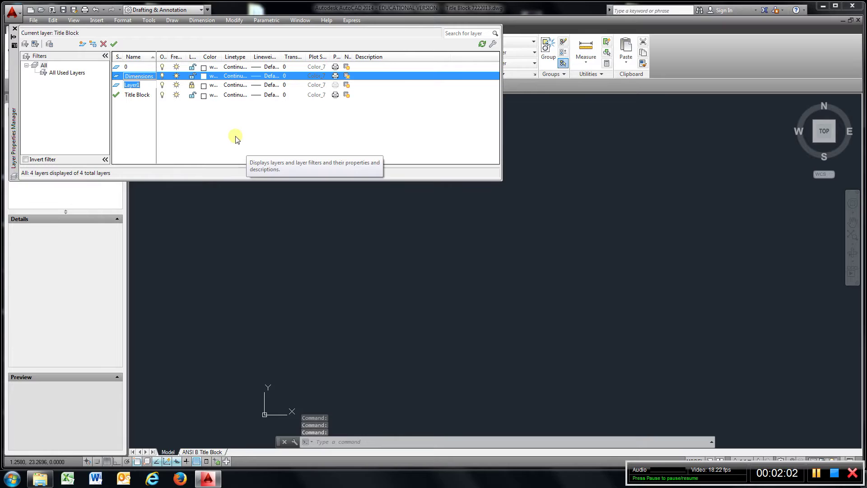
text(Ce)
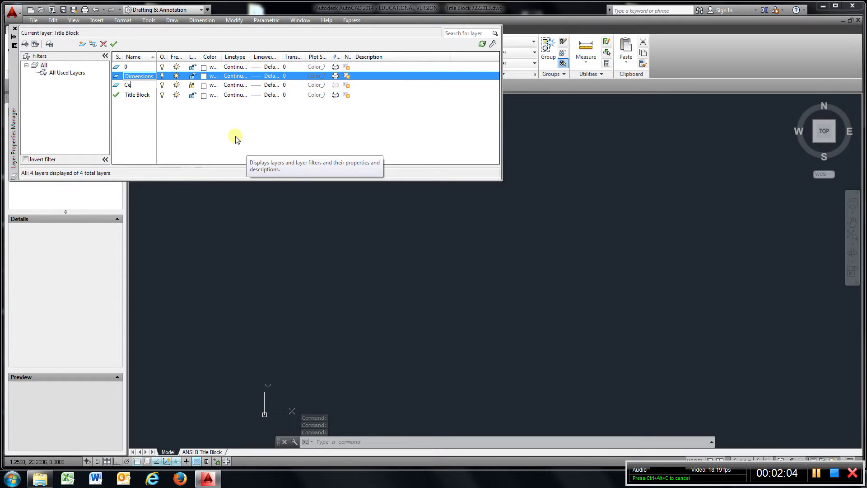
key(Return)
text(enter)
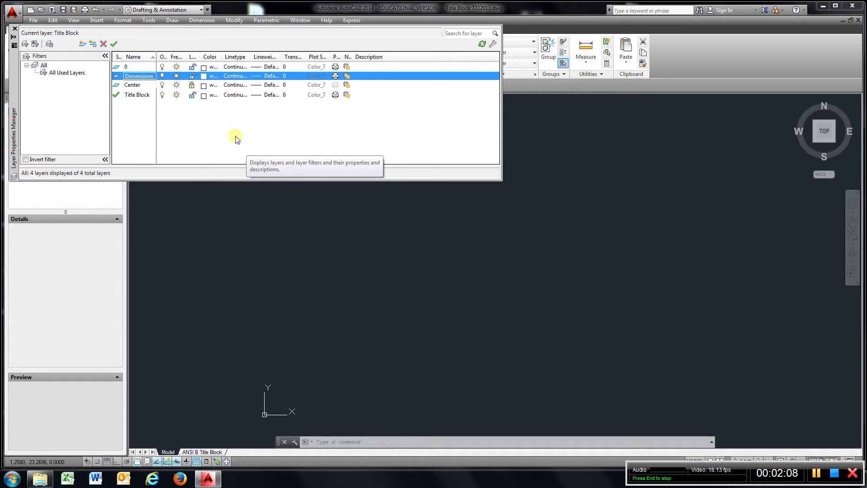
key(Return)
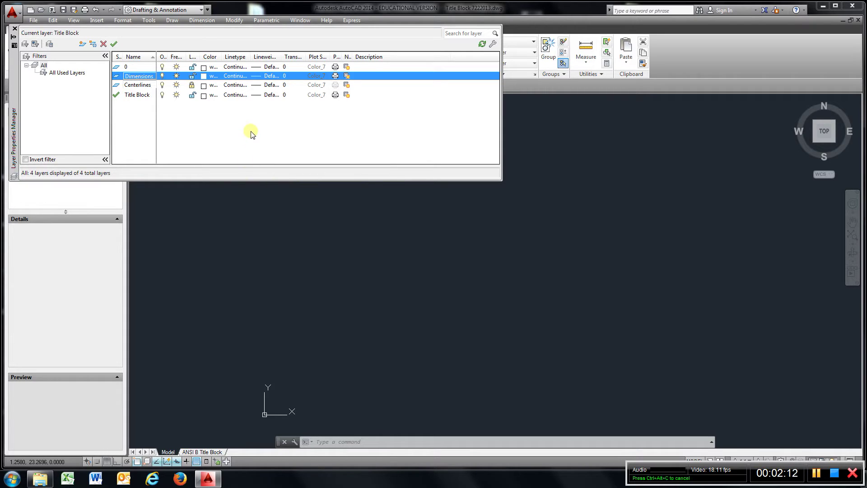
Add a new layer named Hiddenlines to the drawing.
right_click(251, 133)
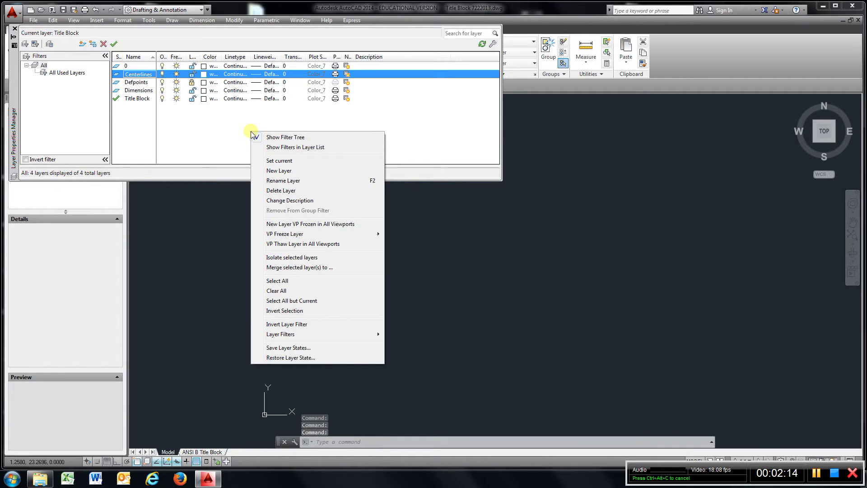
click(283, 171)
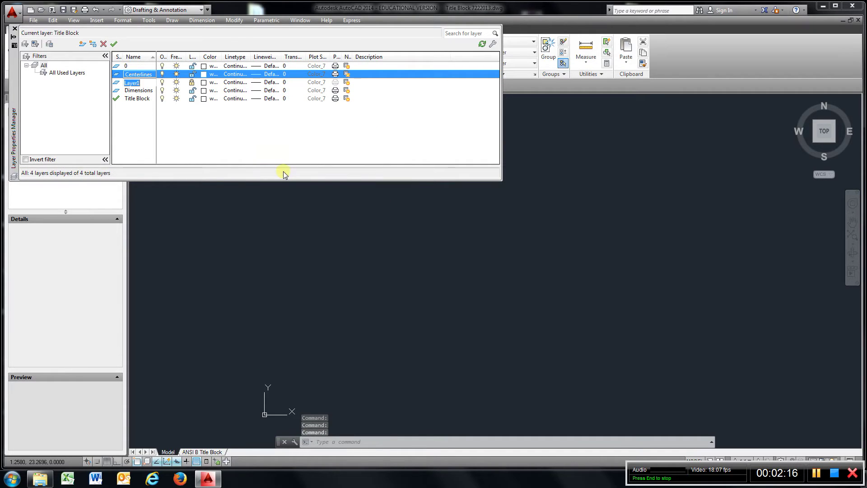
text(Hi)
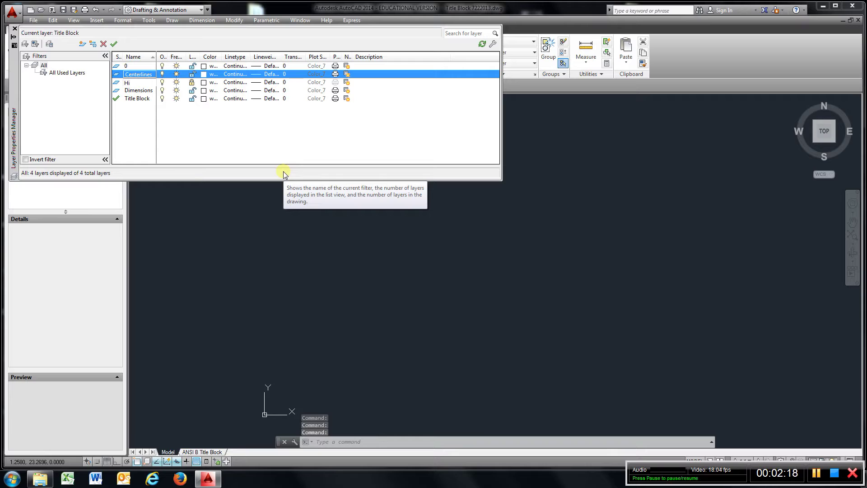
text(dden)
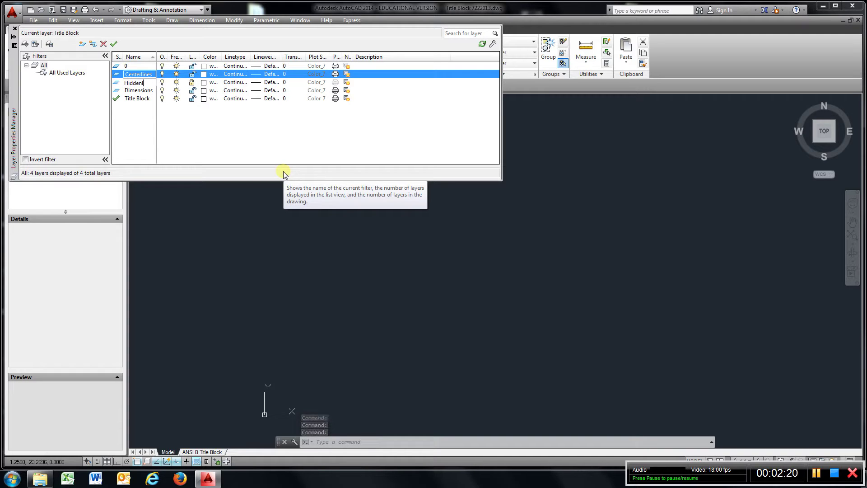
text(lines)
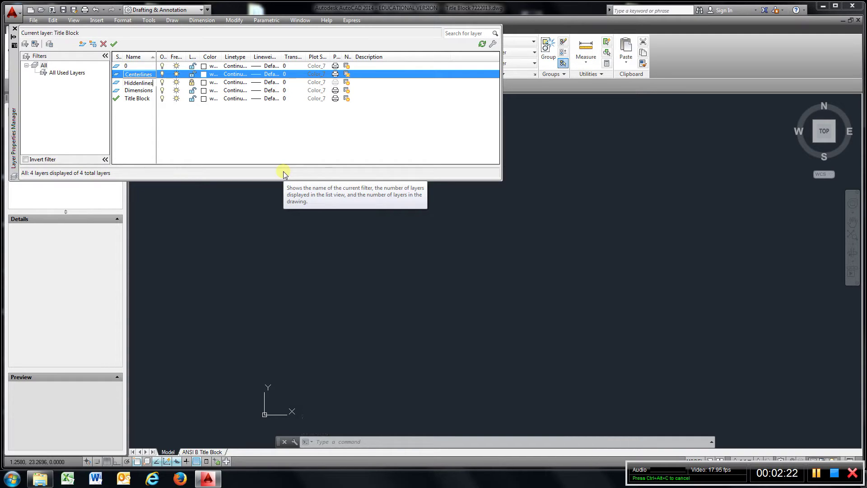
Add a new layer named Objectlines and confirm its name.
right_click(300, 141)
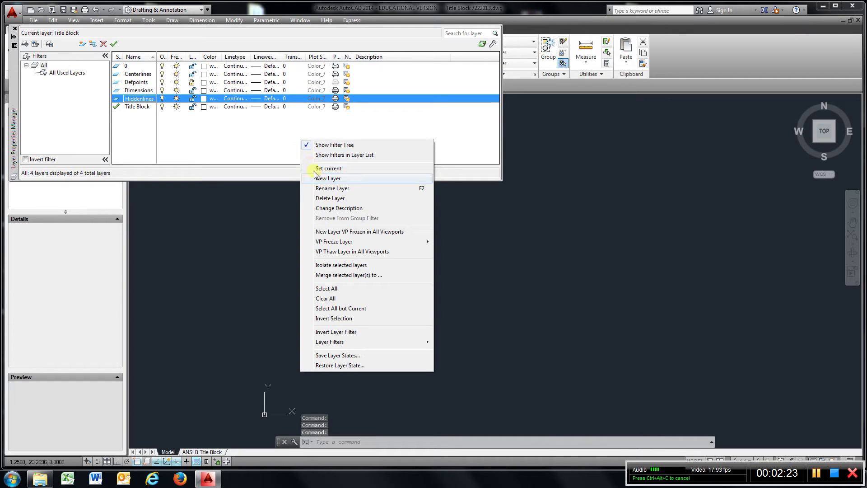
click(323, 178)
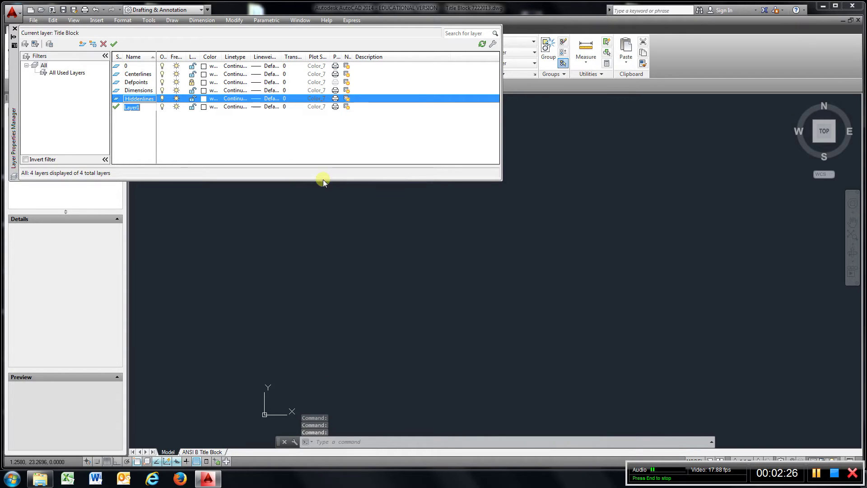
text(Object)
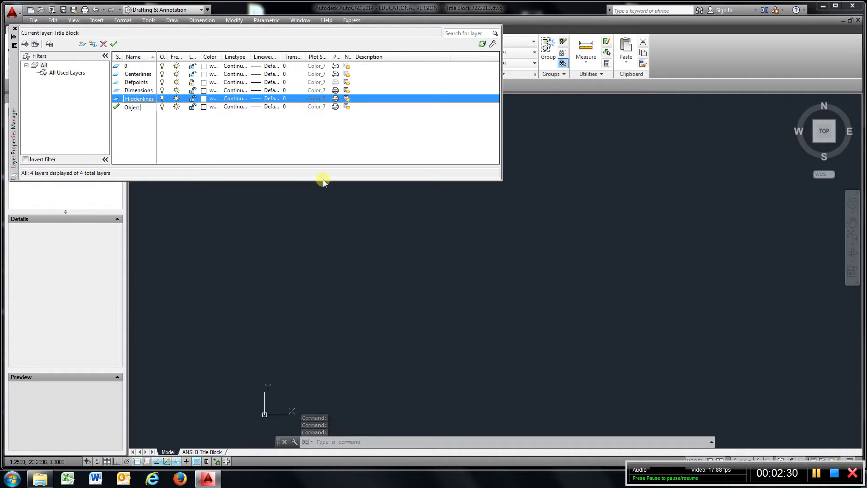
text(lines)
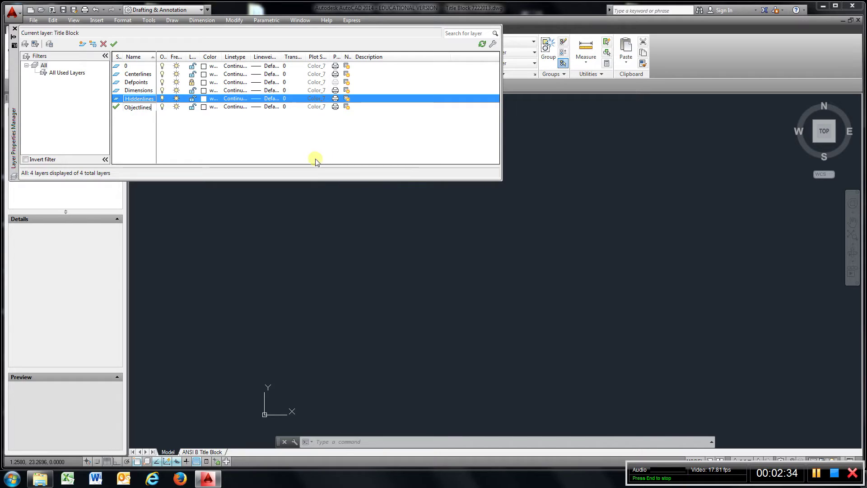
key(Return)
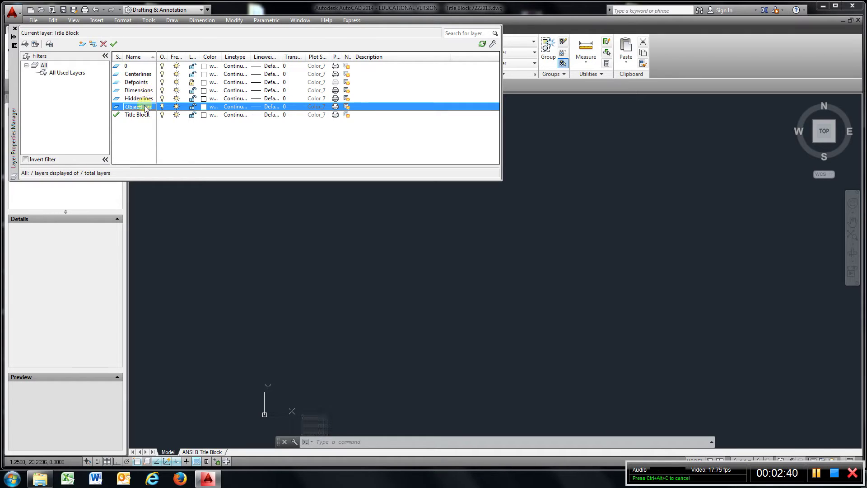
Set the Hiddenlines layer's color to cyan (index color 4).
click(204, 99)
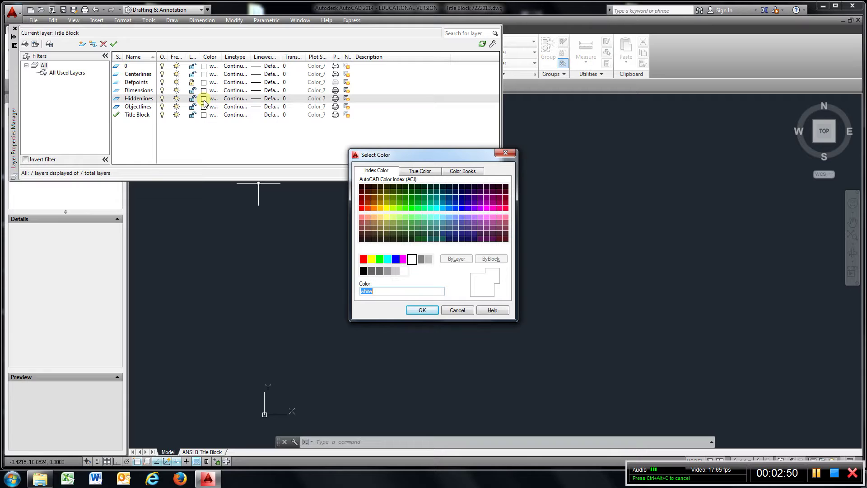
click(387, 258)
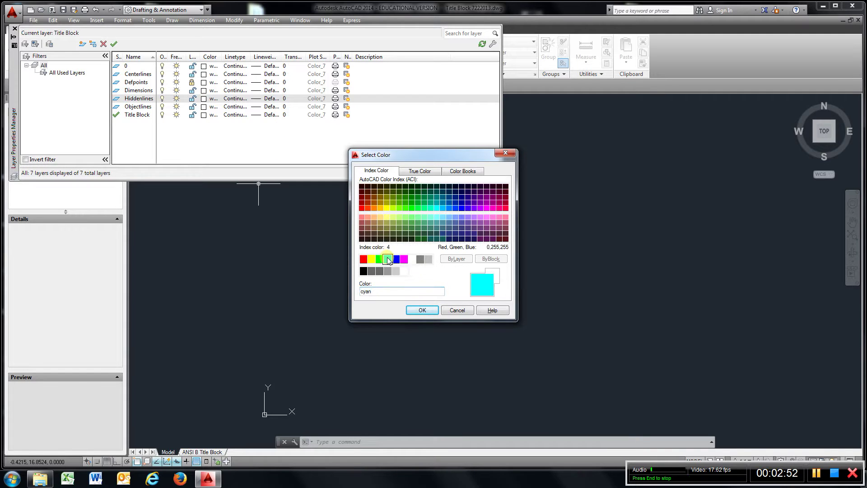
click(422, 310)
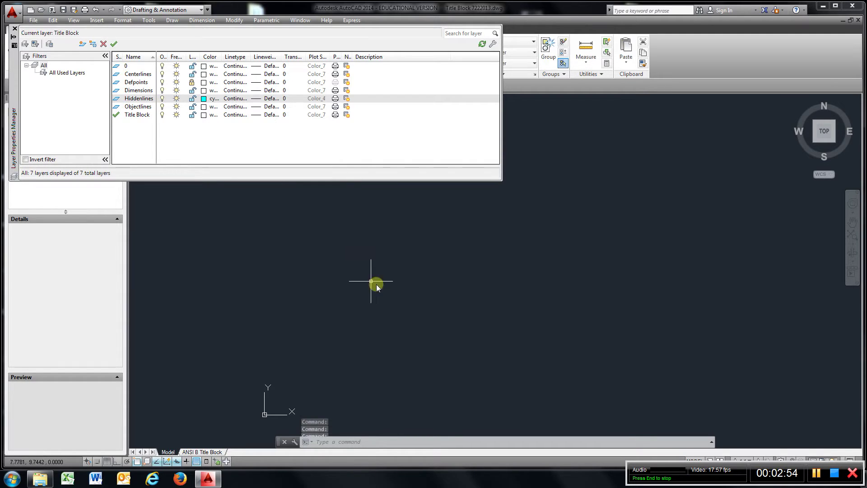
Set the Dimensions layer's color to green and the Centerlines layer's color to red.
click(204, 91)
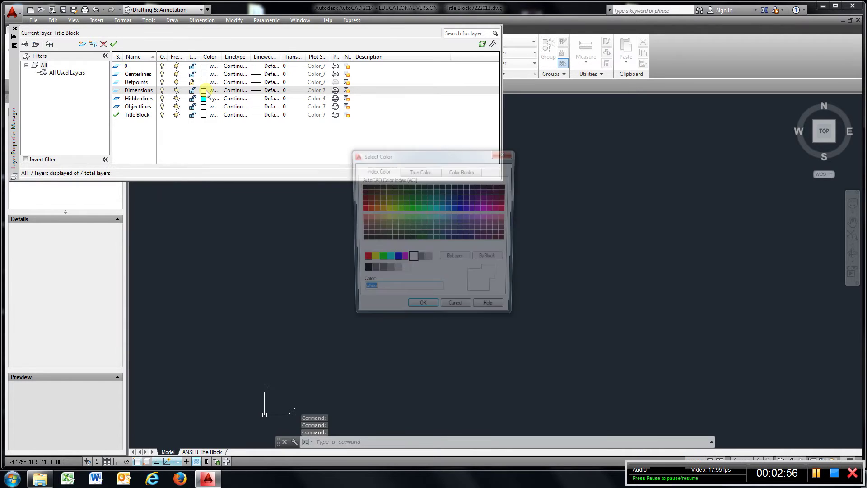
click(379, 259)
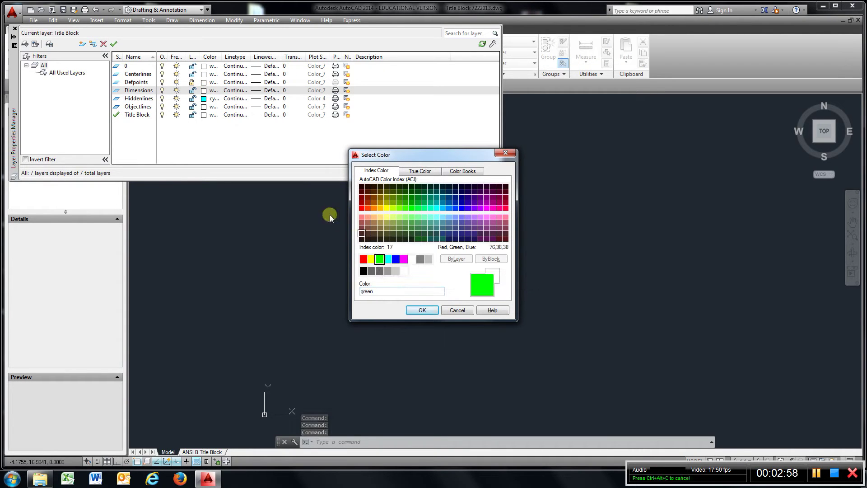
click(431, 310)
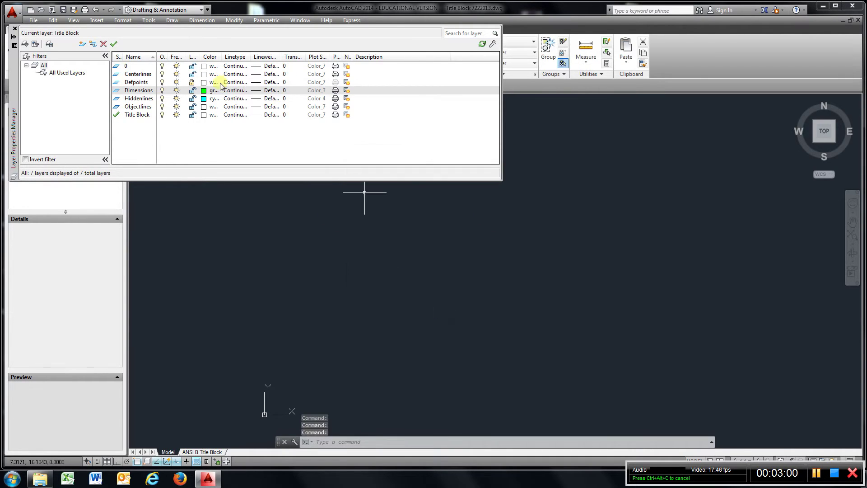
click(203, 74)
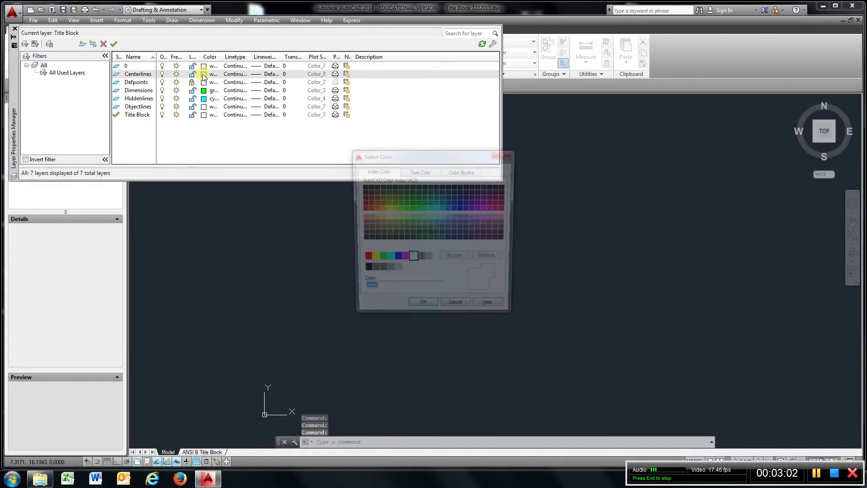
click(364, 259)
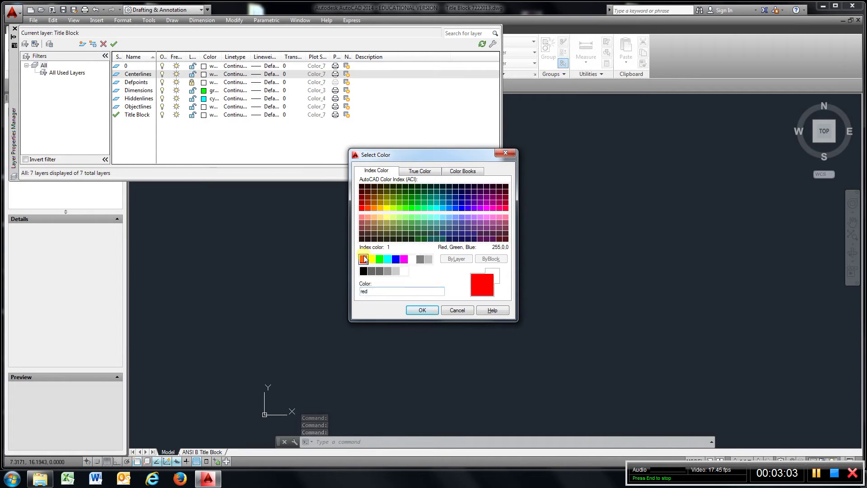
click(421, 310)
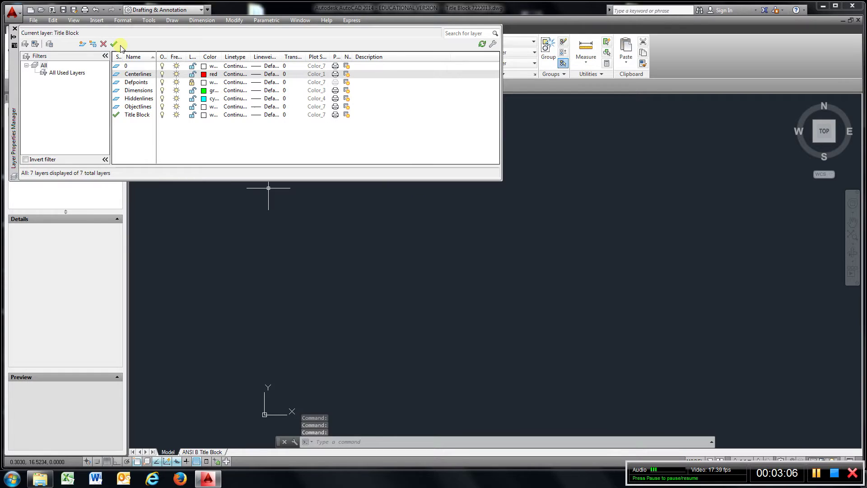
Make Objectlines the current layer and close the layer properties manager.
click(147, 109)
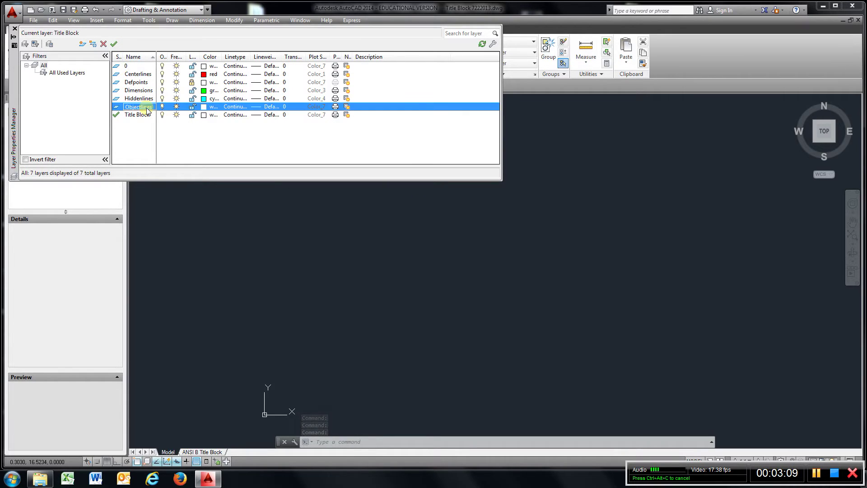
click(114, 44)
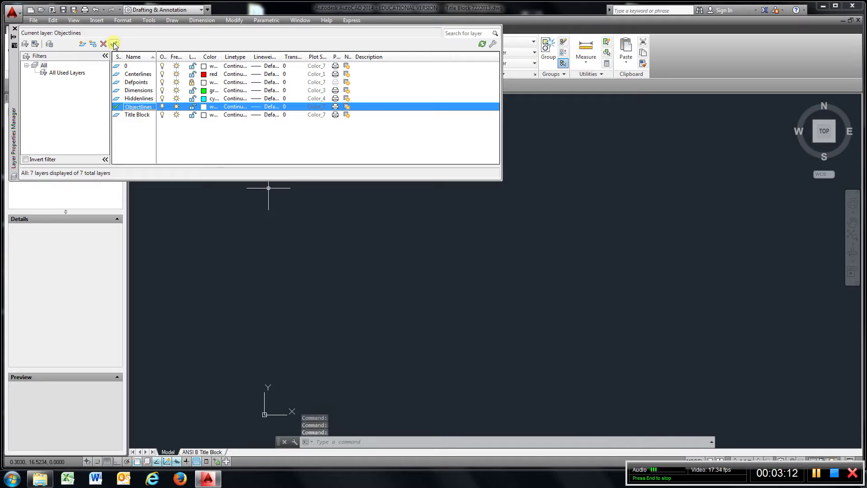
click(14, 28)
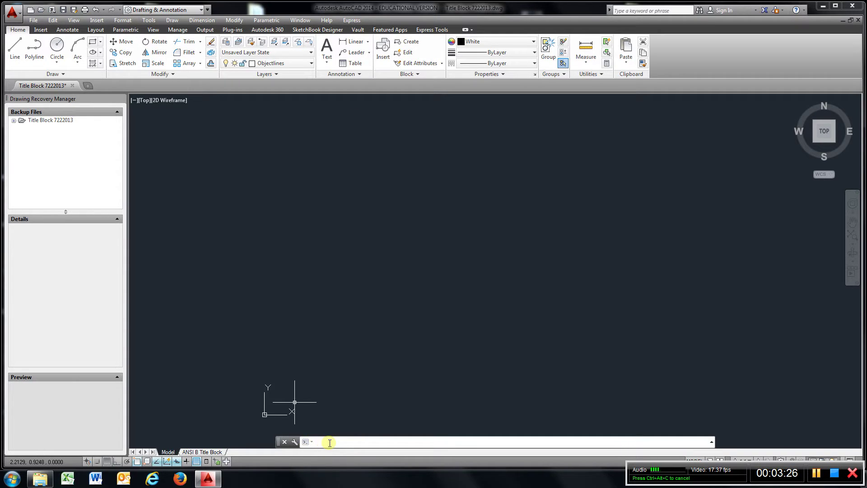
Set the MENUBAR system variable to 1 to display the menu bar.
text(me)
text(nubar)
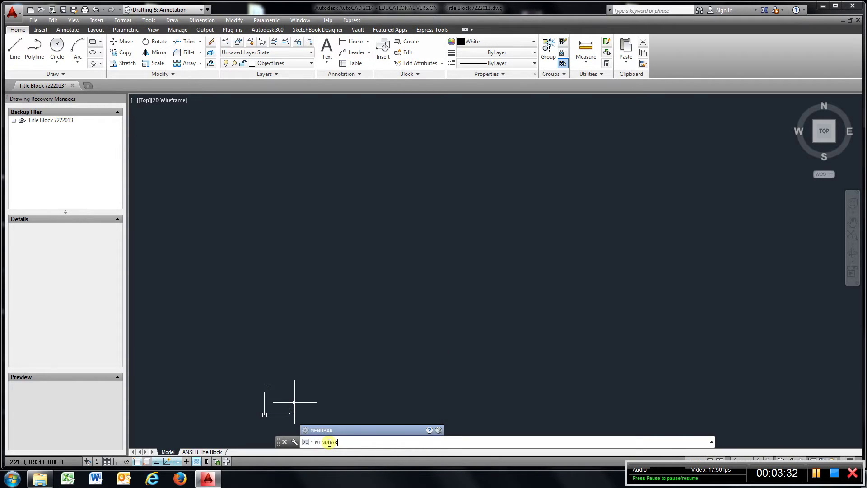
key(Return)
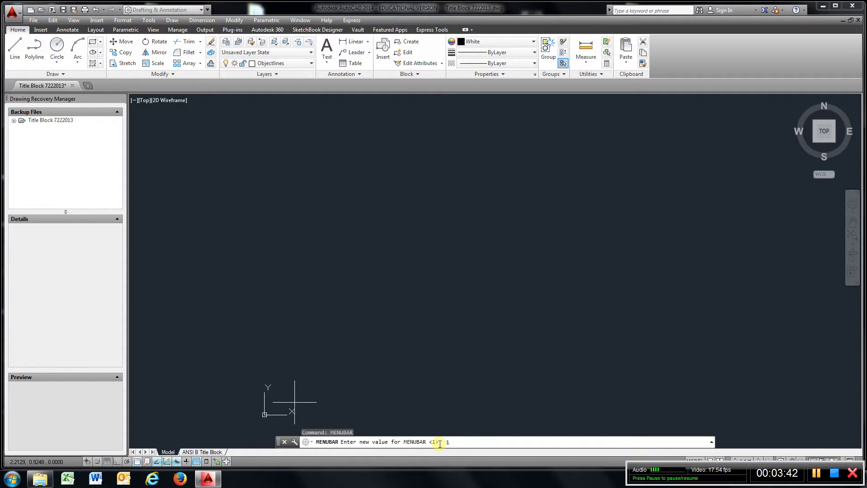
key(Return)
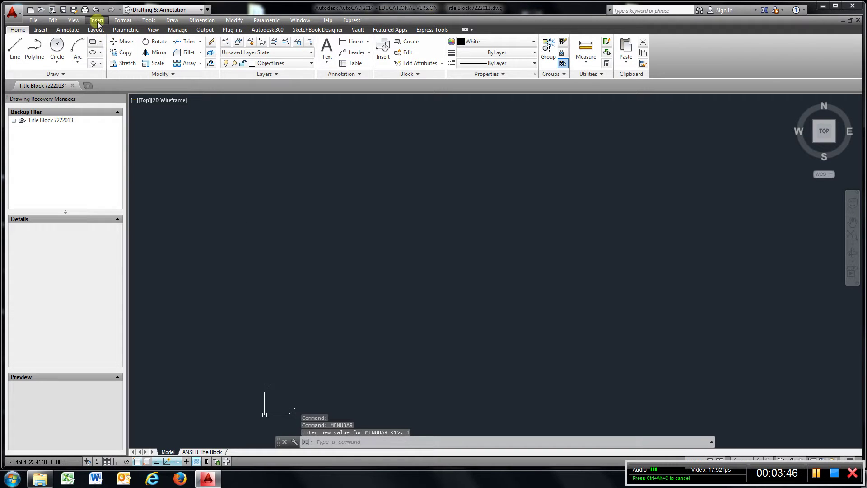
Turn off object snap tracking and turn on polar tracking in the drafting settings.
right_click(169, 463)
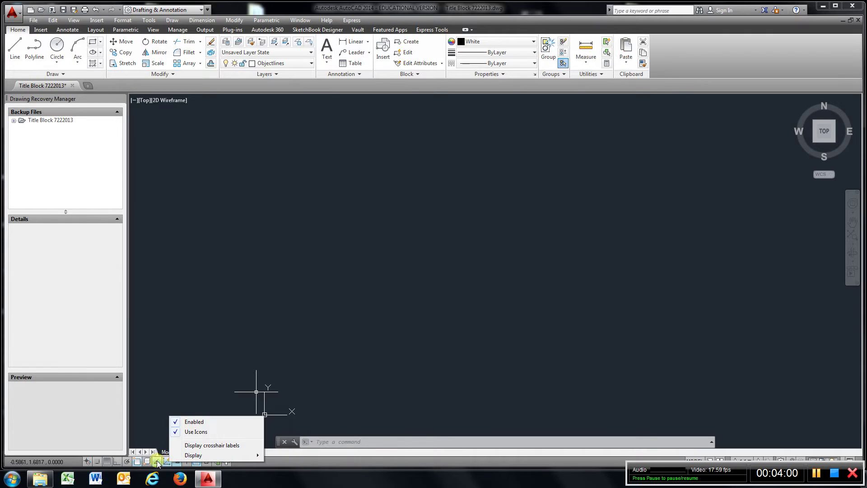
click(157, 461)
right_click(157, 461)
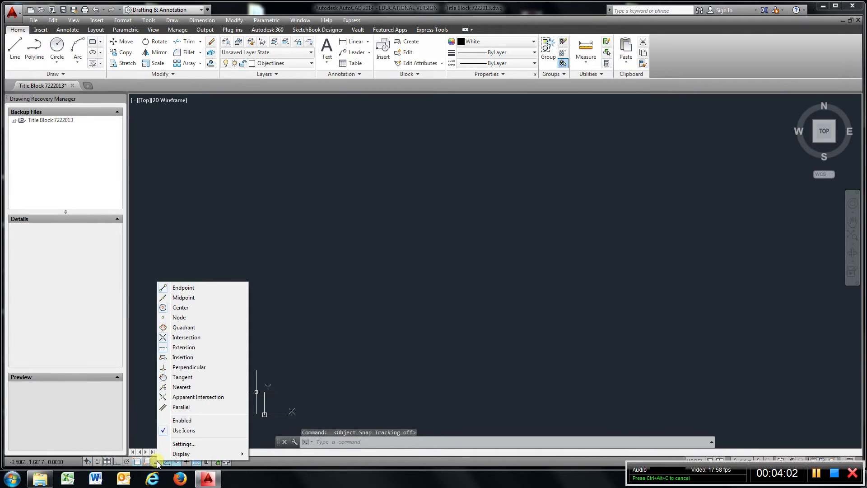
click(181, 443)
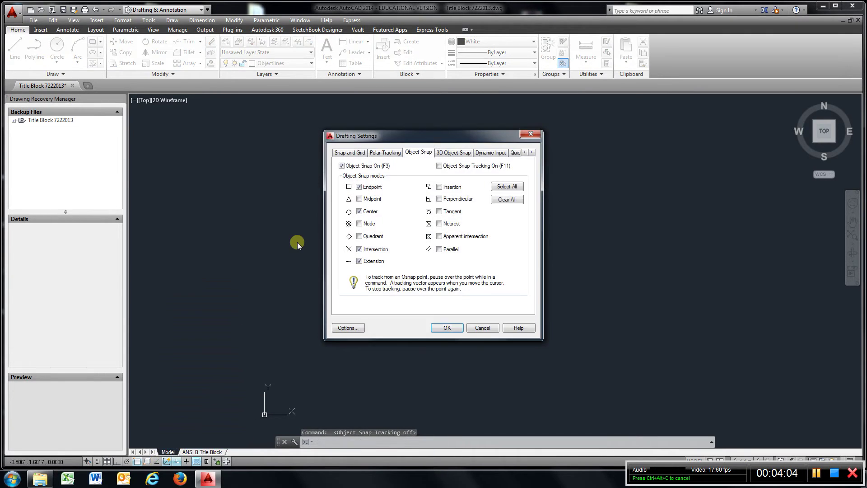
click(381, 153)
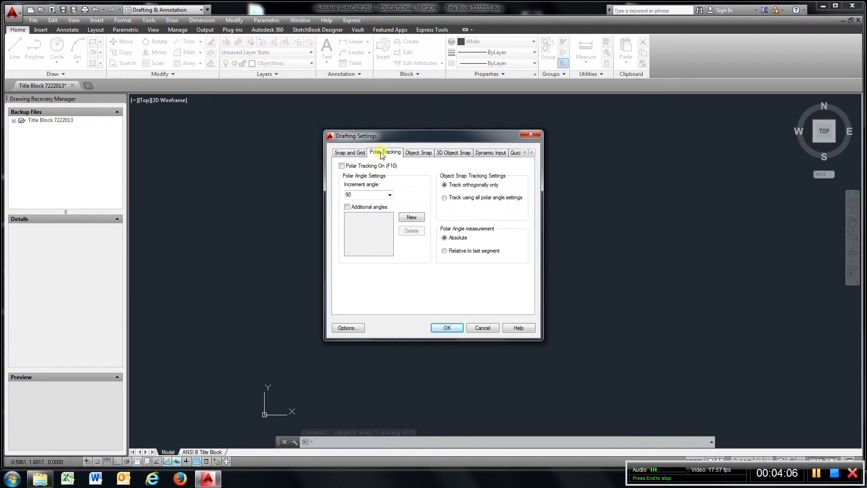
click(341, 165)
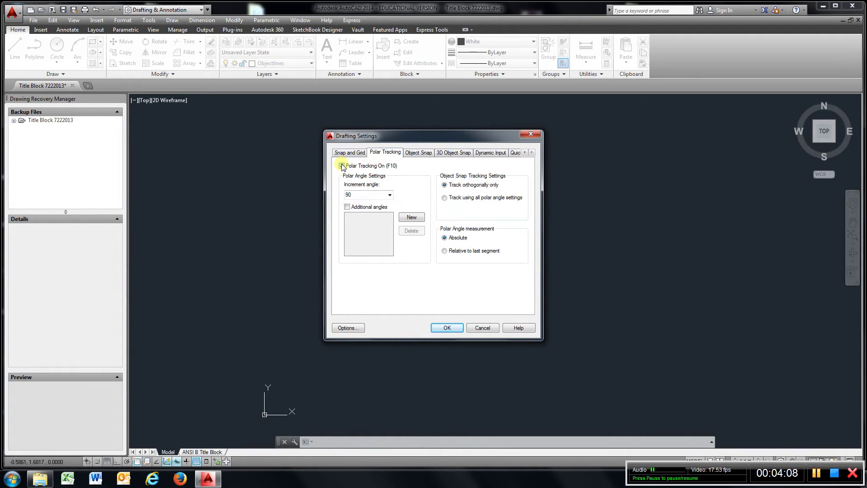
Enable all object snap modes and apply the drafting settings.
click(419, 153)
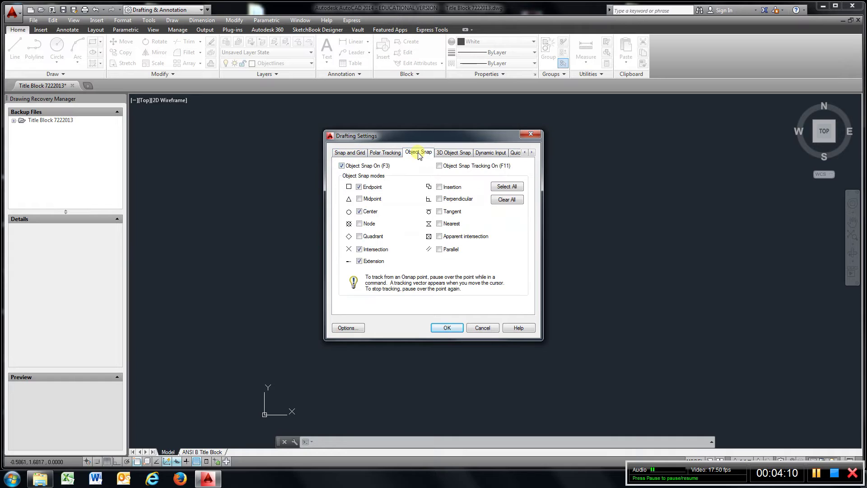
click(506, 187)
click(445, 328)
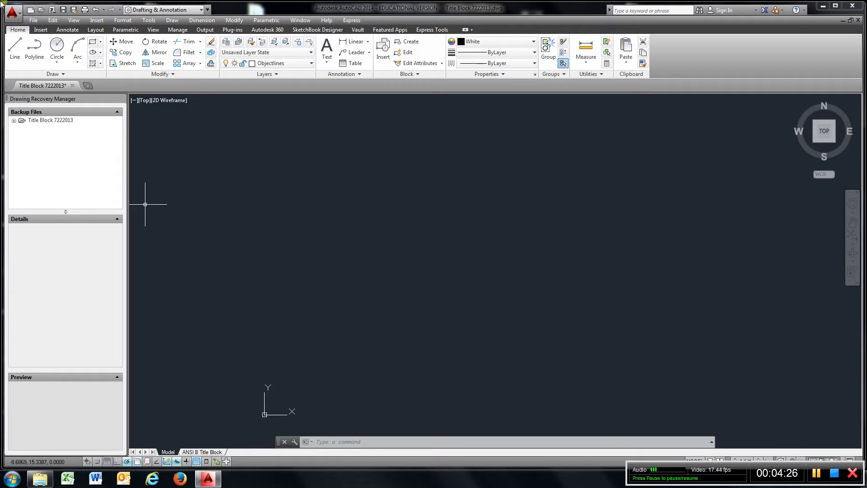
Draw three connected lines in the empty model space: 5.5 units to the left, 6.5 up and 6.5 to the right.
click(15, 48)
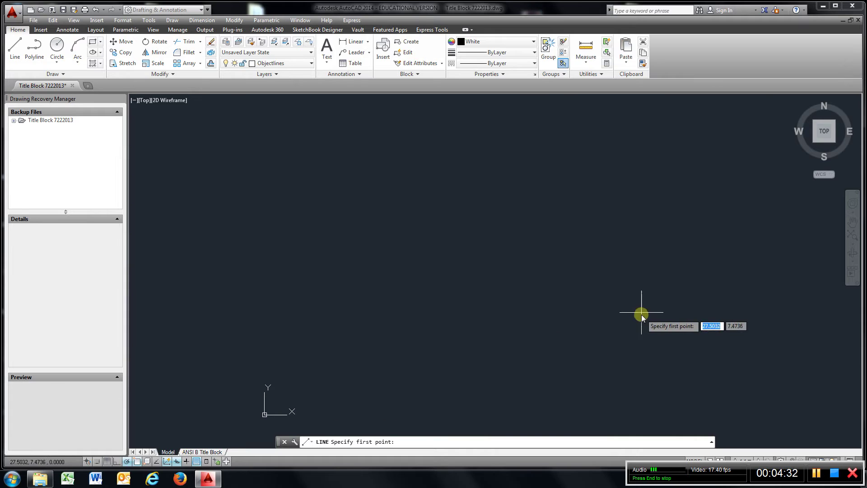
click(578, 258)
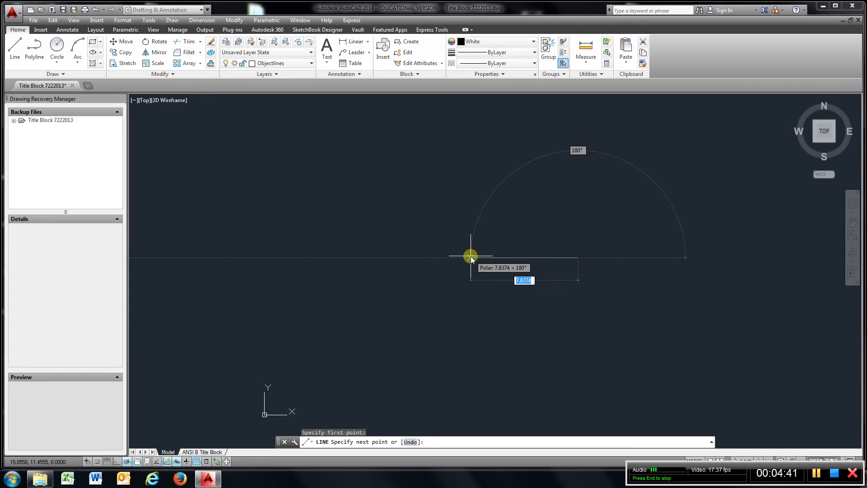
text(5)
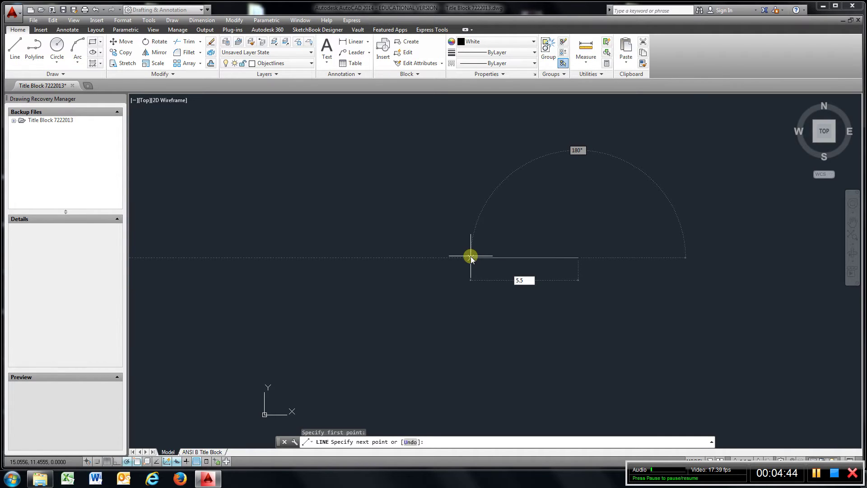
text(.5)
key(Return)
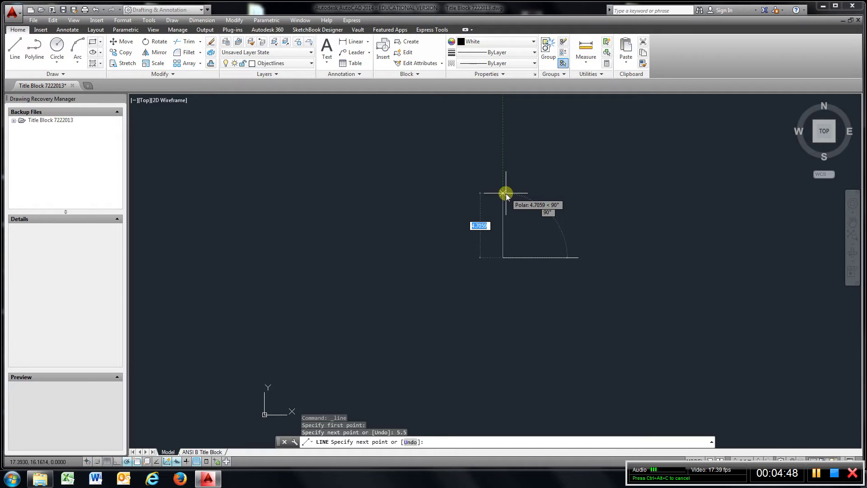
text(6)
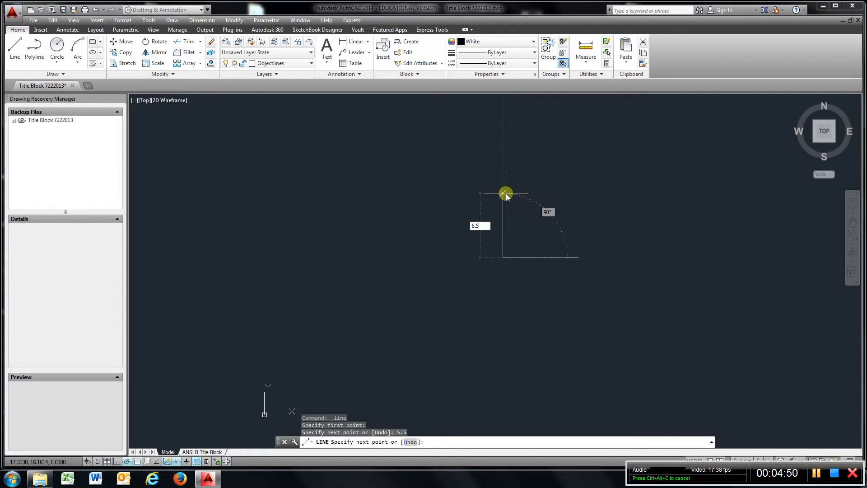
text(.5)
key(Return)
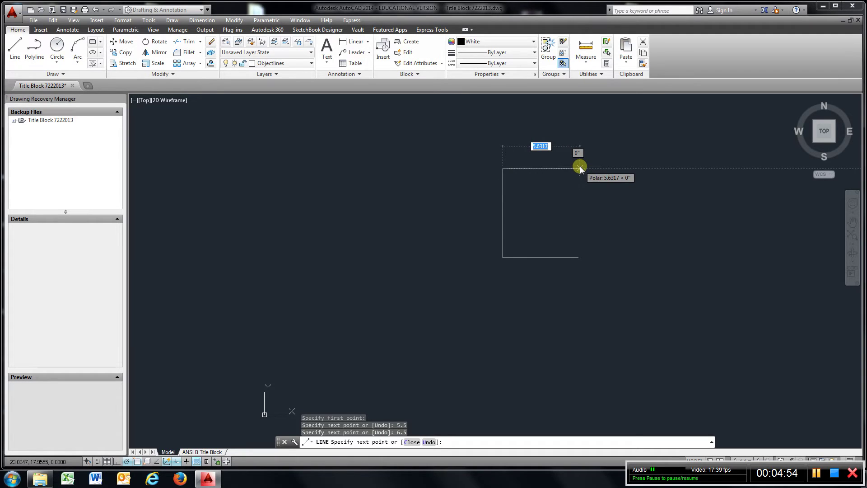
text(6.5)
key(Return)
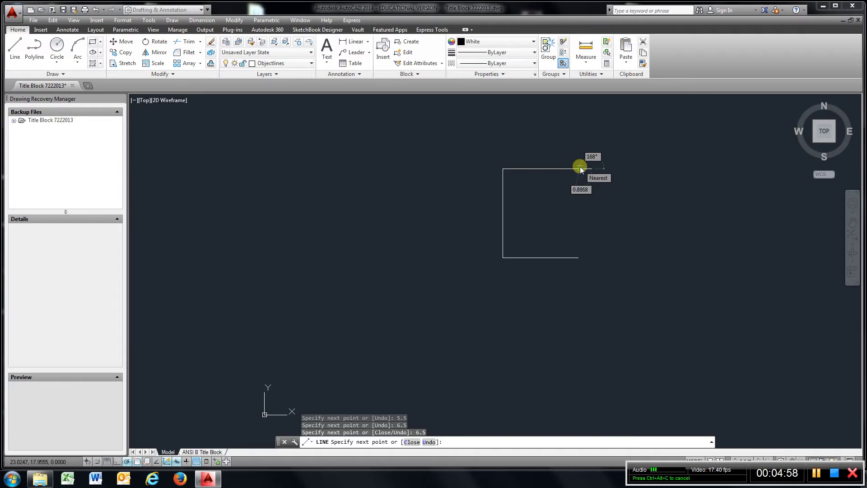
key(Escape)
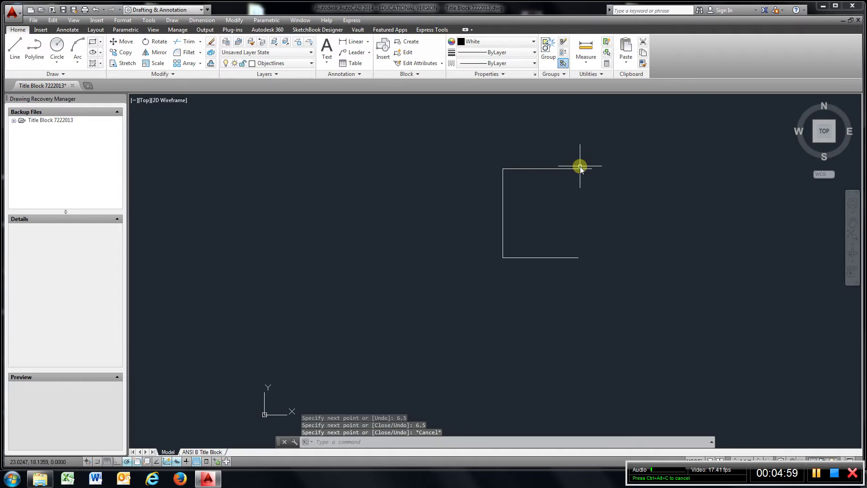
From the lower line's open end, draw lines 2.5 up, 2.5 right and 3 up, closing the outline with a diagonal to the upper line's end.
click(15, 46)
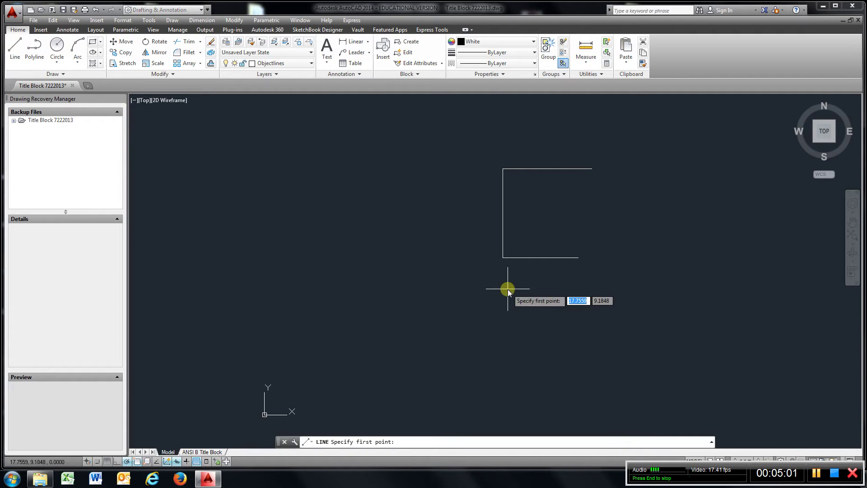
click(579, 258)
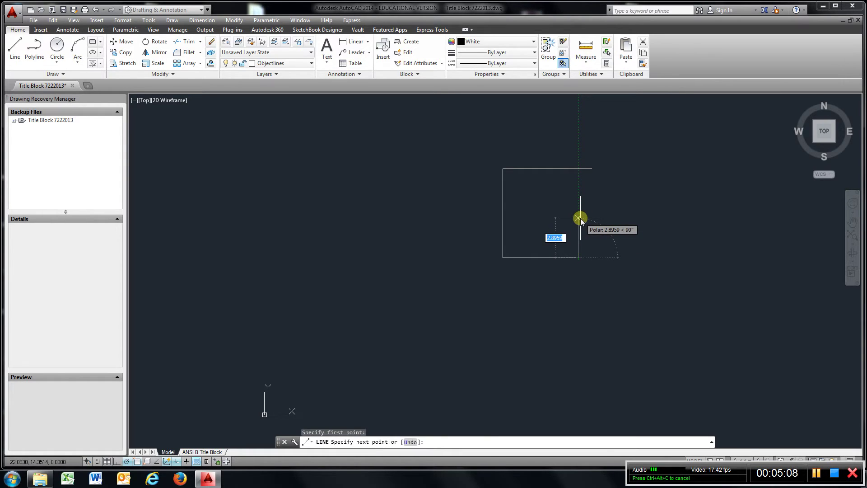
text(2.5)
key(Return)
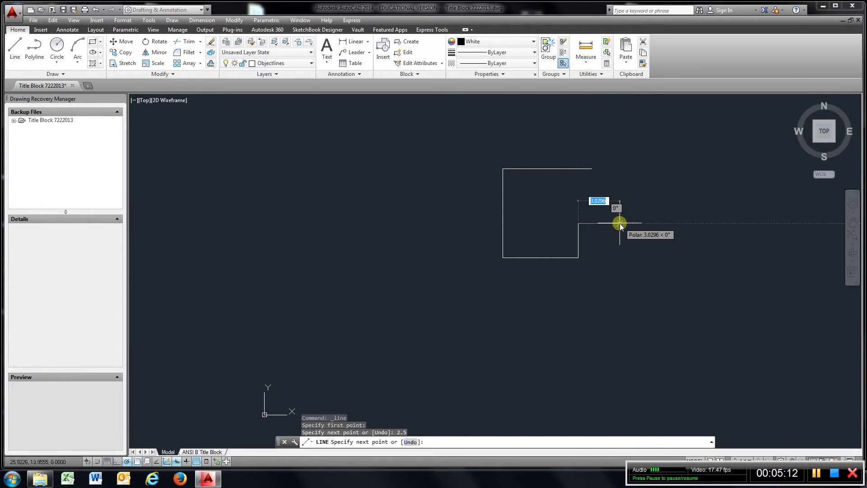
text(2.5)
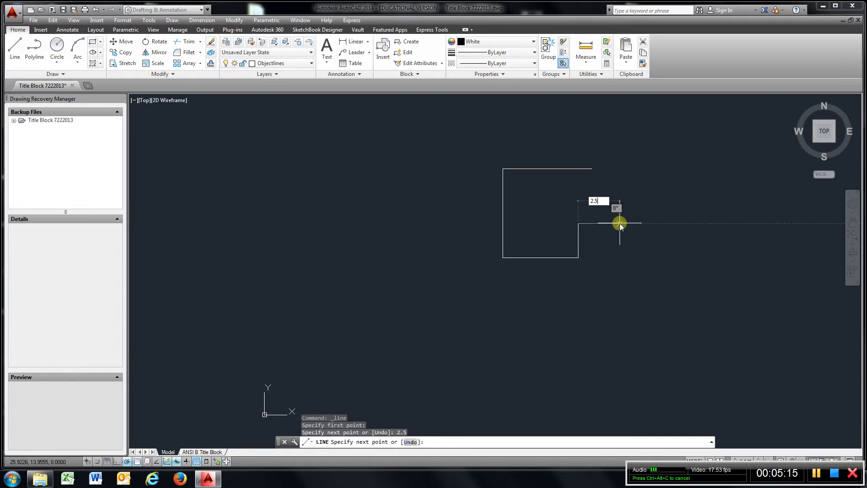
key(Return)
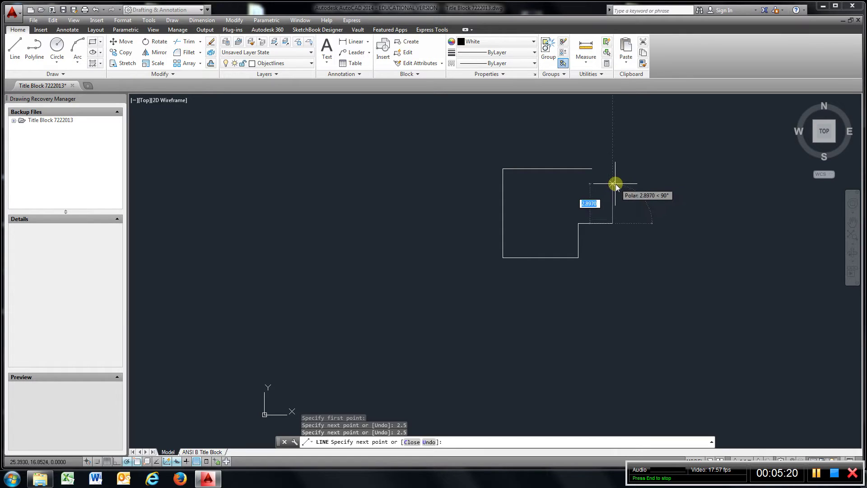
text(3)
key(Return)
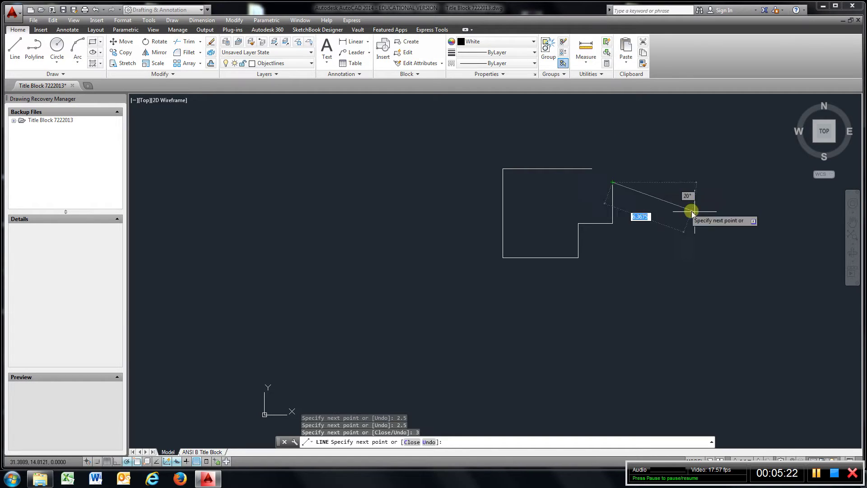
click(593, 169)
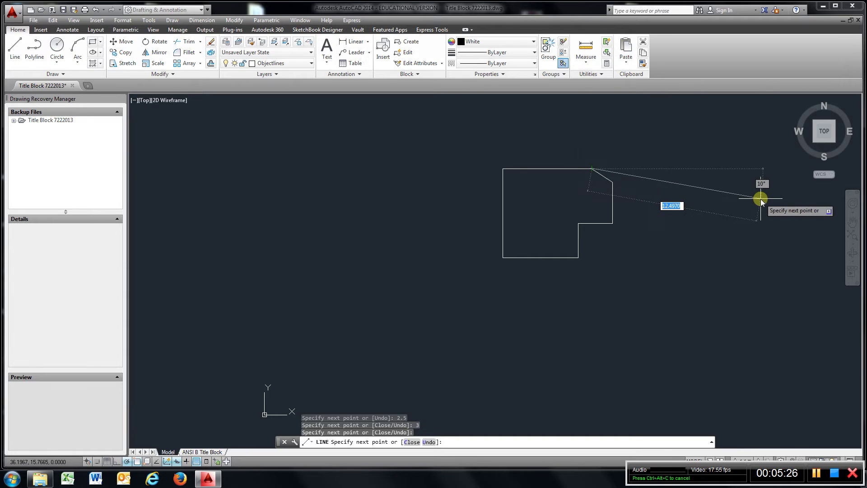
key(Escape)
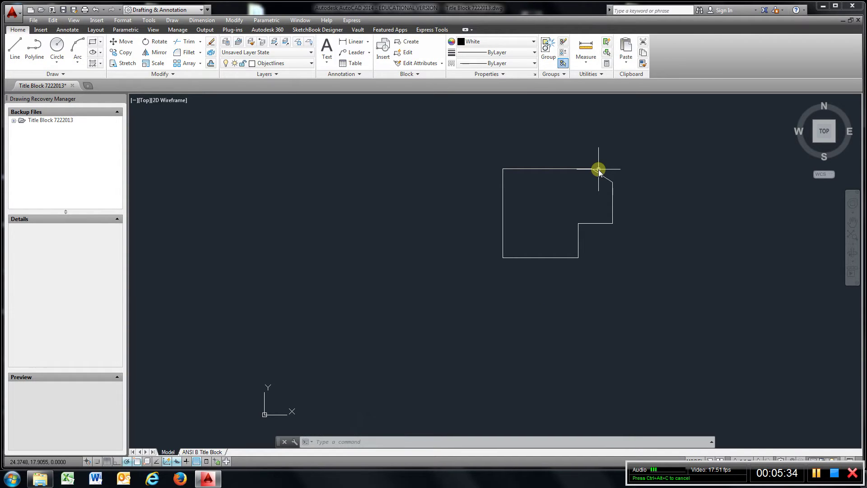
Offset the outline's bottom edge 3 units upward as a construction line.
click(57, 46)
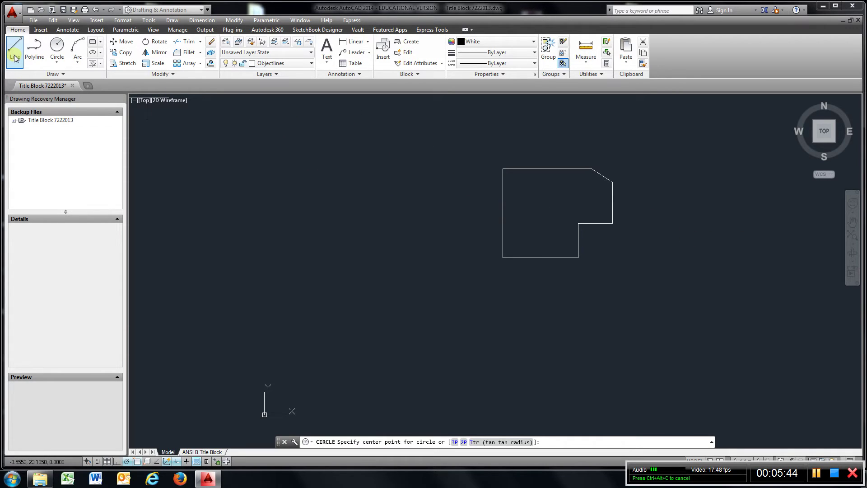
click(211, 64)
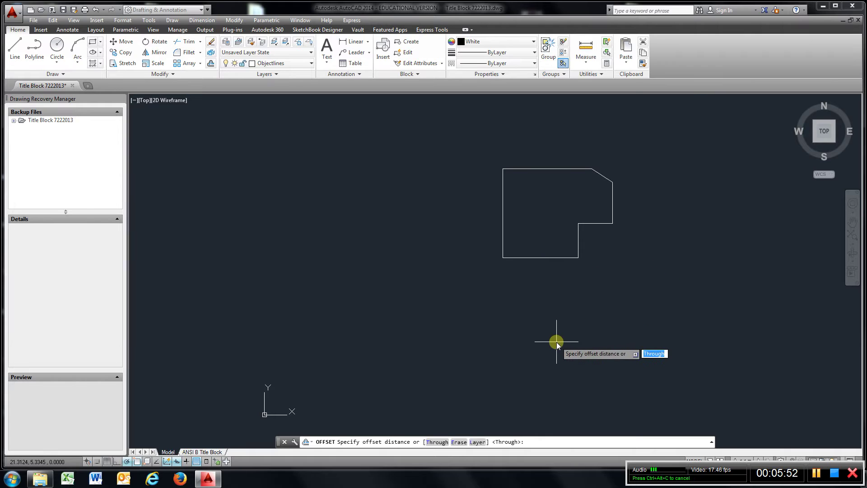
text(3)
key(Return)
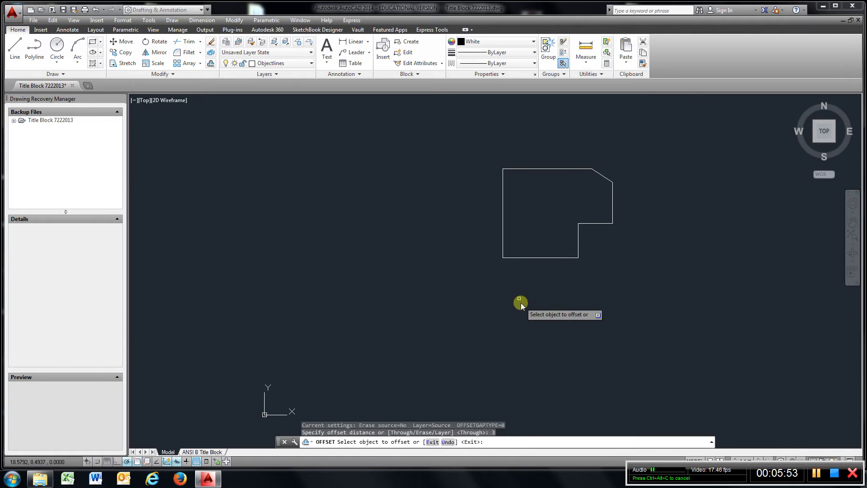
click(528, 258)
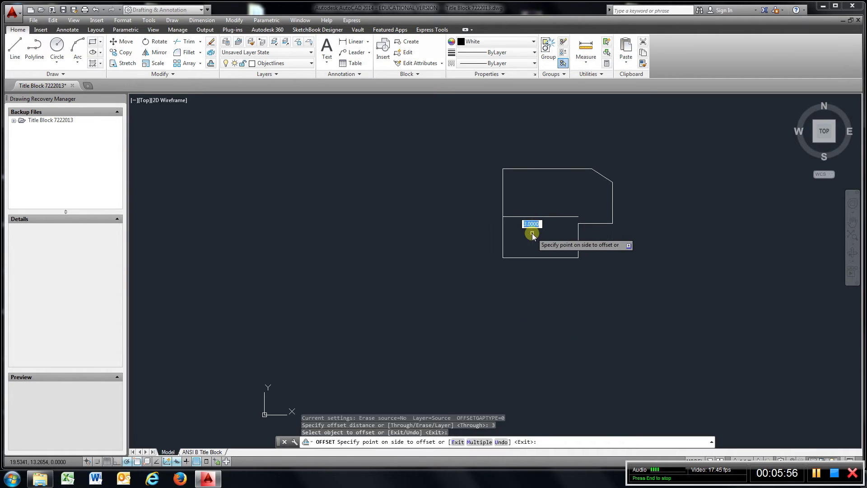
click(532, 234)
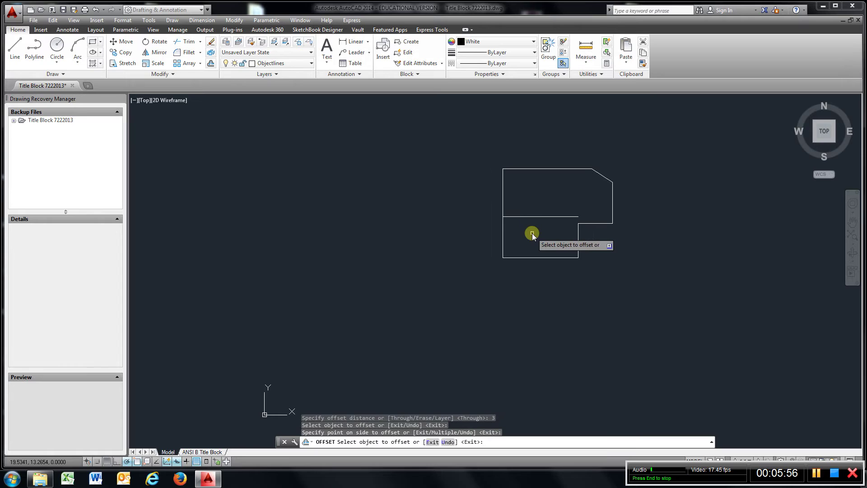
Offset the outline's left vertical edge 2.5 units inward to the right.
click(212, 64)
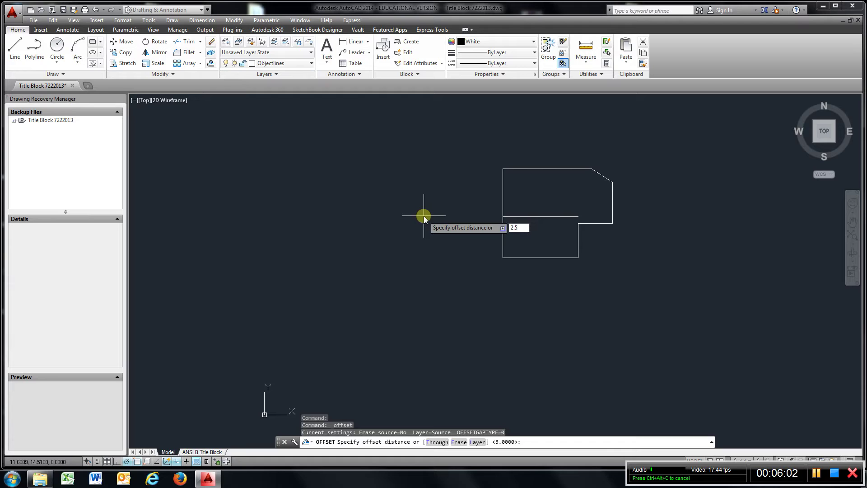
key(Return)
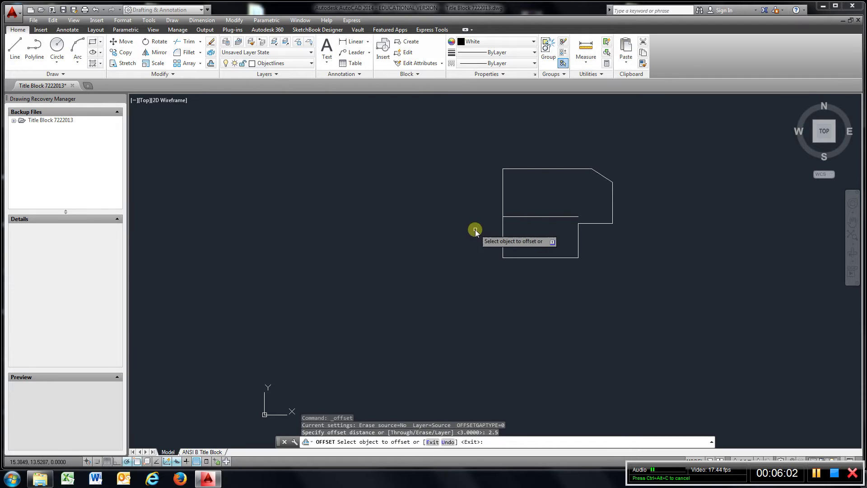
click(503, 243)
click(522, 241)
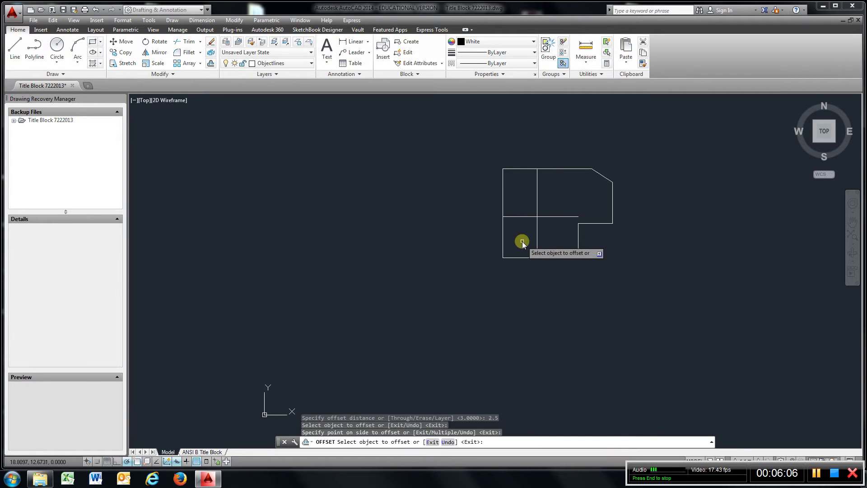
Draw a circle of radius 1.25 centred on the intersection of the two offset lines.
click(57, 45)
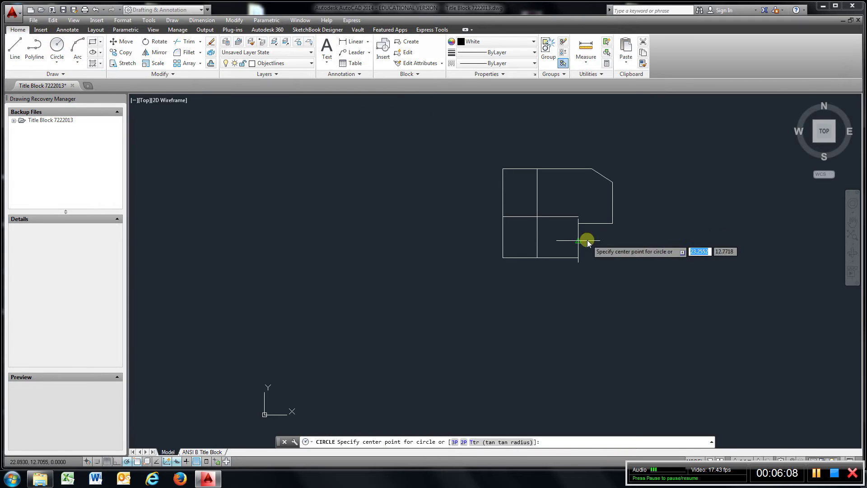
click(537, 217)
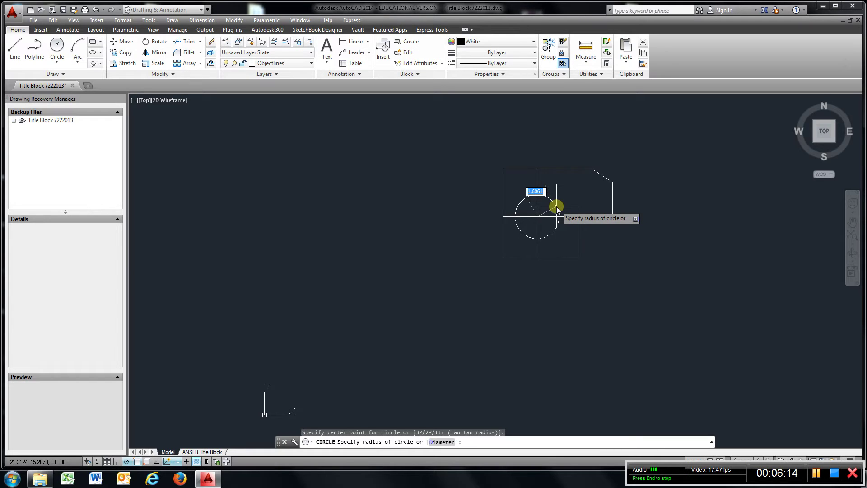
text(1.25)
key(Return)
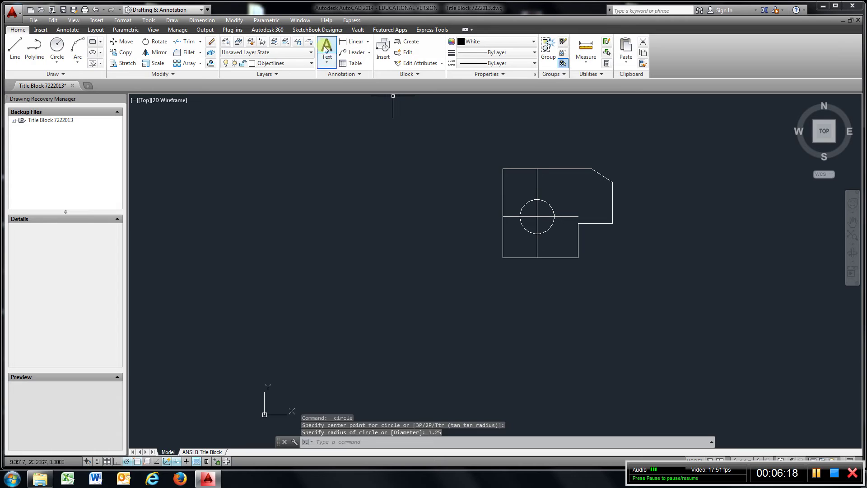
click(211, 41)
click(573, 201)
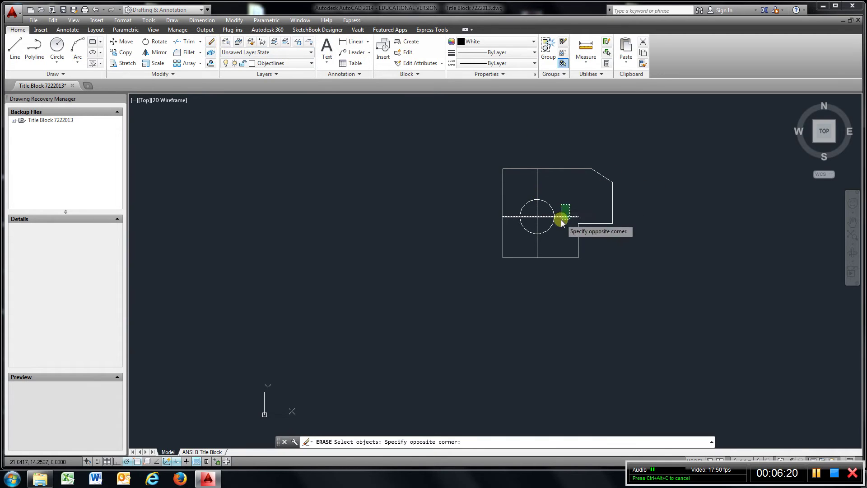
click(562, 218)
click(543, 186)
click(522, 185)
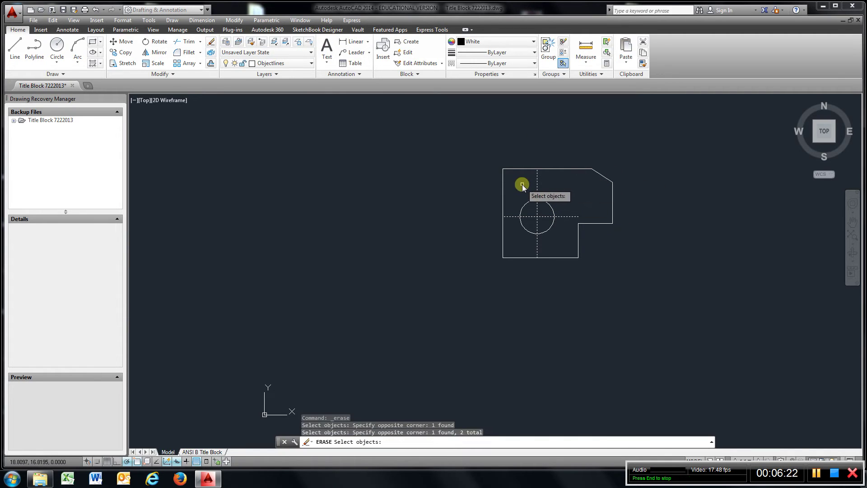
key(Escape)
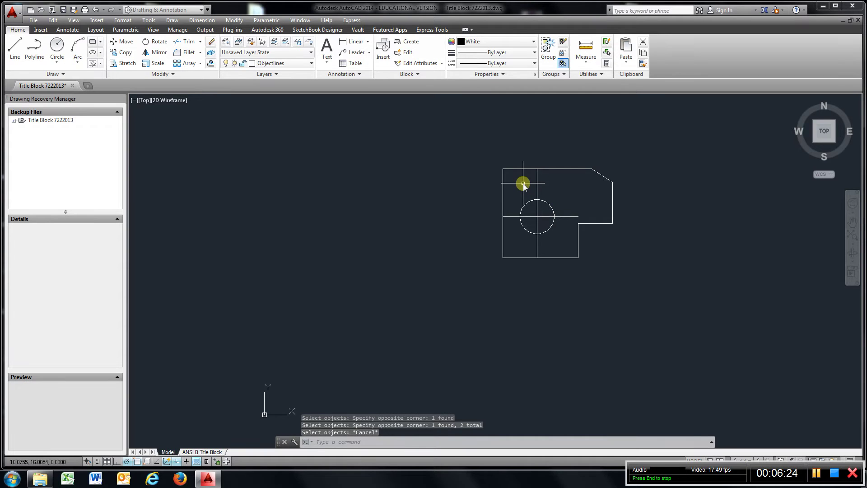
Erase the vertical and horizontal construction lines crossing the circle.
click(211, 41)
click(537, 177)
key(Return)
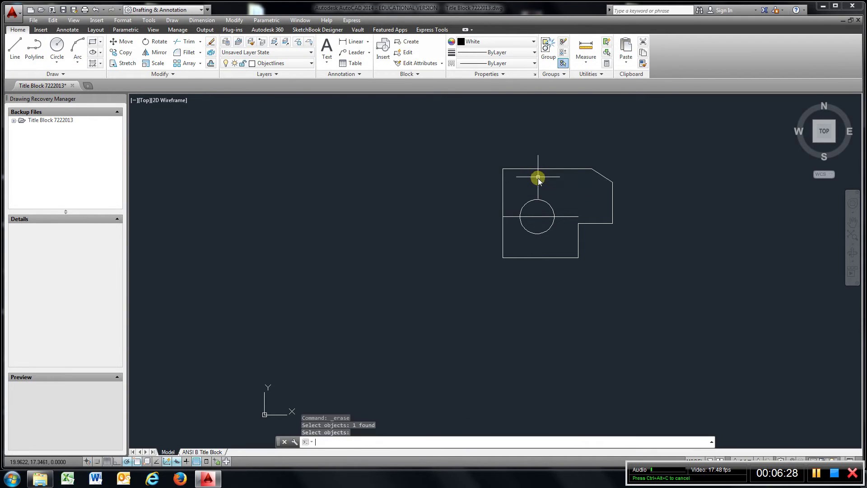
key(Return)
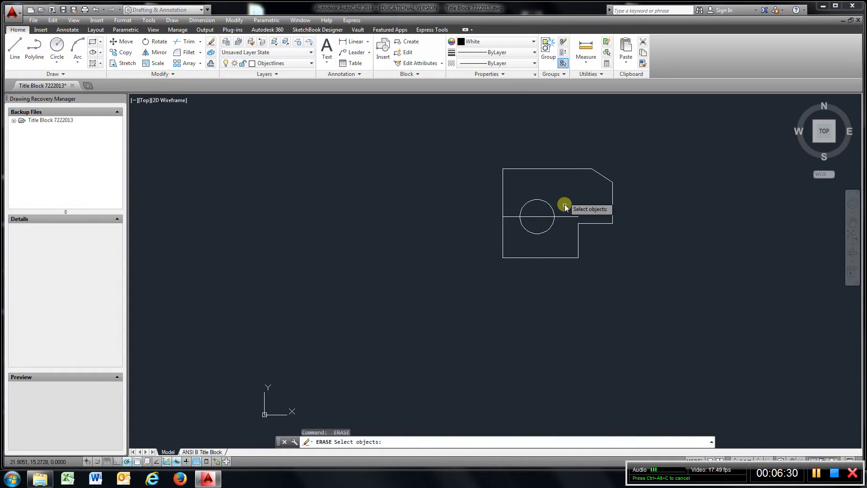
click(565, 216)
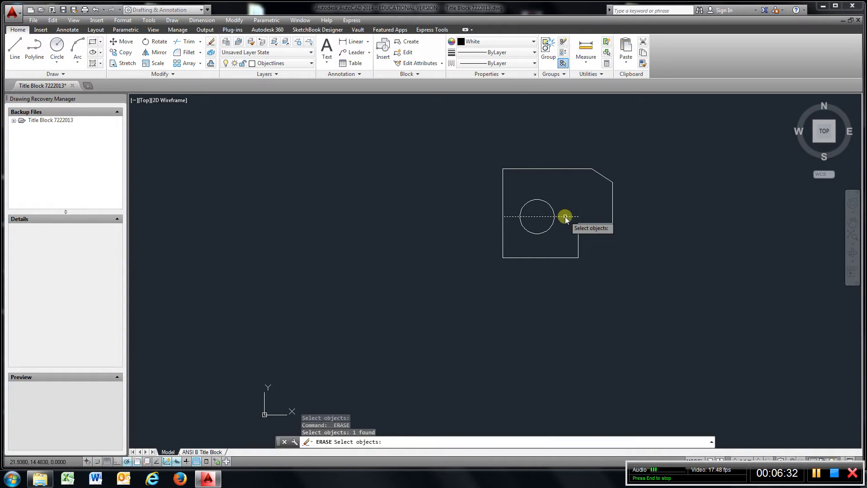
key(Return)
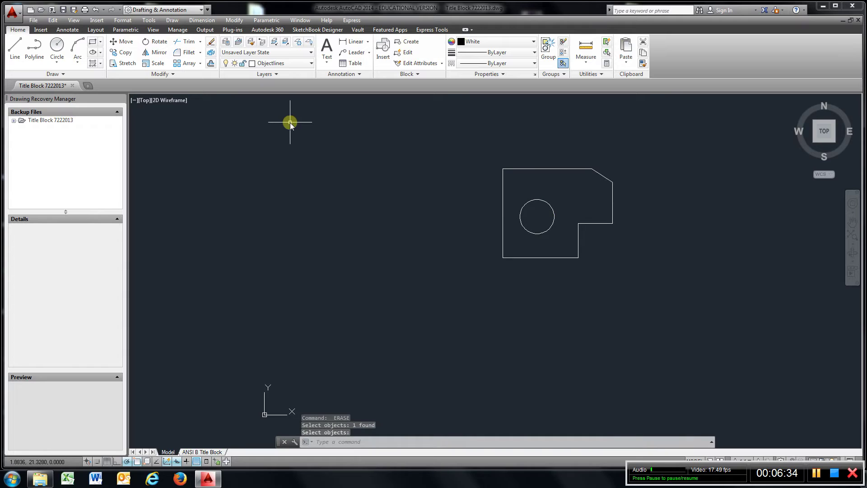
Offset the outline's top edge 1.5 units downward as a construction line.
click(212, 63)
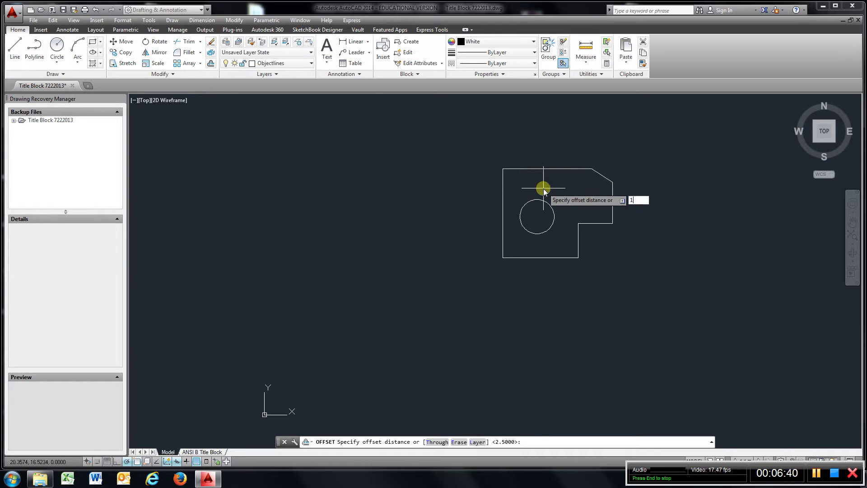
text(1.5)
key(Return)
click(558, 168)
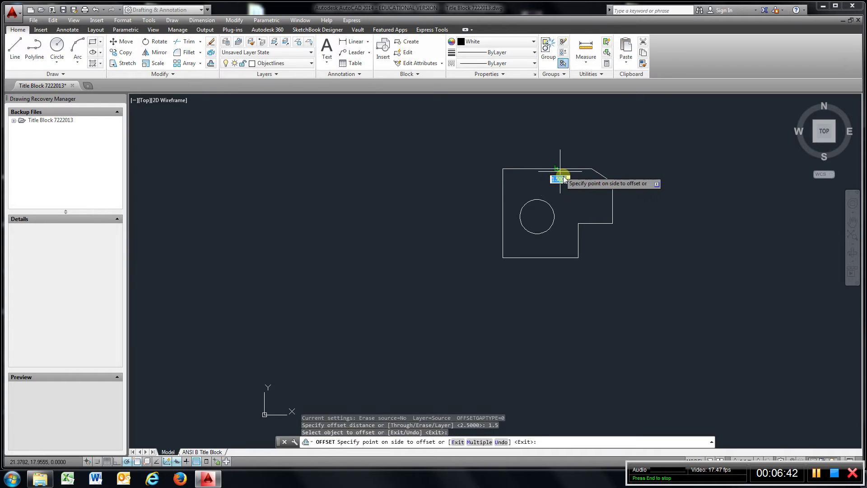
click(585, 206)
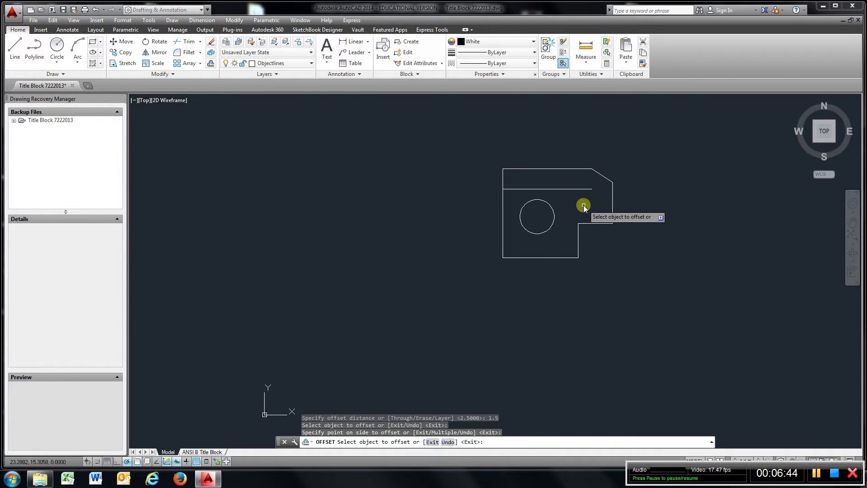
key(Return)
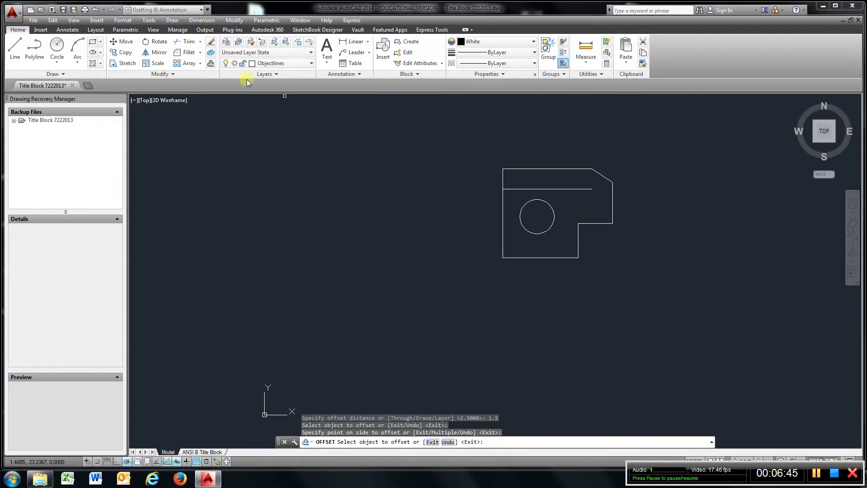
Offset the outline's left vertical edge 5 units inward to the right.
click(211, 63)
text(5)
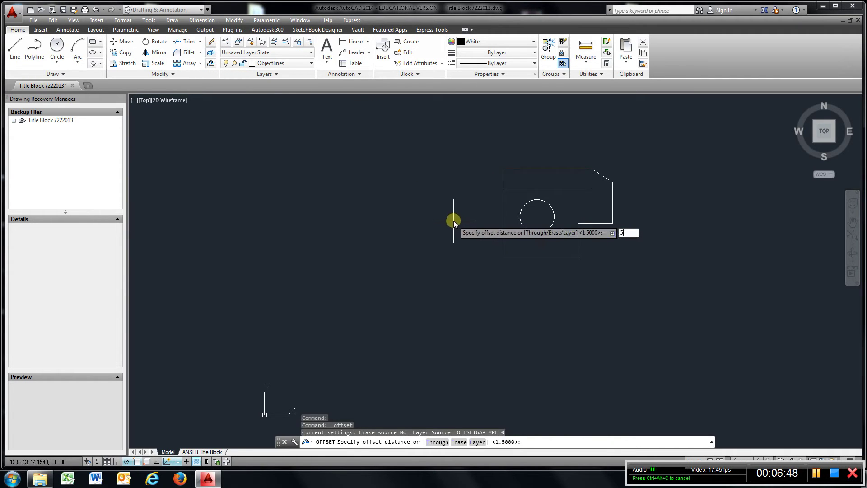
key(Return)
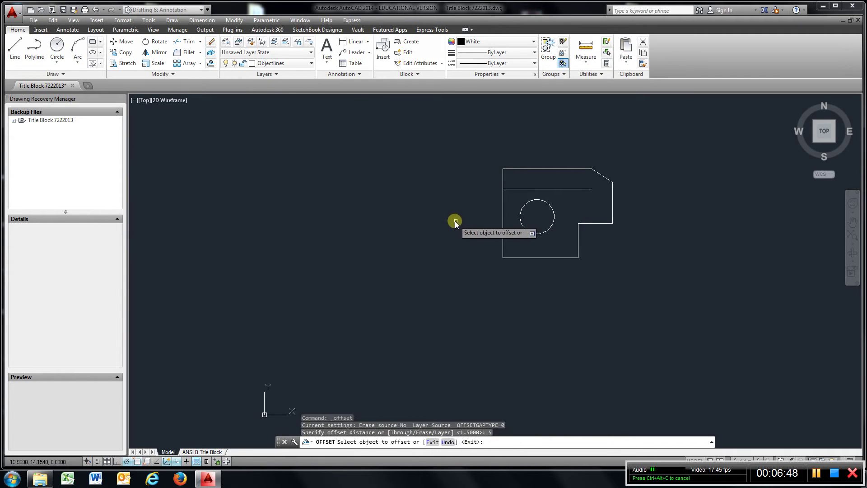
click(502, 209)
click(548, 208)
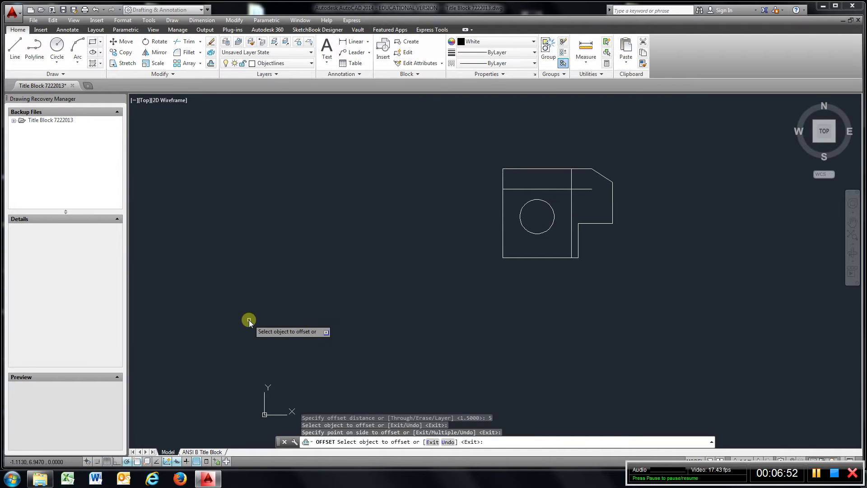
Draw a circle of radius 0.75 centred where the 1.5 and 5 unit offset lines cross.
click(62, 44)
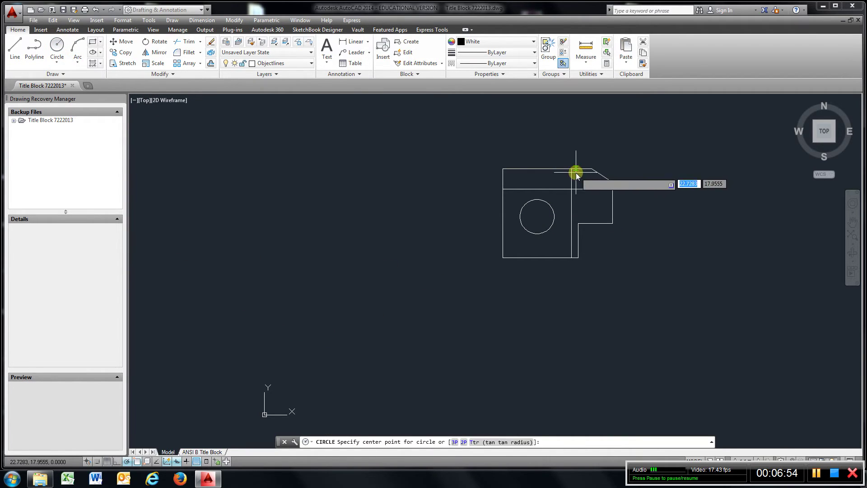
click(571, 189)
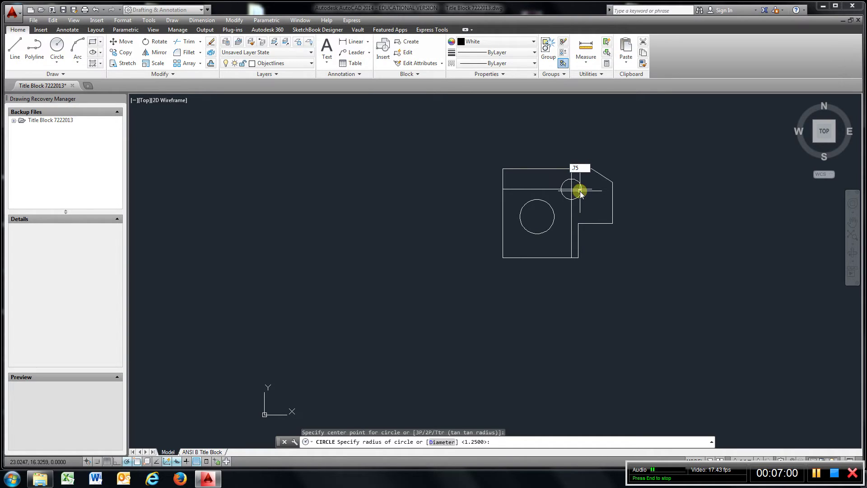
key(Return)
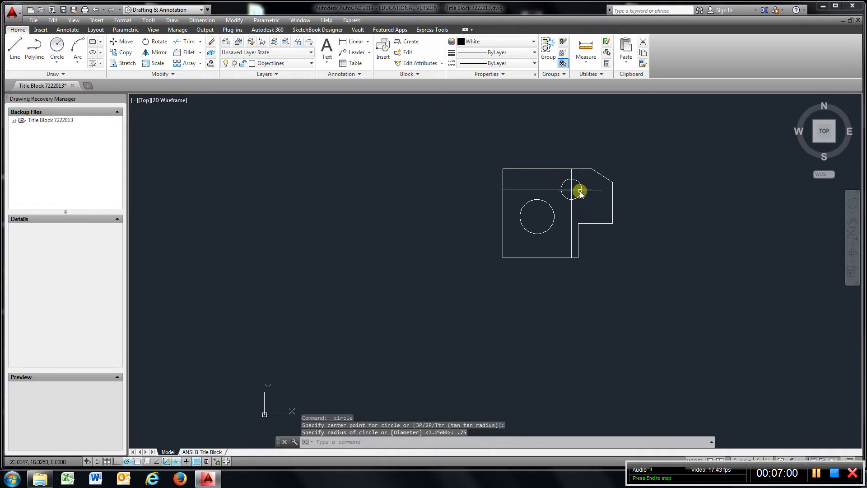
Erase the two construction lines running through the smaller circle.
click(211, 42)
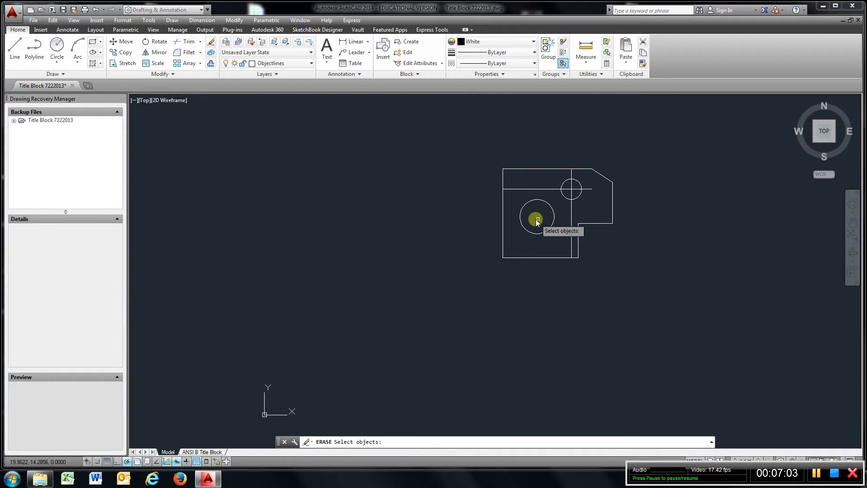
click(563, 189)
click(571, 181)
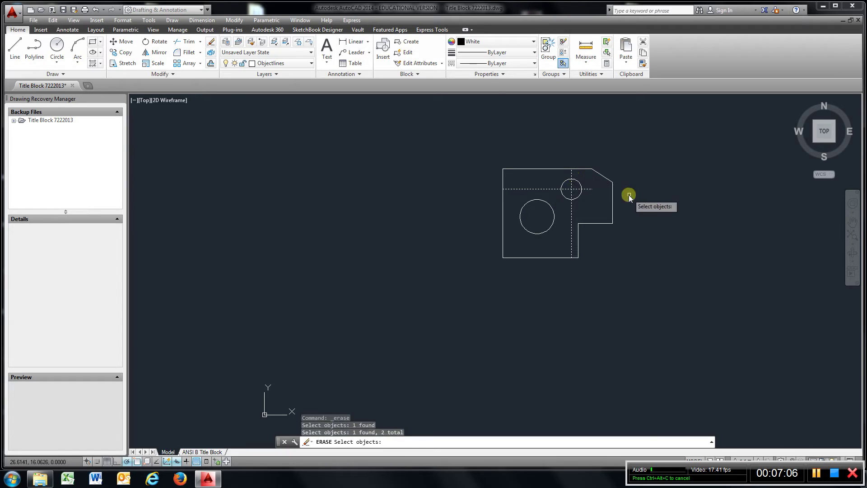
key(Return)
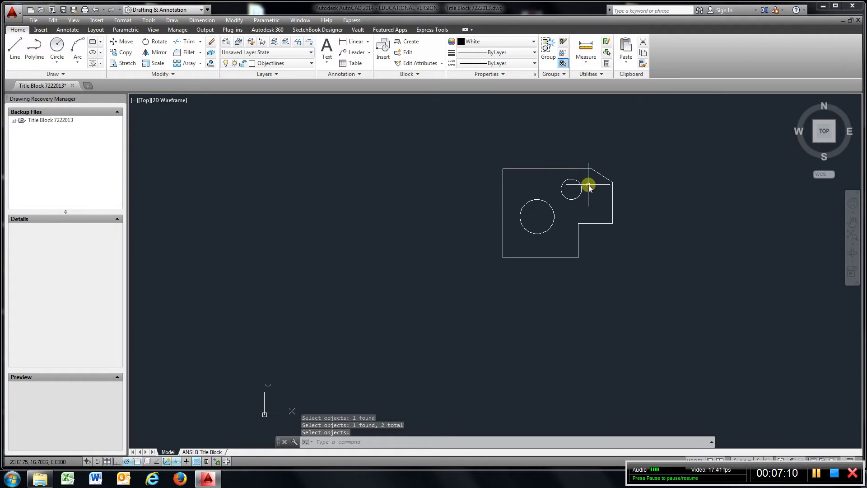
Load the CENTER linetype through the Centerlines layer's linetype selection.
middle_drag(587, 184, 510, 243)
scroll(509, 246, up, 6)
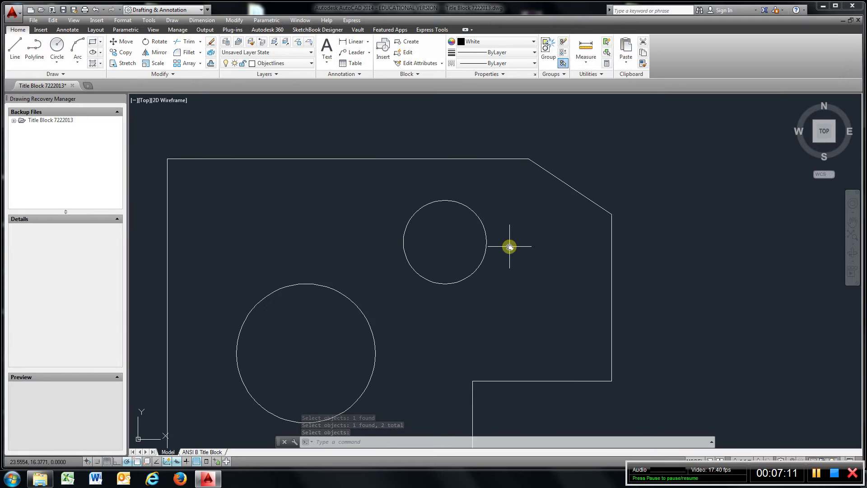
scroll(509, 244, down, 2)
middle_drag(516, 249, 517, 250)
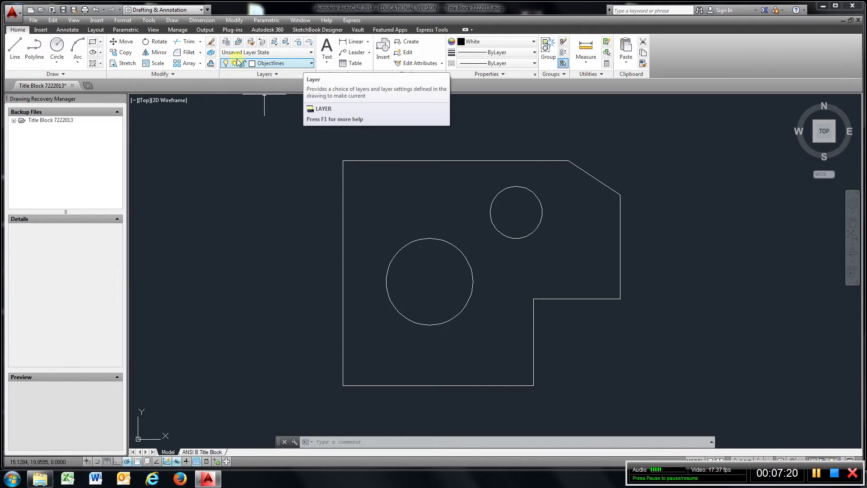
click(226, 42)
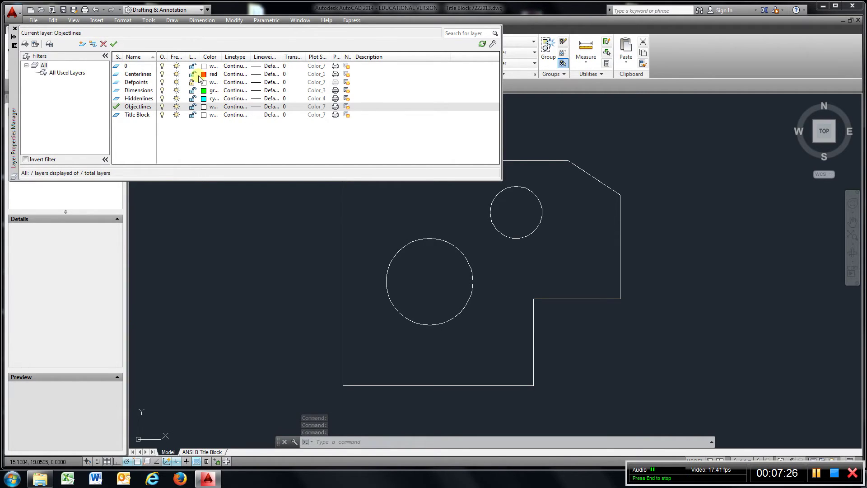
click(235, 74)
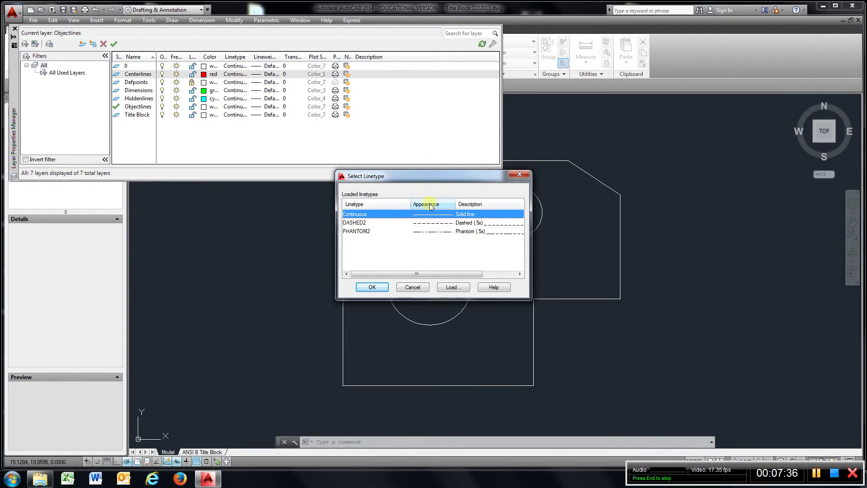
click(465, 287)
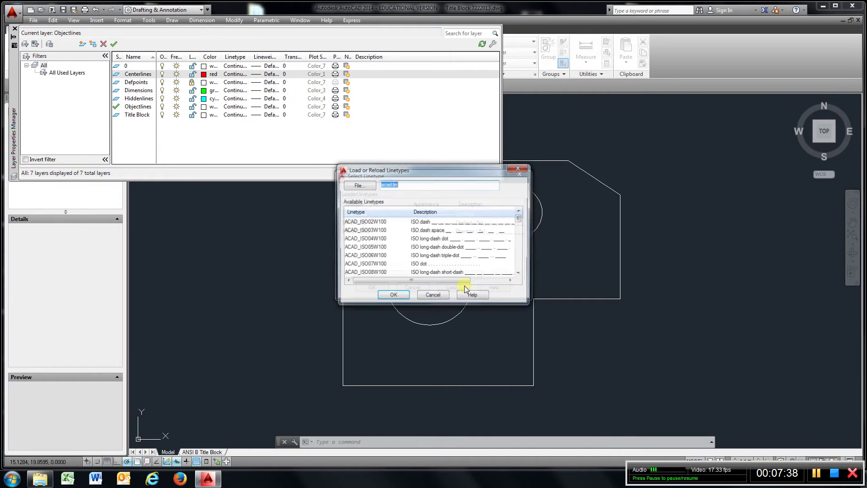
drag(519, 220, 520, 239)
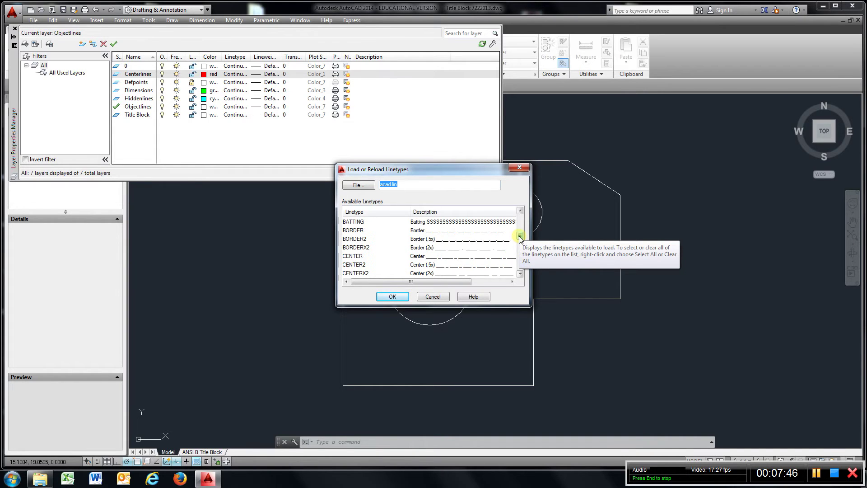
click(428, 258)
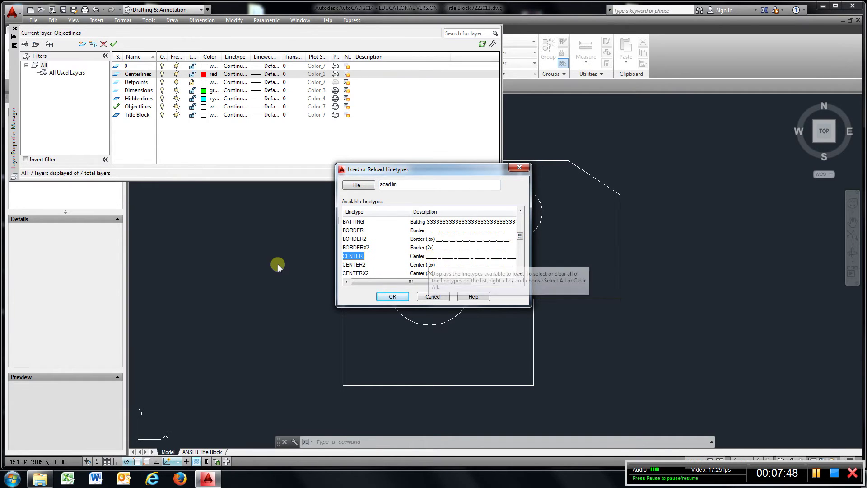
click(393, 297)
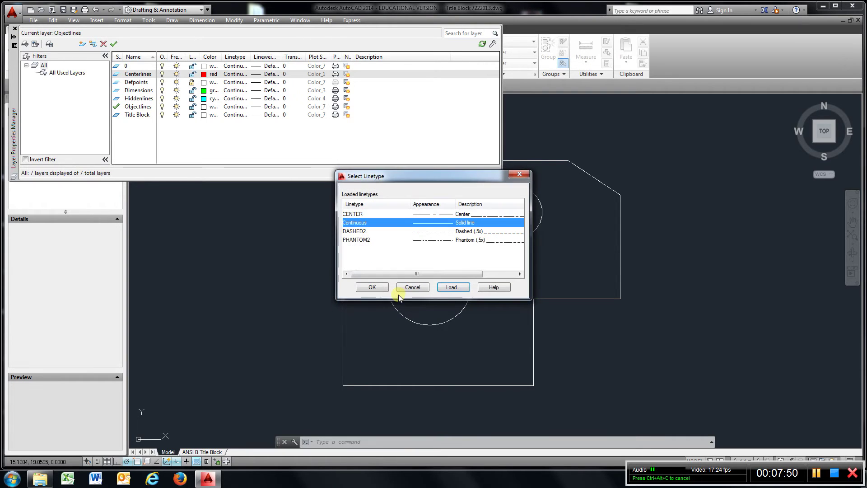
click(373, 286)
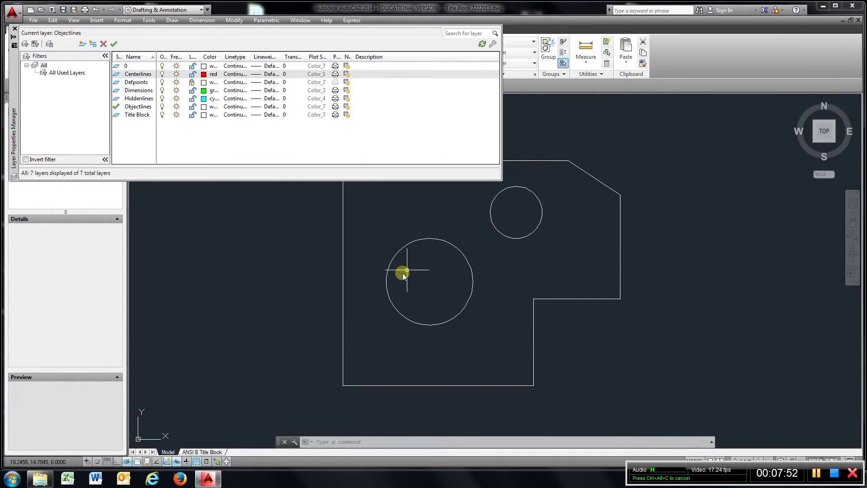
Try to load the HIDDEN linetype through the Hiddenlines layer's linetype selection.
click(229, 98)
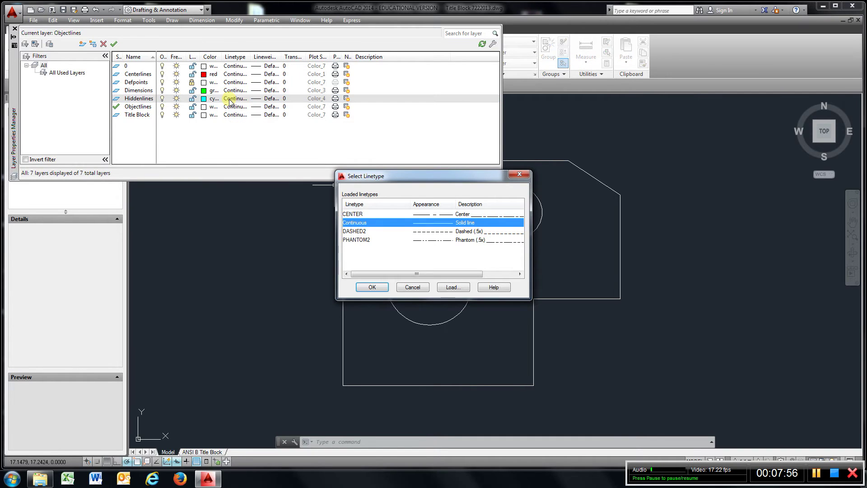
click(444, 287)
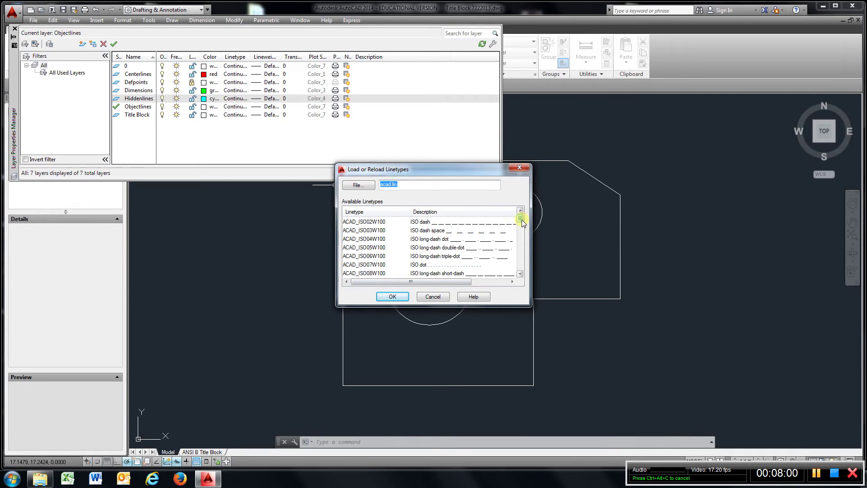
drag(522, 223, 521, 262)
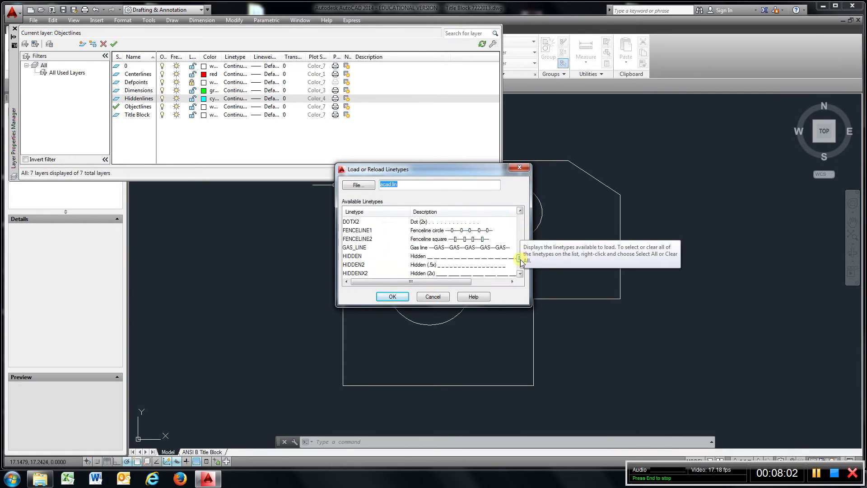
click(392, 296)
click(371, 288)
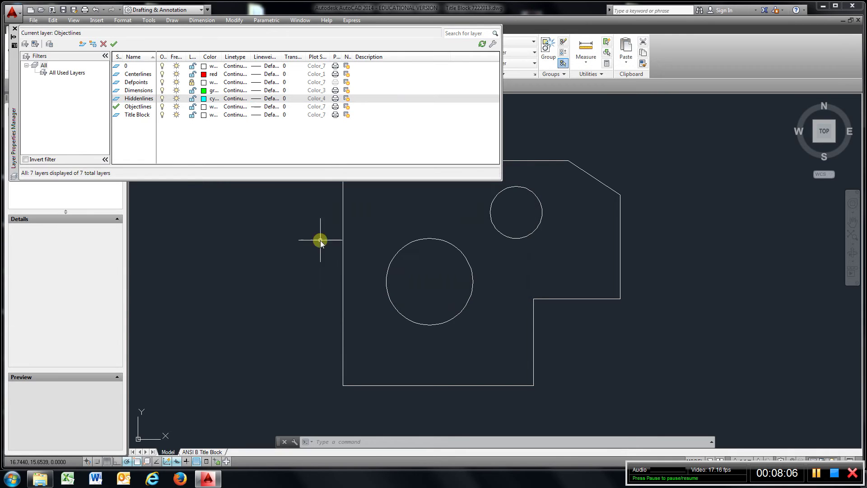
Make Centerlines the current layer and close the layer properties.
click(139, 74)
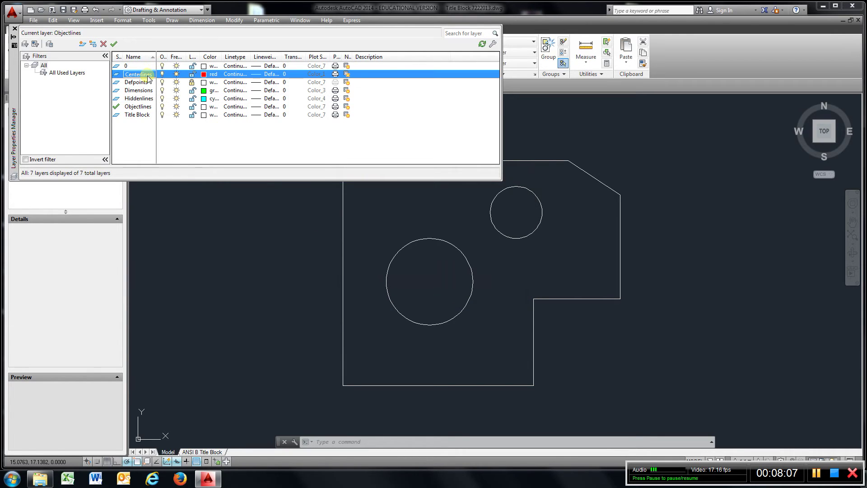
click(113, 44)
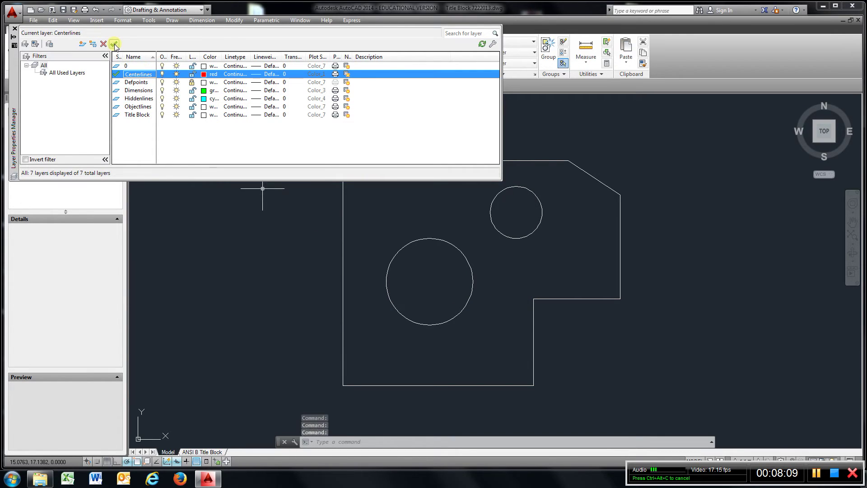
click(14, 29)
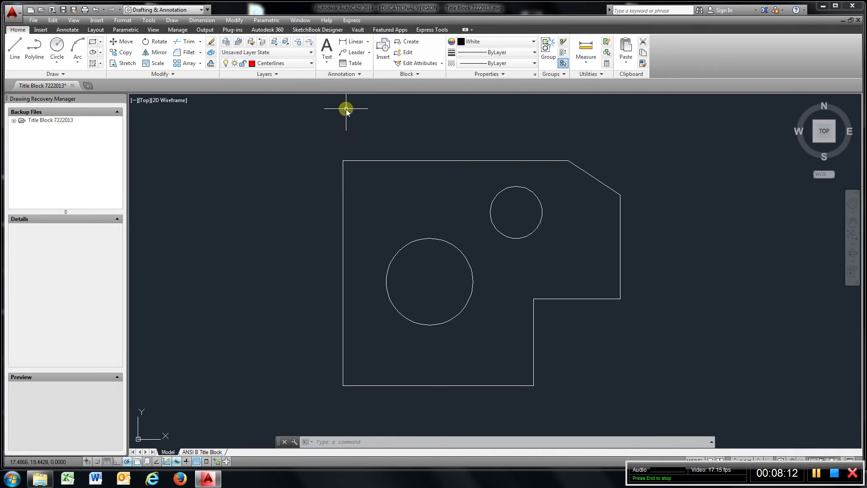
Draw a horizontal line from the smaller circle's centre to the right, ending past the circle's edge.
click(18, 52)
click(516, 212)
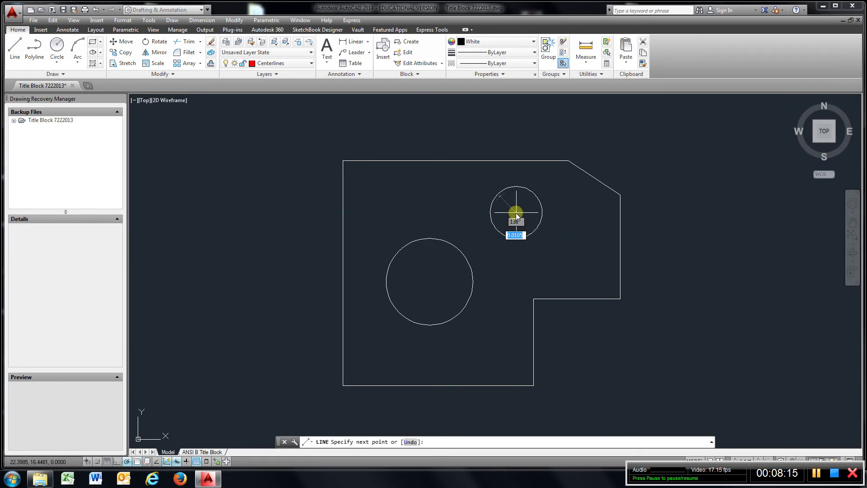
click(580, 212)
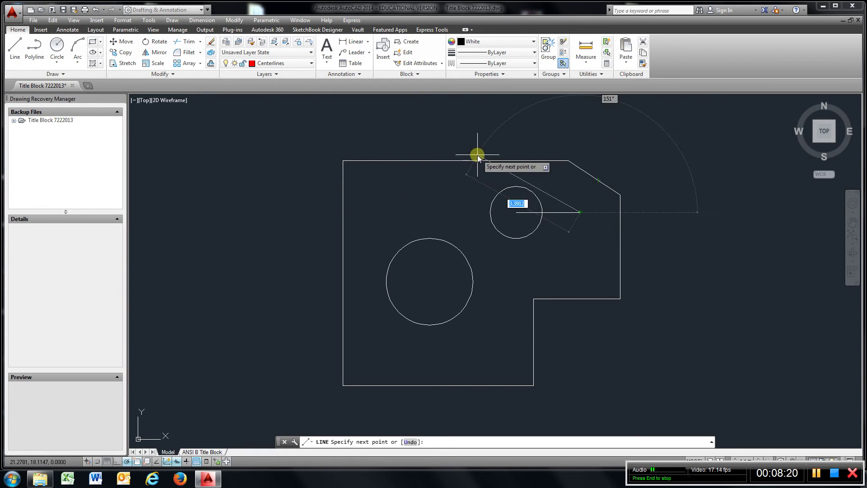
key(Escape)
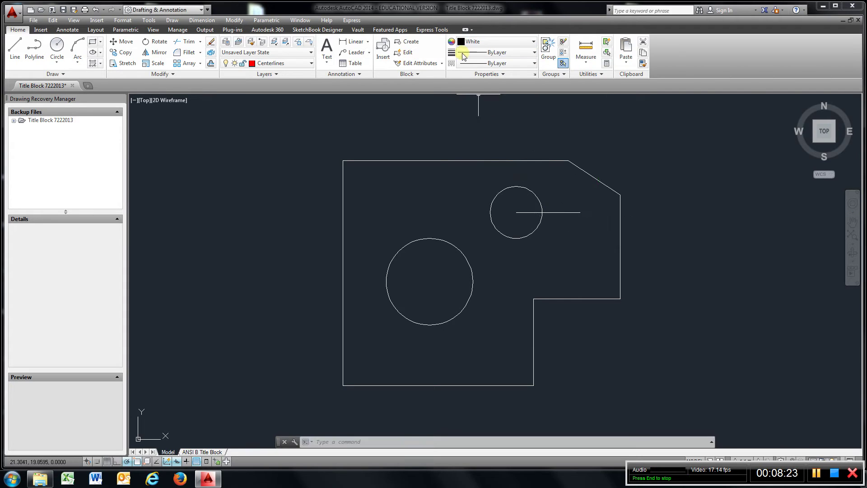
Check the Centerlines layer's properties and set the current object color to ByLayer.
click(226, 42)
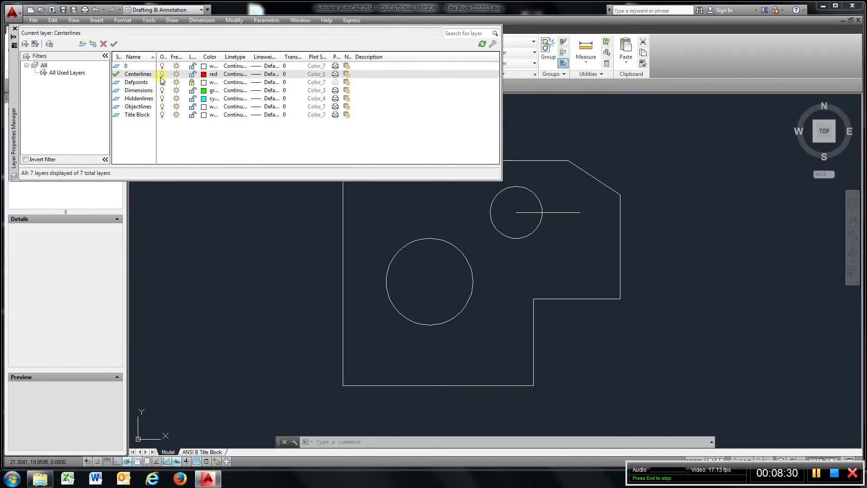
click(15, 29)
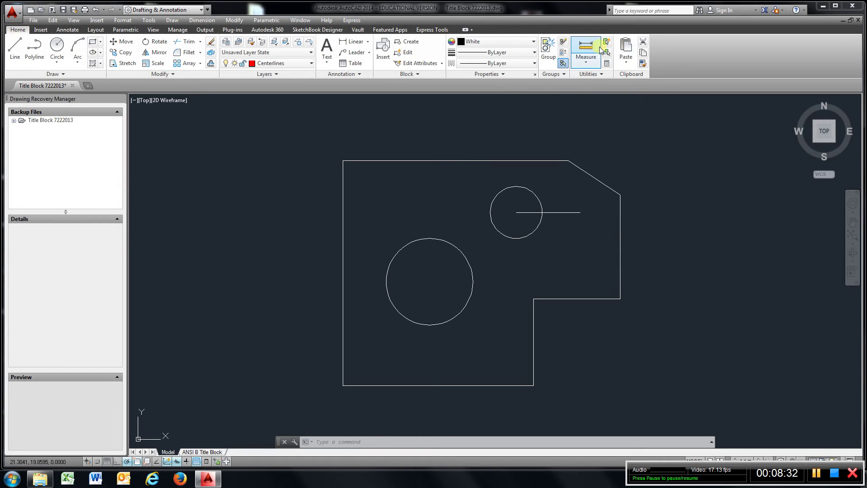
click(534, 42)
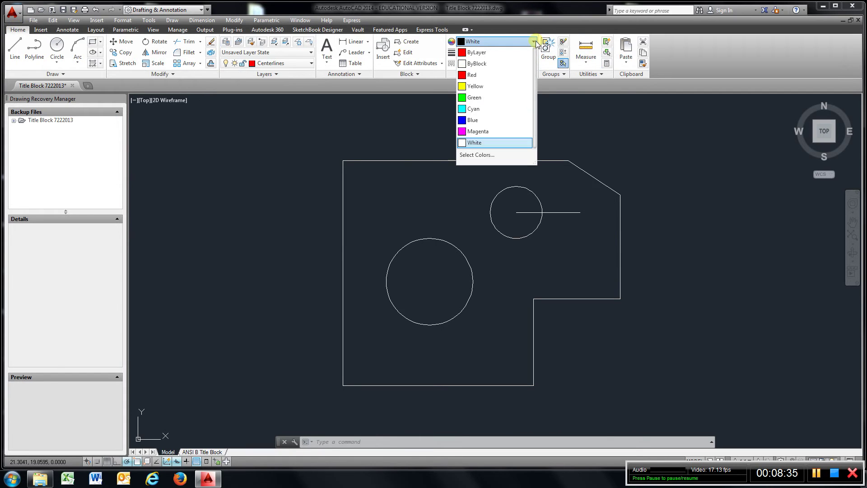
click(495, 53)
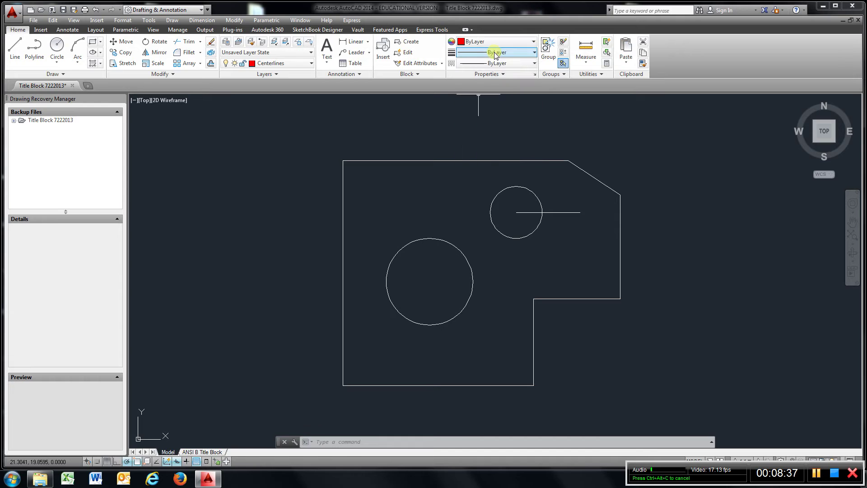
click(311, 63)
click(311, 63)
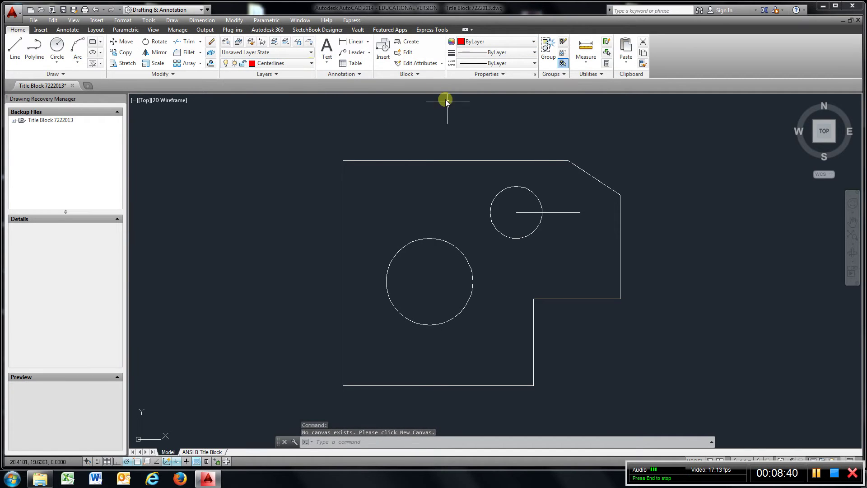
click(534, 42)
click(510, 53)
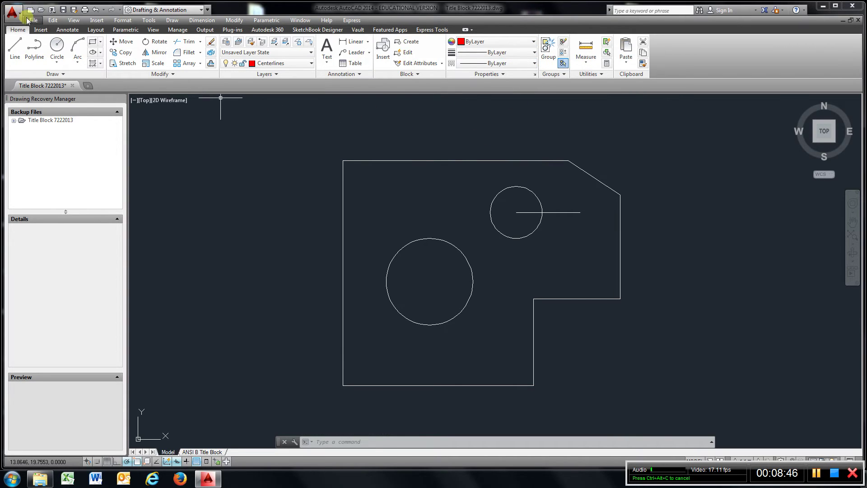
Draw a vertical centerline from the smaller circle's centre upward, ending above the circle and below the outline's top edge.
click(19, 48)
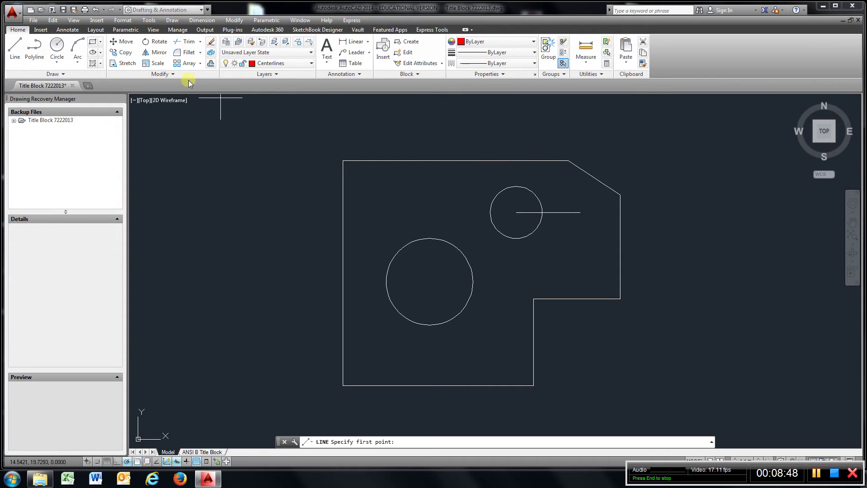
click(516, 212)
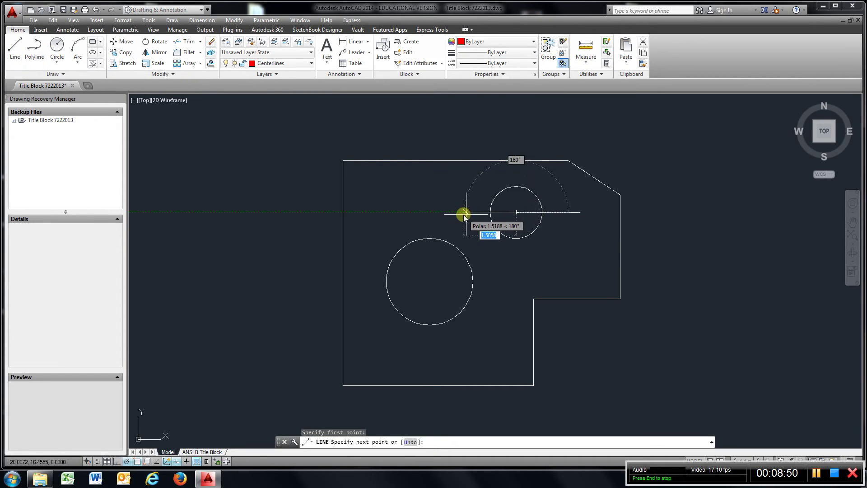
click(515, 170)
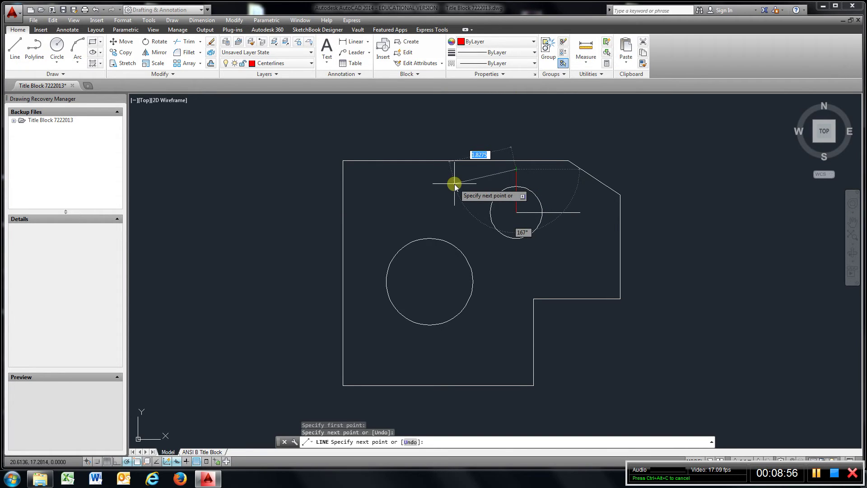
key(Escape)
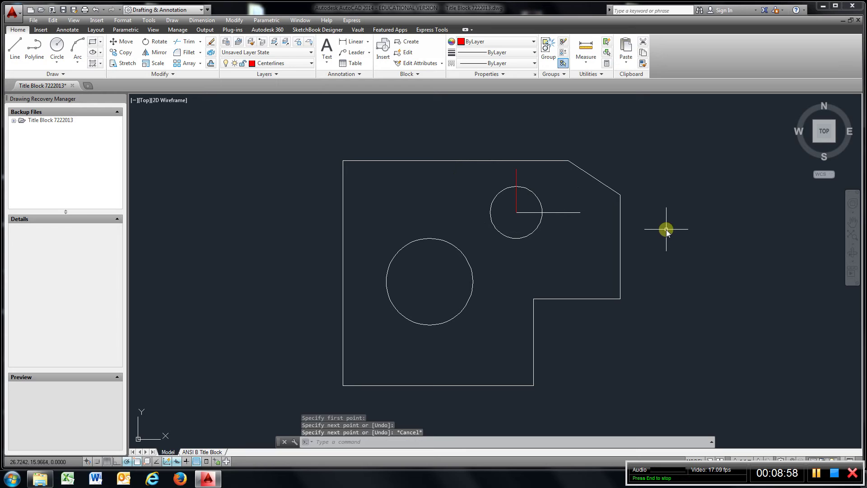
Erase the white horizontal line running right from the smaller circle's centre.
click(211, 41)
click(573, 214)
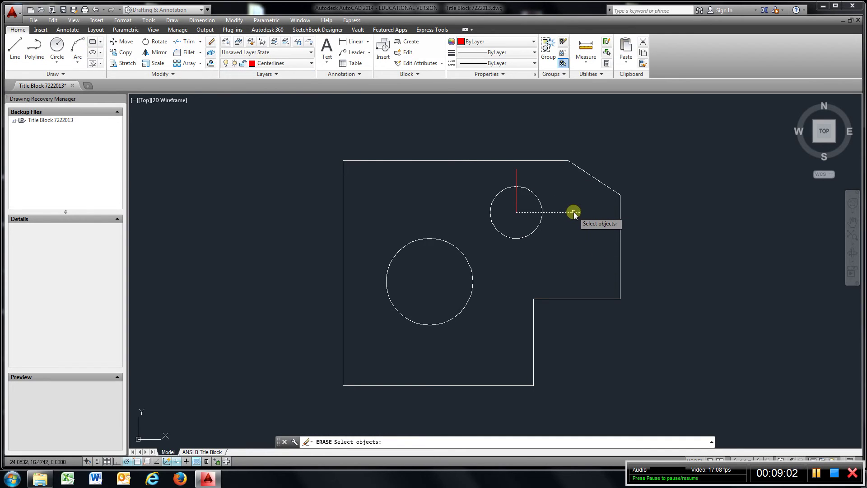
key(Return)
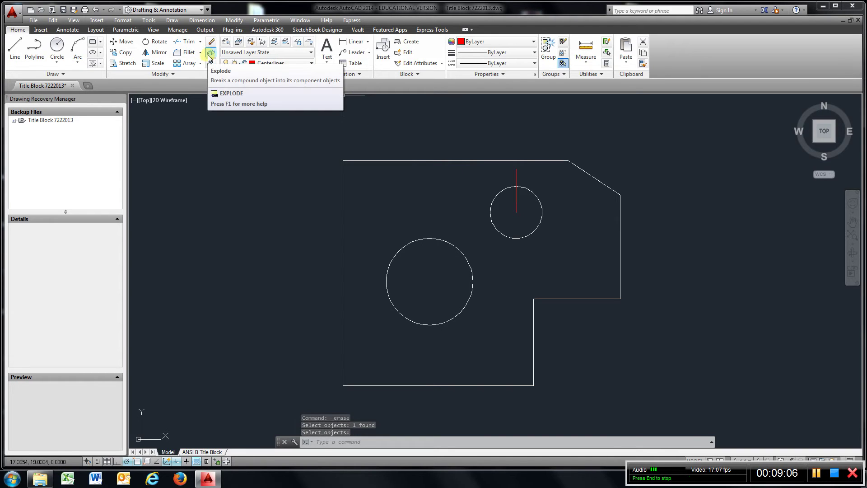
Copy the vertical centerline downward from its upper end to the smaller circle's centre, extending it below the circle.
click(127, 53)
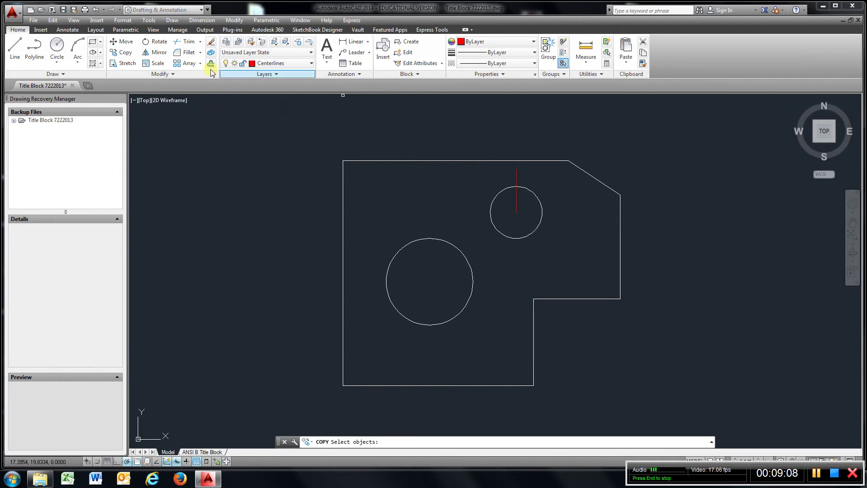
click(516, 177)
key(Return)
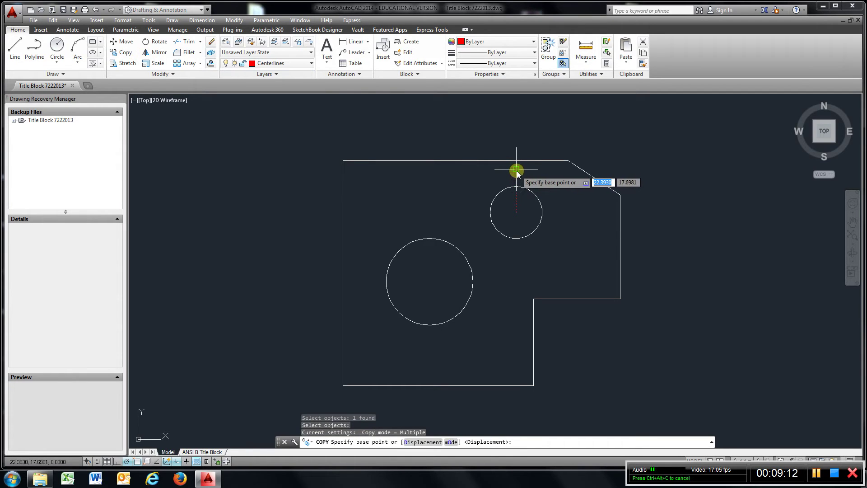
click(516, 171)
click(516, 211)
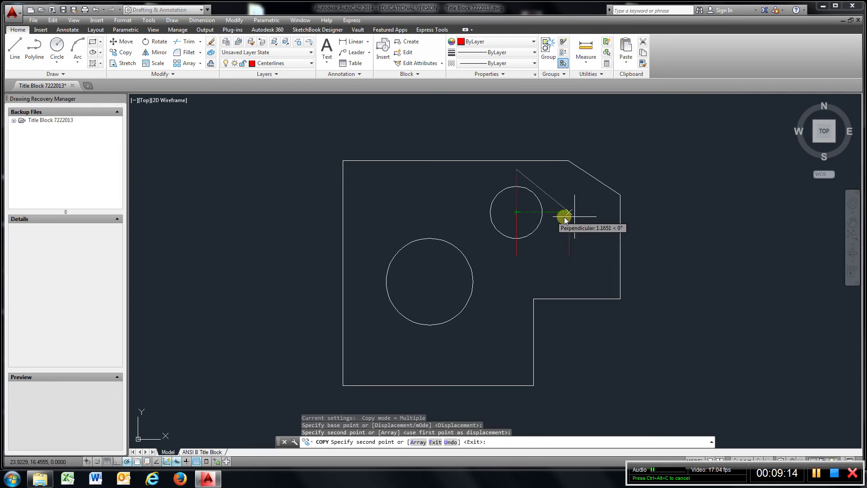
Copy both halves of the smaller circle's vertical centerline into the empty space right of the outline.
click(125, 53)
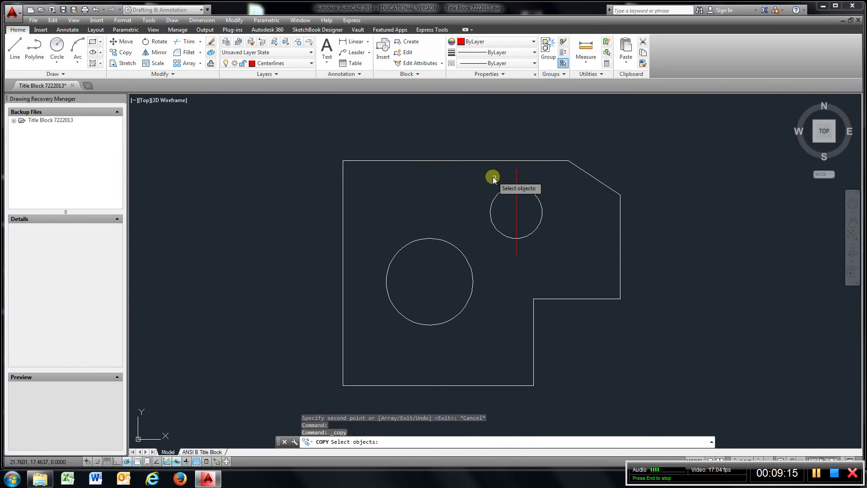
click(525, 198)
click(504, 222)
key(Return)
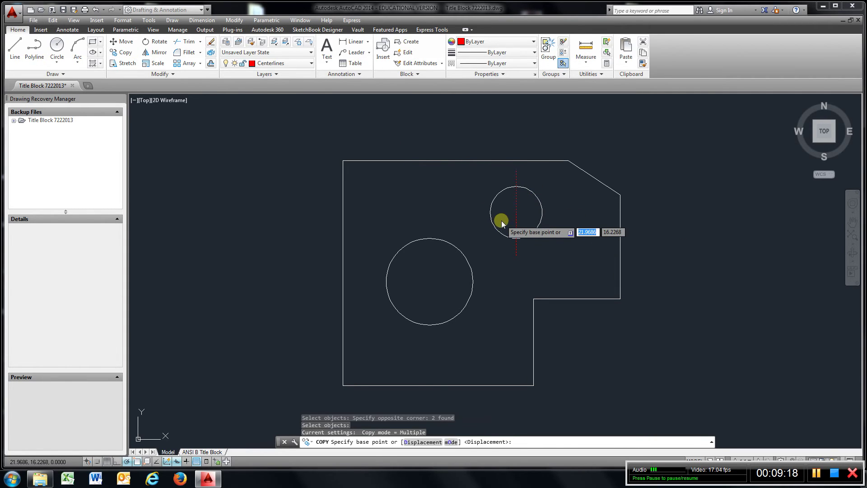
click(501, 220)
click(717, 219)
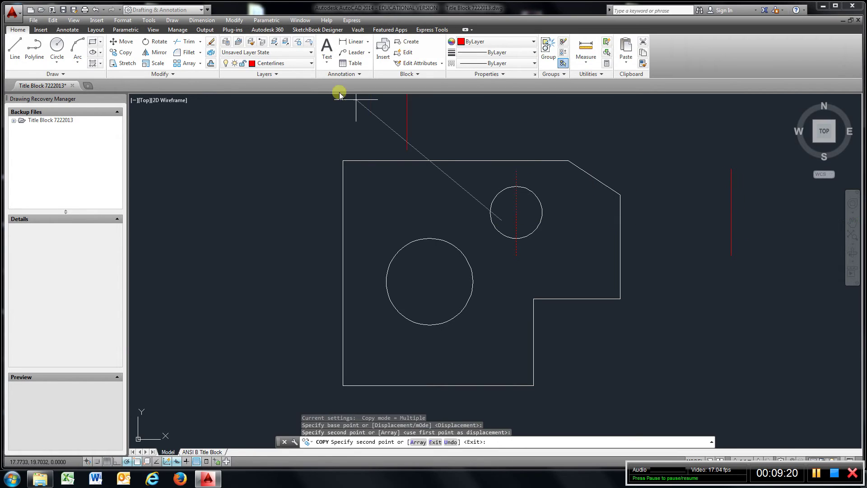
Rotate the copied centerline outside the outline about its midpoint so that it lies horizontal.
click(156, 43)
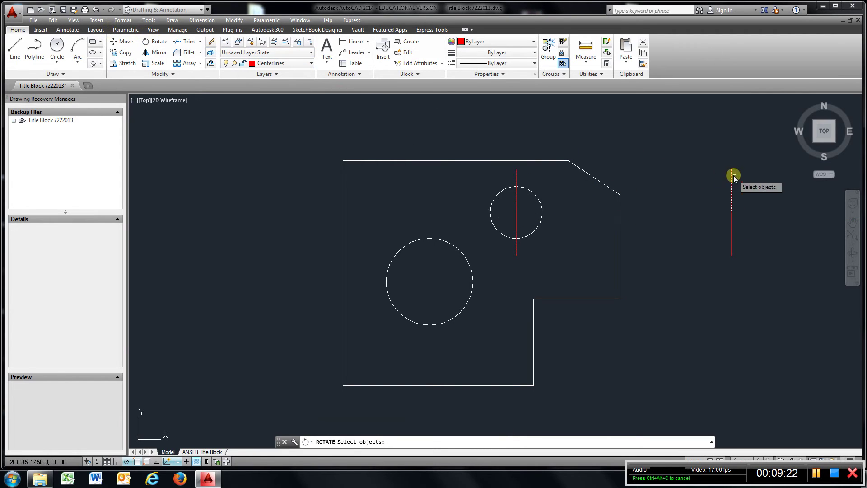
click(760, 161)
click(706, 276)
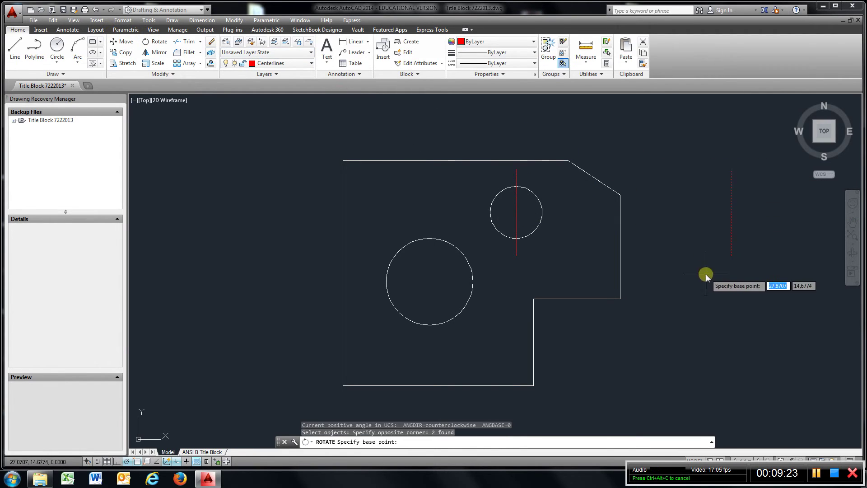
click(731, 212)
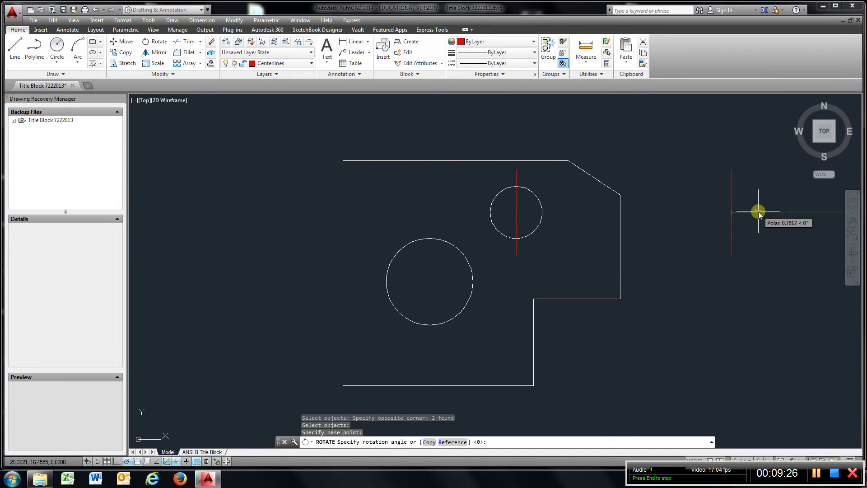
click(733, 271)
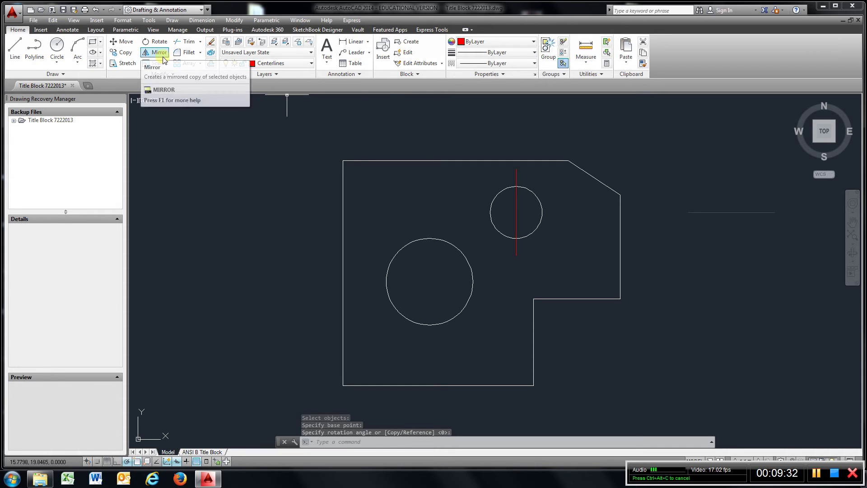
Move the horizontal centerline by its midpoint onto the smaller circle's centre.
click(122, 41)
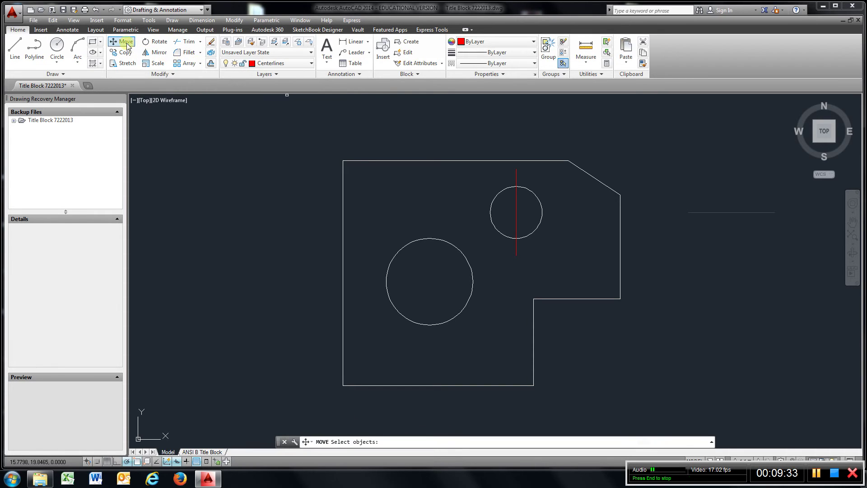
click(775, 184)
click(670, 242)
key(Return)
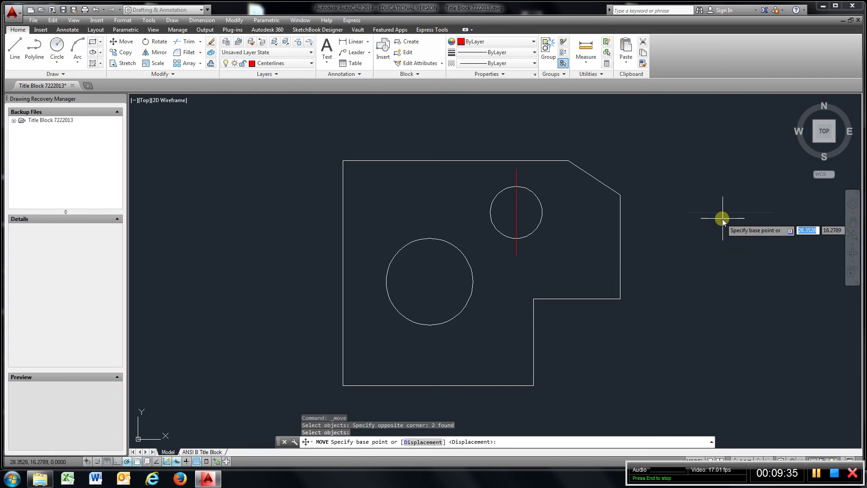
click(732, 213)
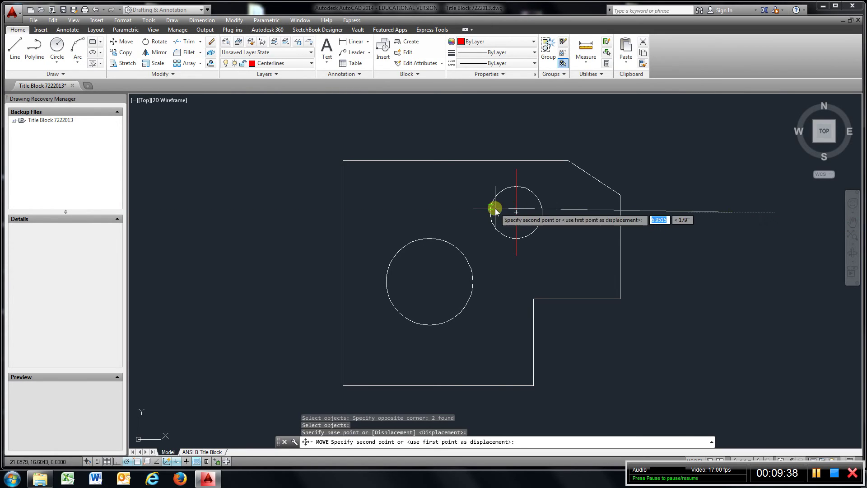
click(517, 211)
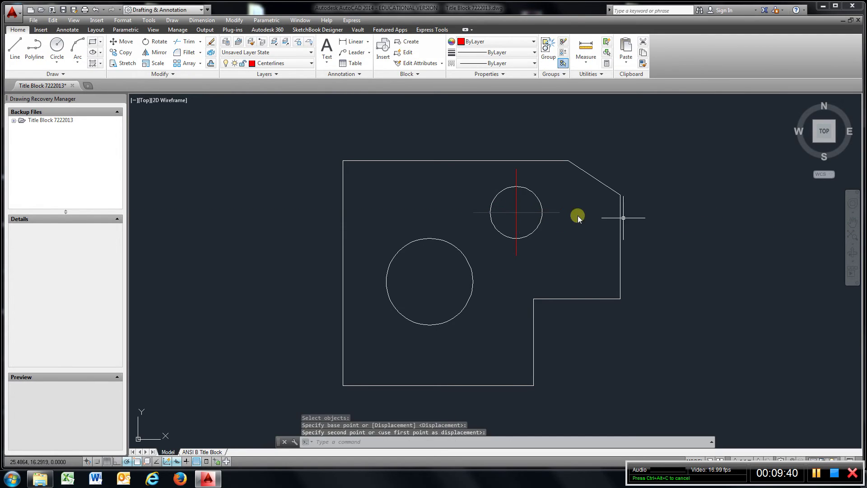
Copy the smaller circle's horizontal and vertical centerlines from its centre to the larger circle's centre.
click(127, 54)
click(524, 206)
click(509, 222)
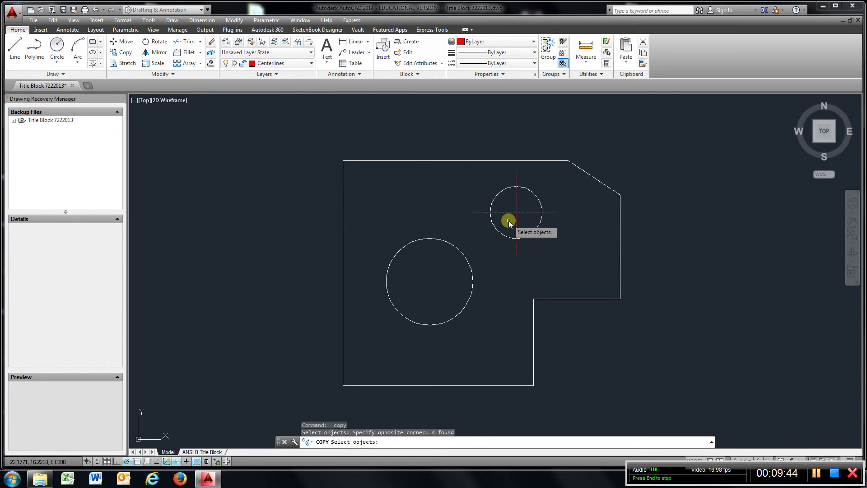
key(Return)
click(516, 212)
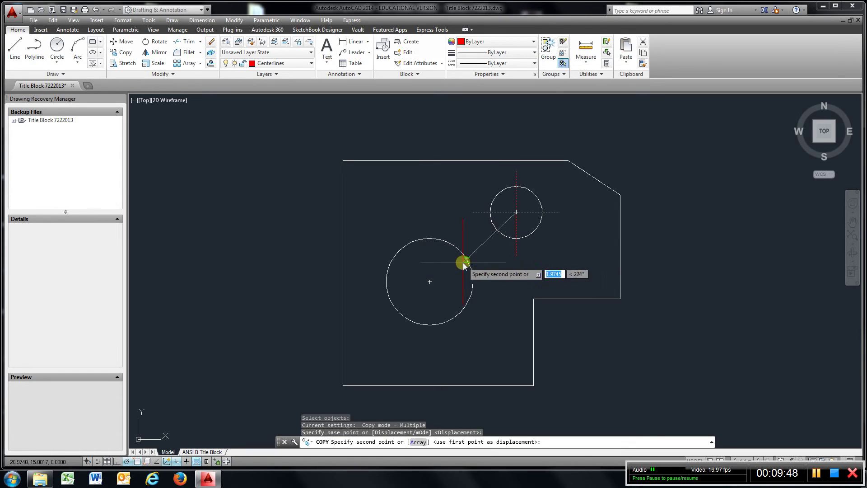
click(429, 281)
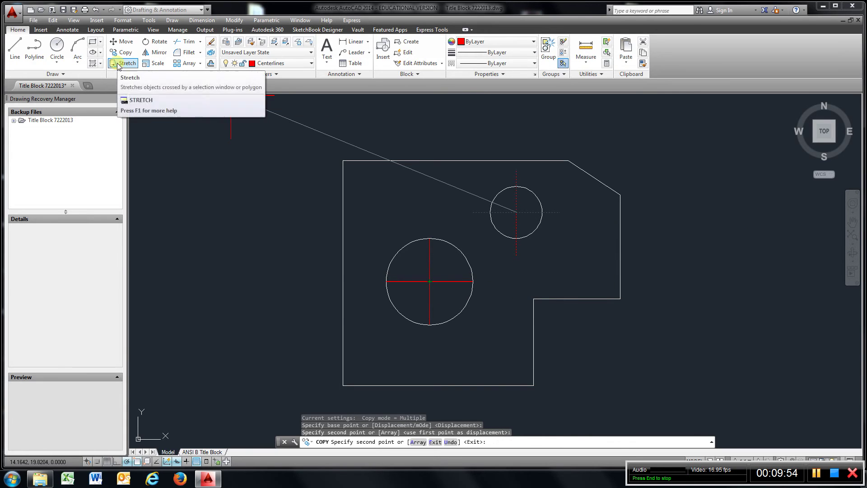
key(Escape)
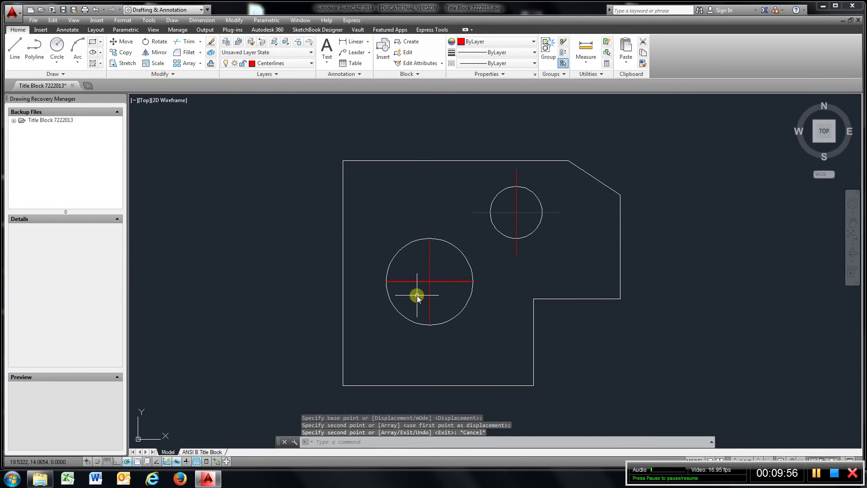
Stretch the larger circle's vertical centerline about 0.3 beyond the circle at both its upper and lower ends.
click(428, 266)
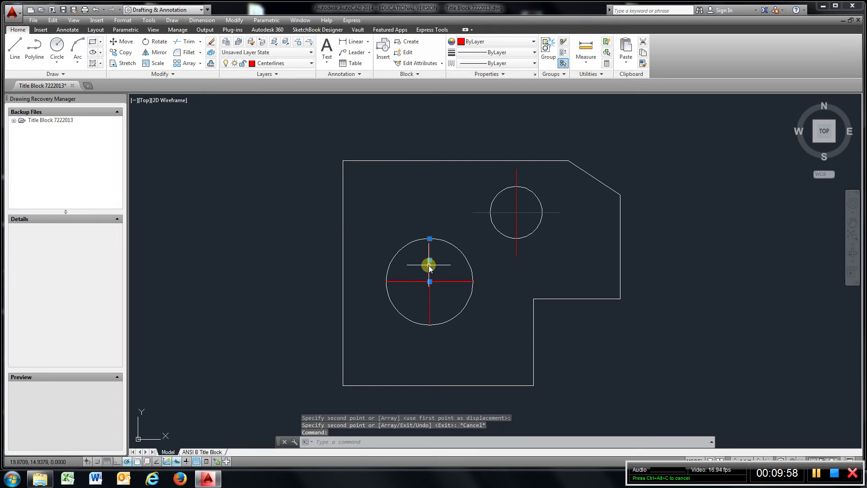
click(429, 239)
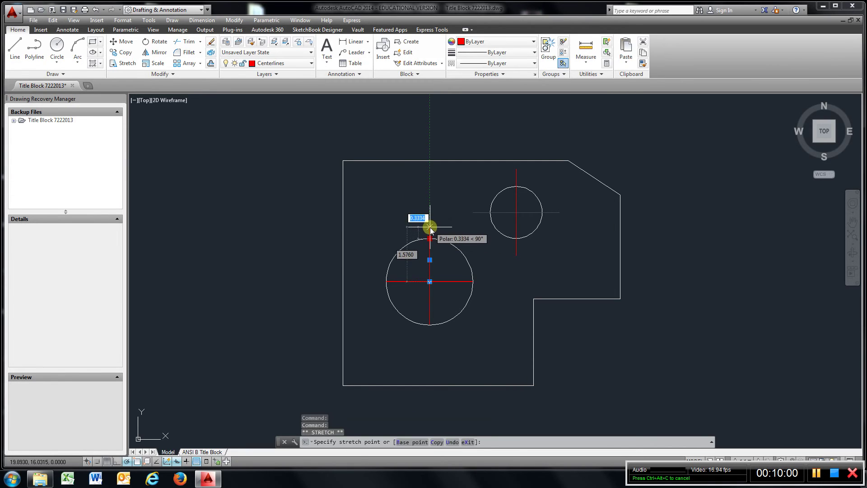
click(429, 307)
click(429, 323)
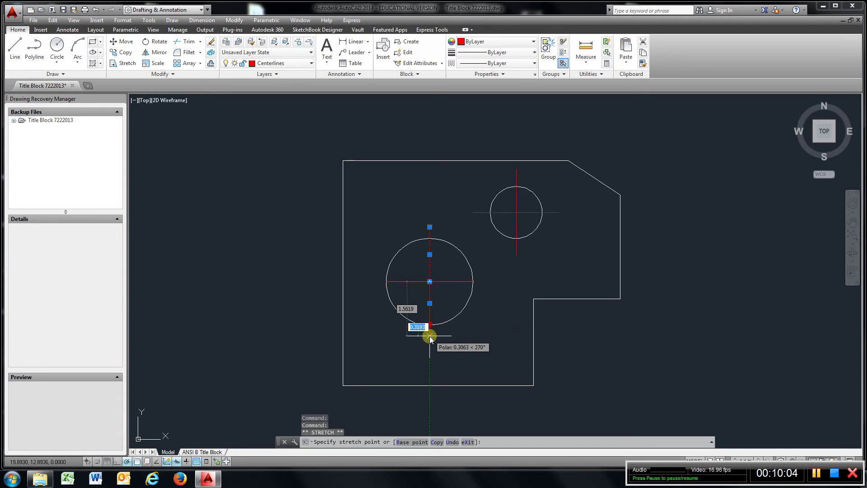
click(430, 336)
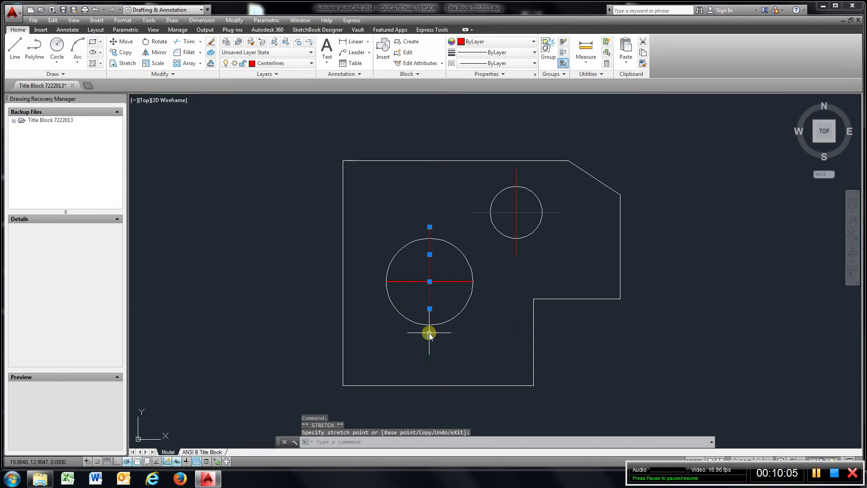
Stretch the larger circle's horizontal centerline about 0.3 beyond the circle at both its left and right ends.
click(405, 282)
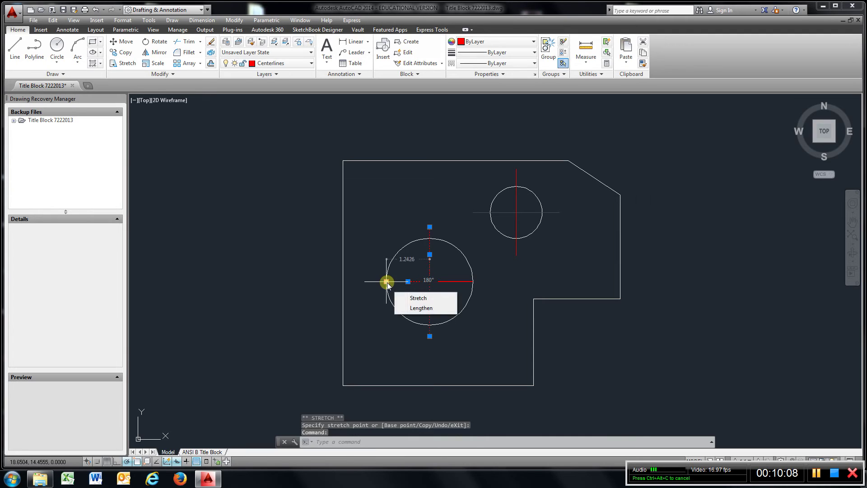
click(386, 281)
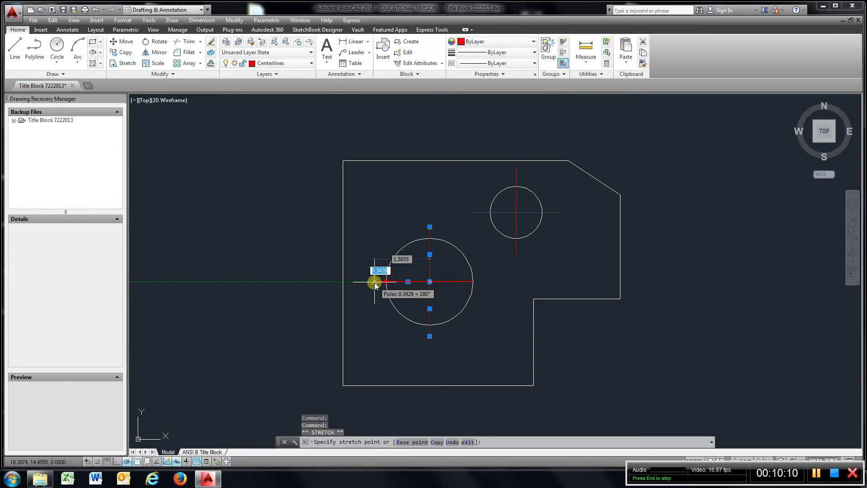
click(374, 281)
click(449, 283)
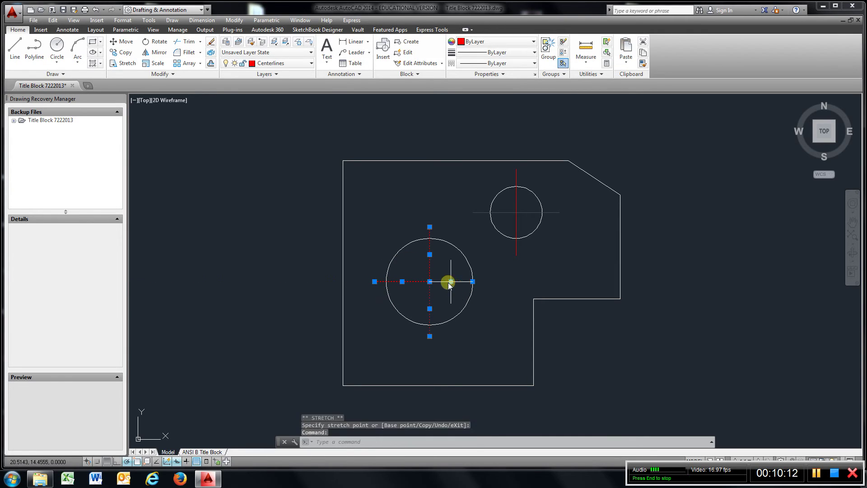
click(472, 281)
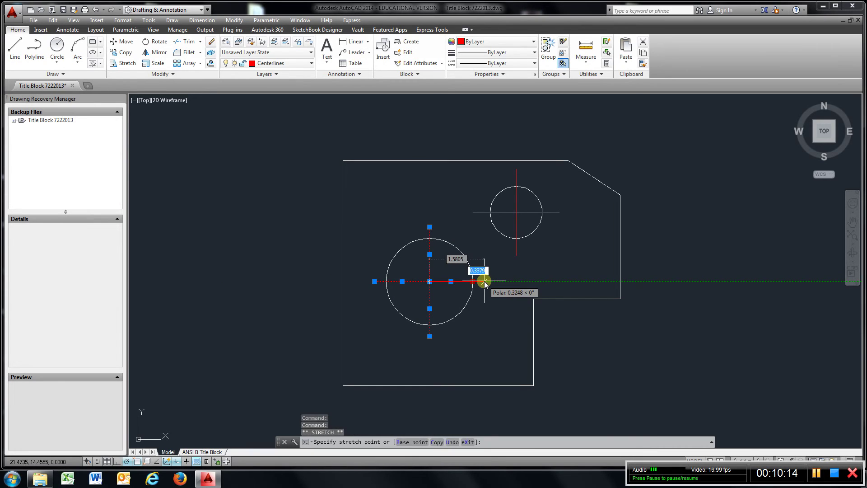
click(486, 282)
key(Escape)
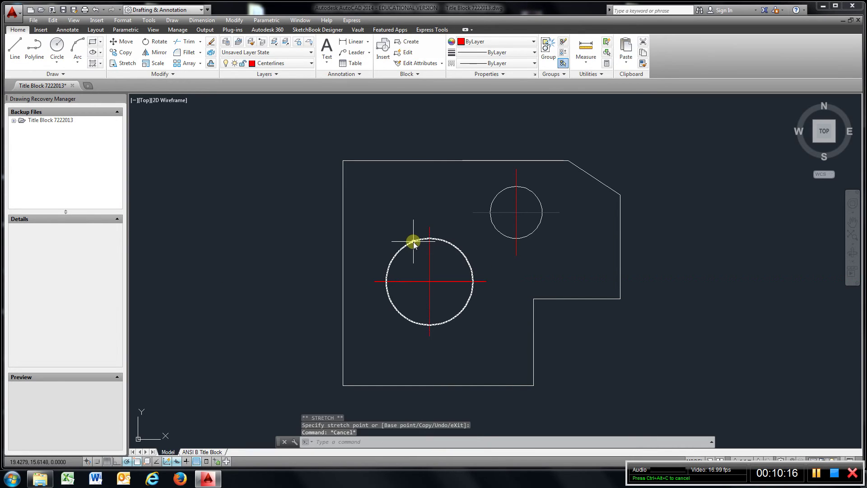
Make Dimensions the current layer.
scroll(491, 316, down, 4)
scroll(491, 316, up, 4)
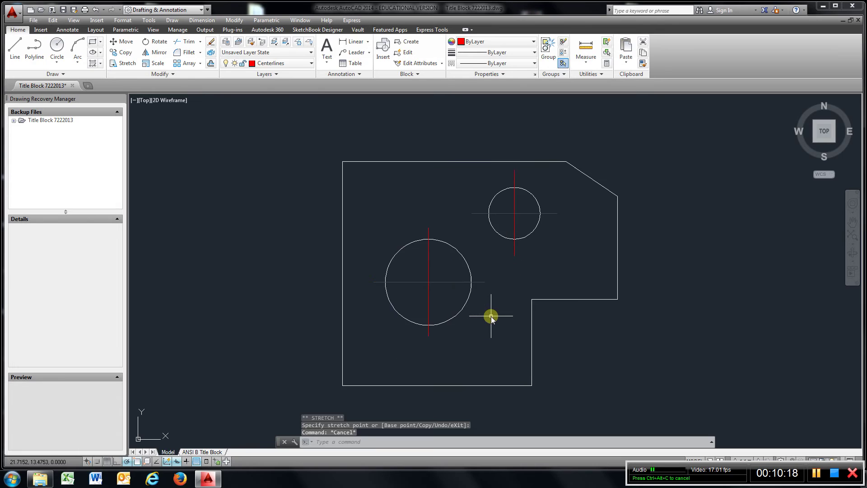
scroll(492, 317, down, 2)
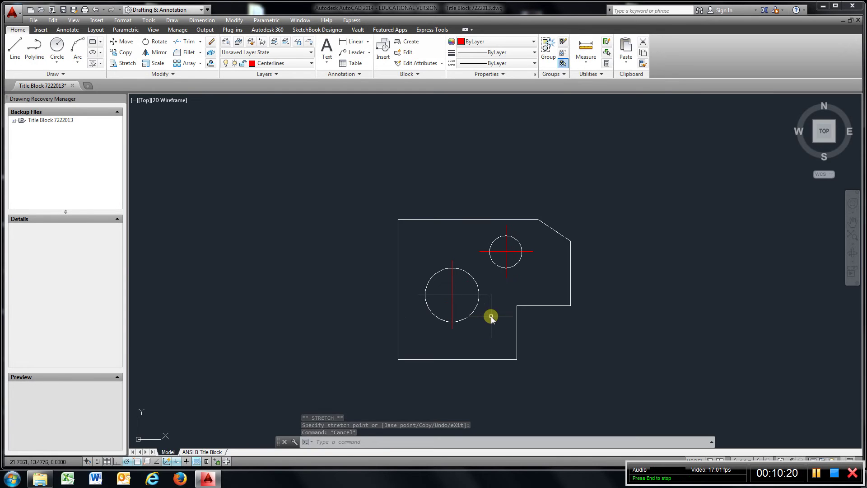
click(310, 64)
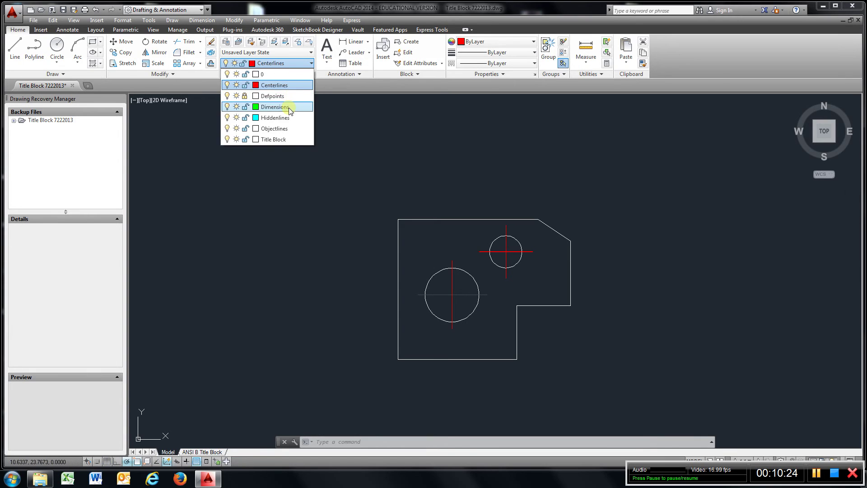
click(289, 108)
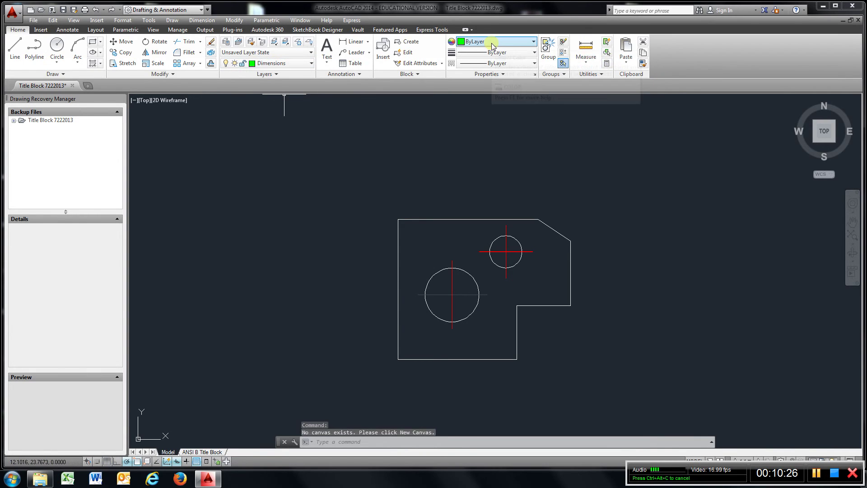
Modify the Standard dimension style, setting the arrow size to 3 and changing the text height.
click(122, 21)
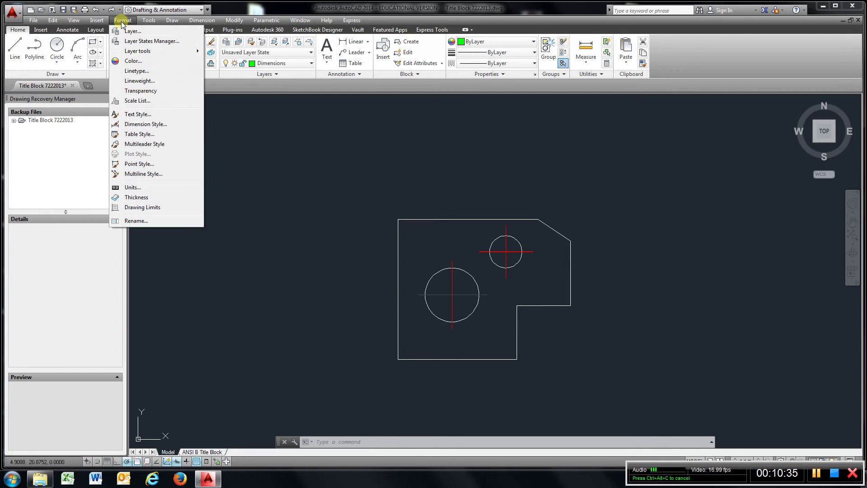
click(144, 124)
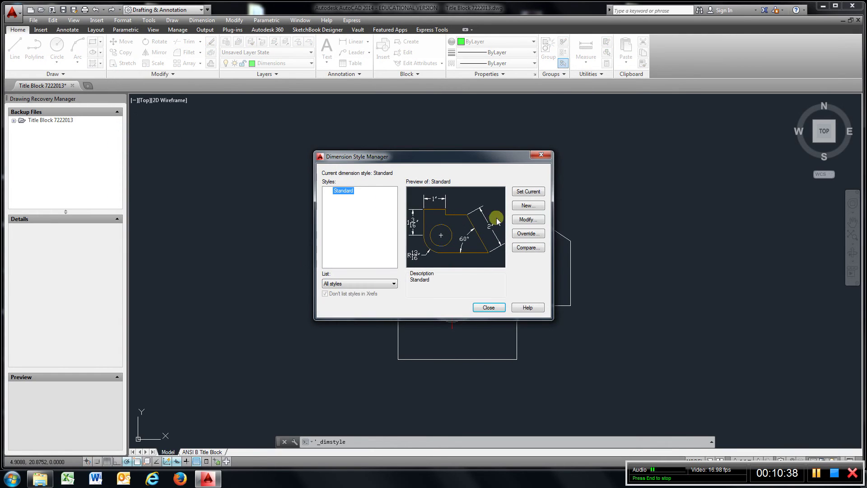
click(527, 219)
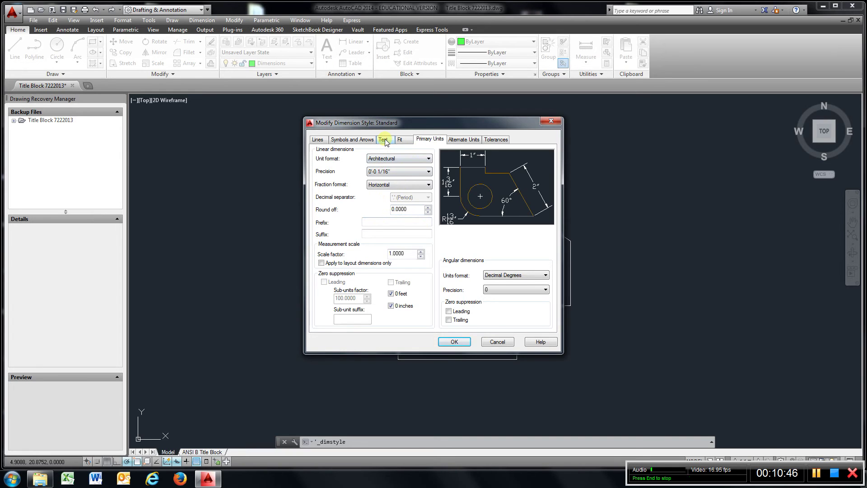
click(366, 140)
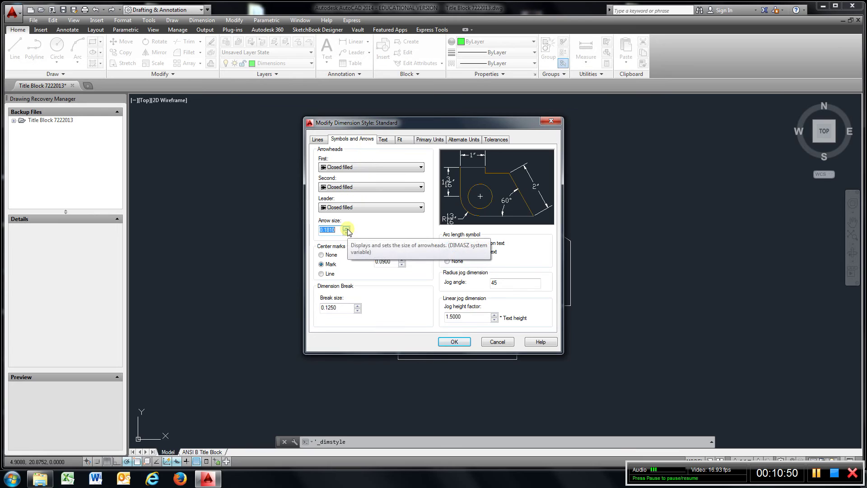
text(3)
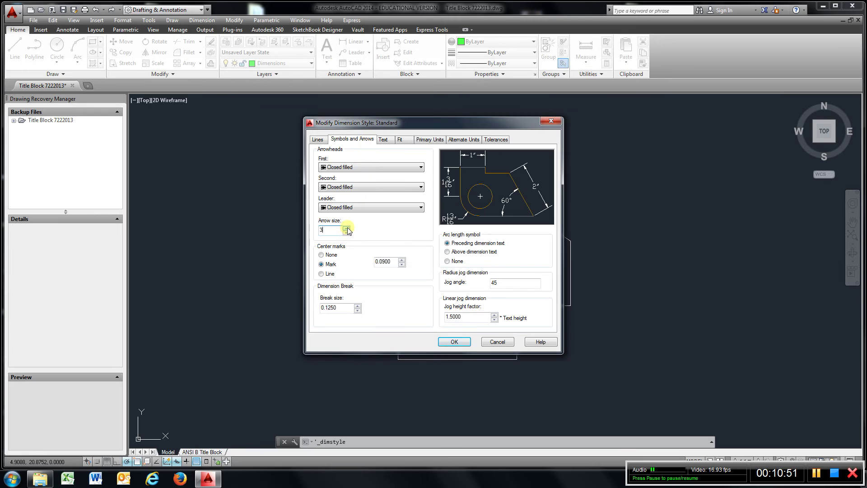
click(382, 140)
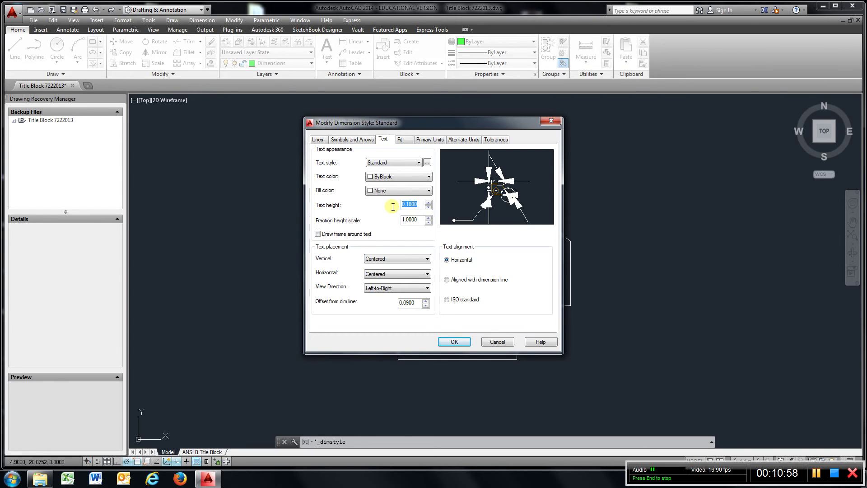
click(449, 344)
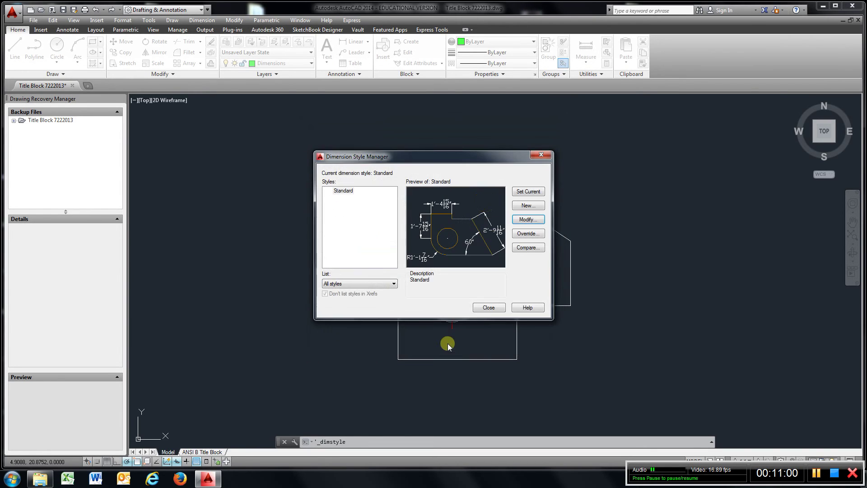
Begin a linear dimension from the outline's upper-left corner to the upper end of the larger circle's vertical centerline.
click(486, 310)
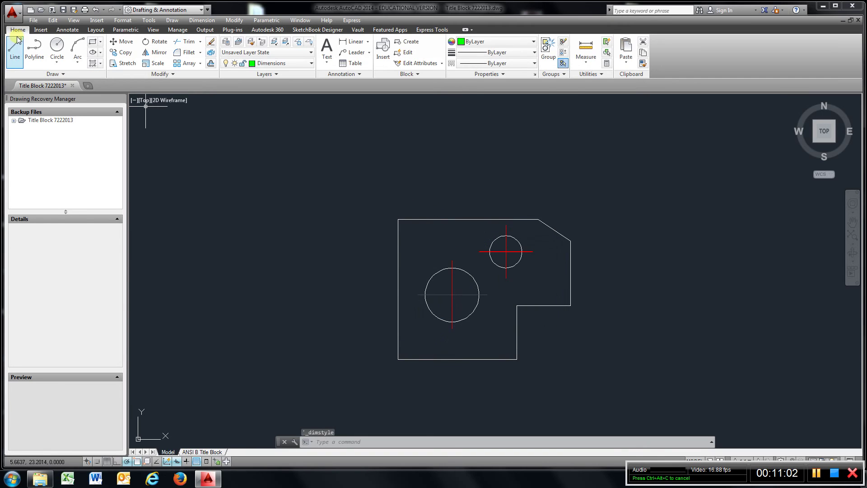
click(346, 42)
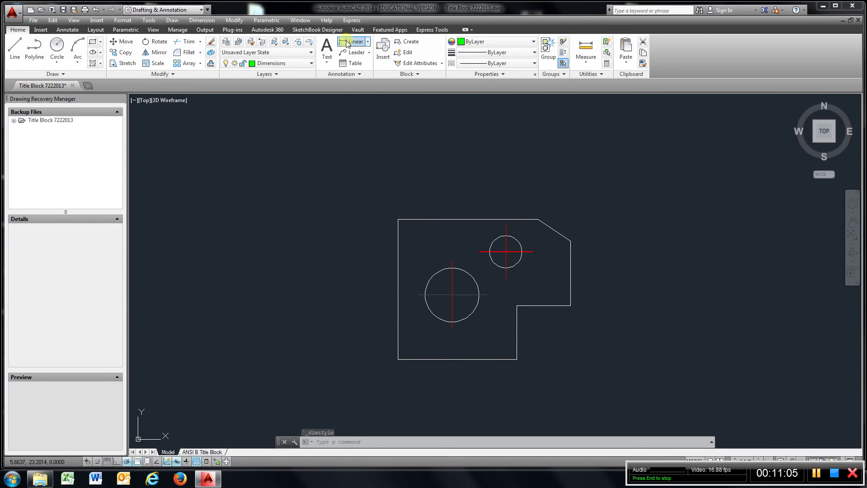
click(398, 219)
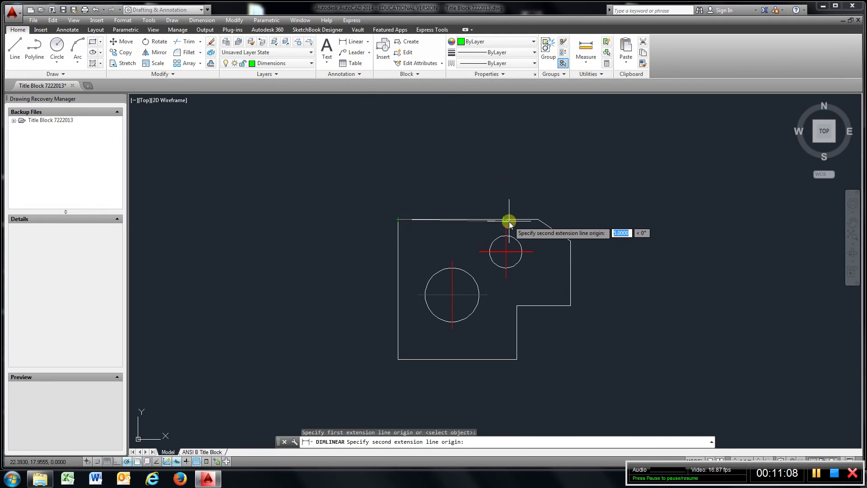
click(450, 264)
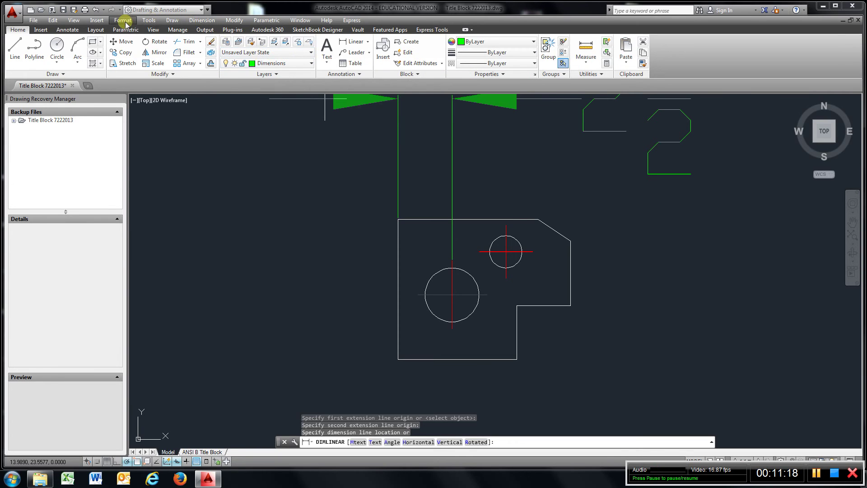
Modify the Standard dimension style with text height 0.12 and arrow size 0.125, and place the pending horizontal dimension just above the outline.
click(123, 20)
click(144, 124)
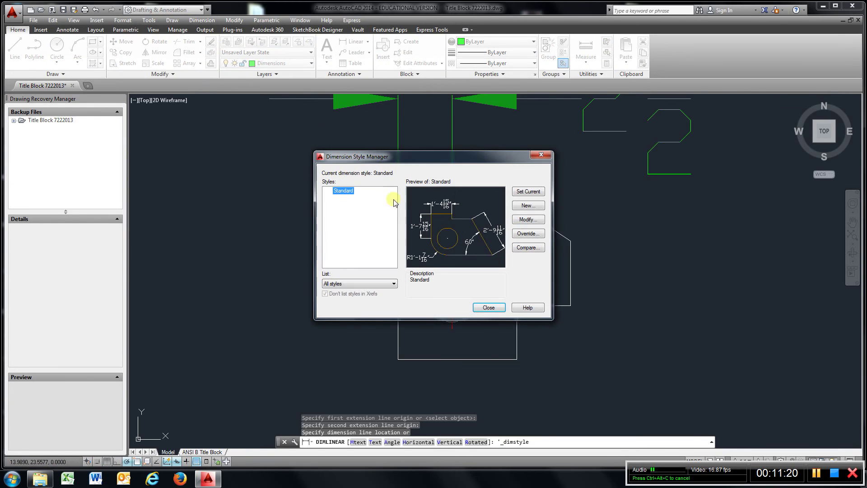
click(527, 220)
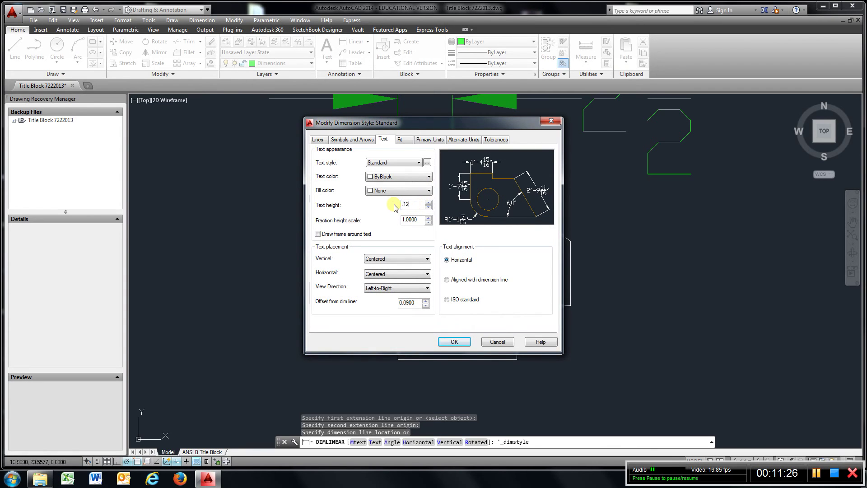
click(353, 140)
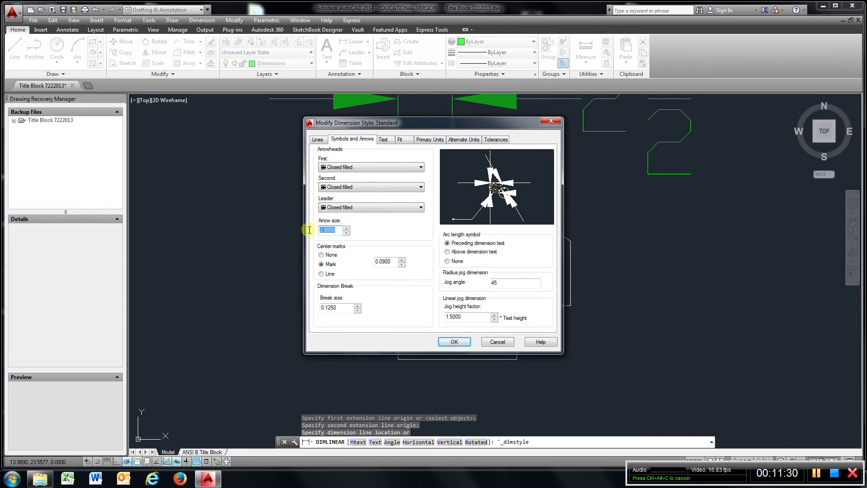
click(327, 230)
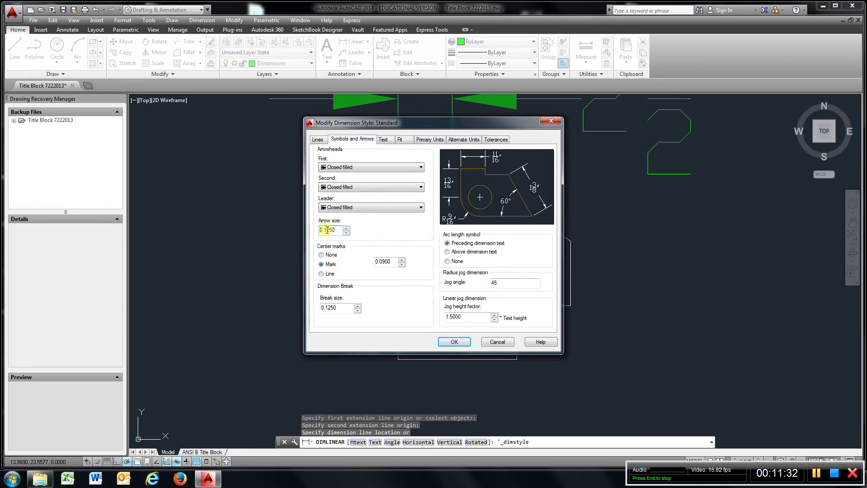
click(454, 343)
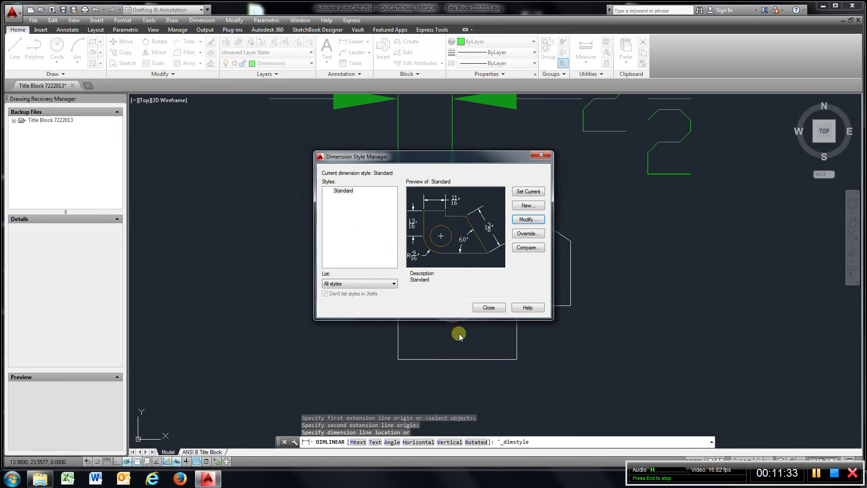
click(488, 308)
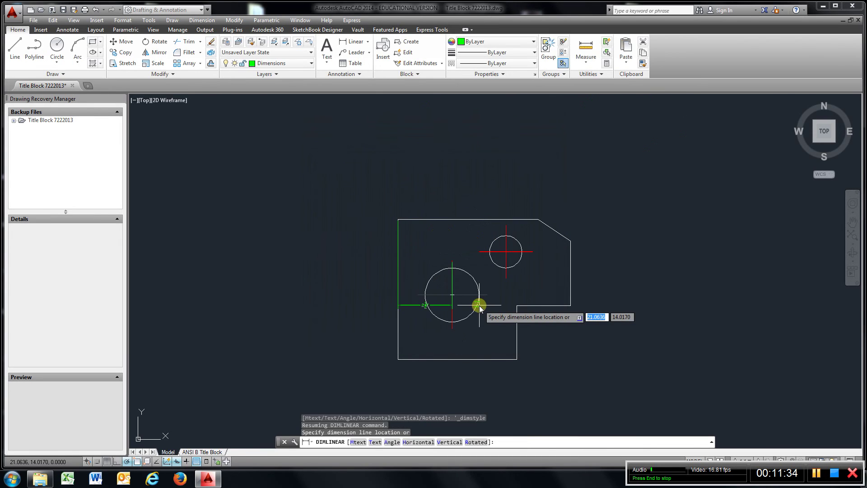
click(437, 197)
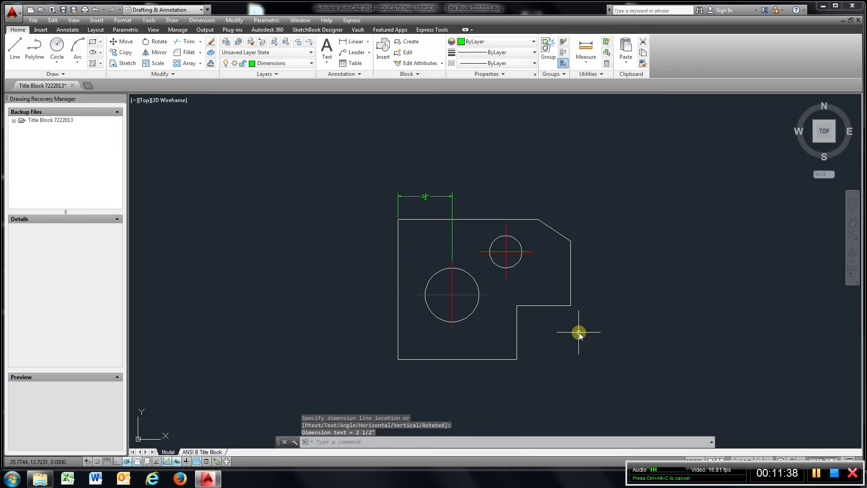
Dimension the horizontal distance from the outline's upper-left corner to the smaller circle's vertical centerline, placing it above the first dimension.
click(345, 44)
scroll(400, 218, down, 3)
scroll(393, 227, up, 5)
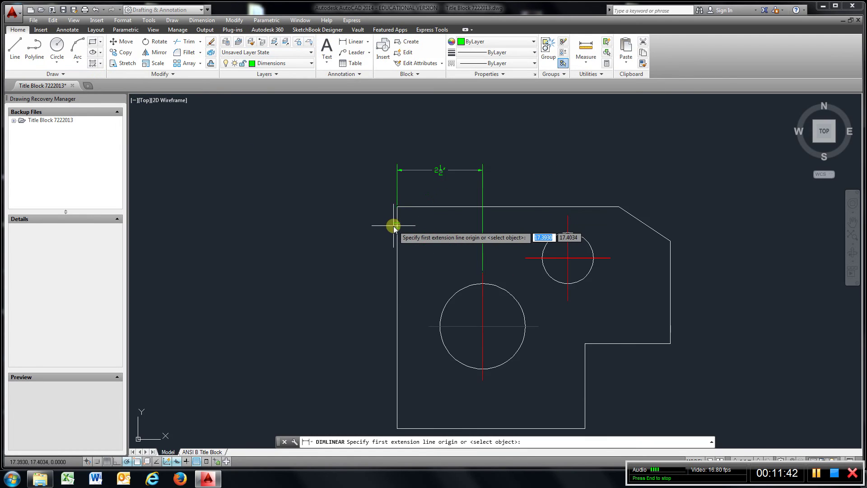
scroll(393, 227, up, 2)
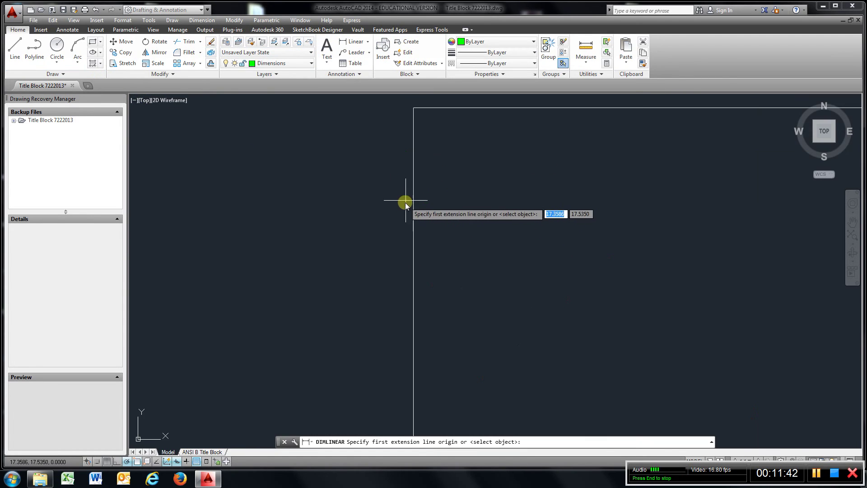
click(408, 160)
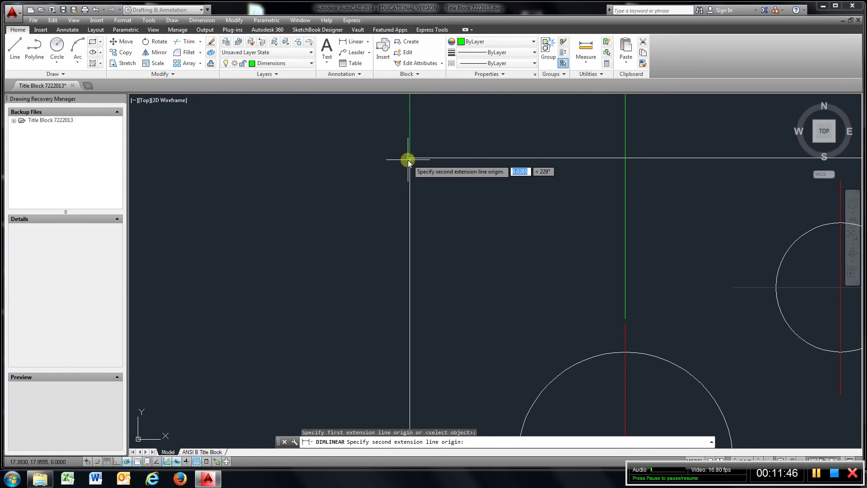
scroll(519, 245, down, 6)
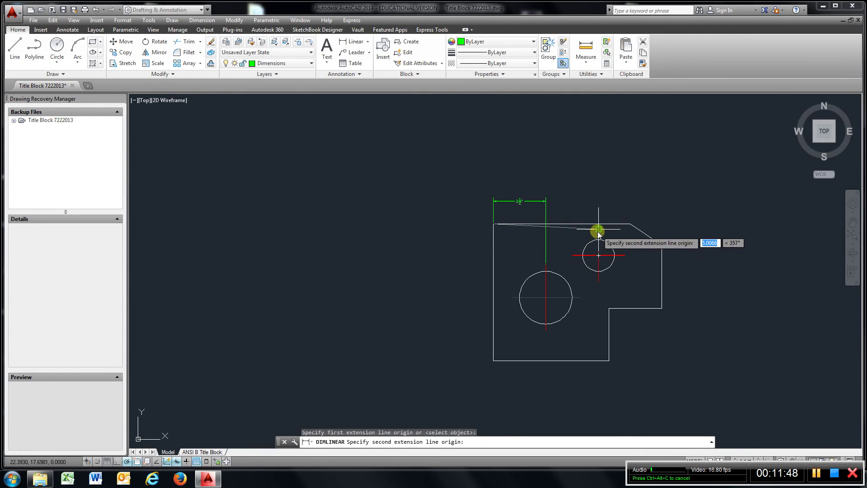
click(598, 231)
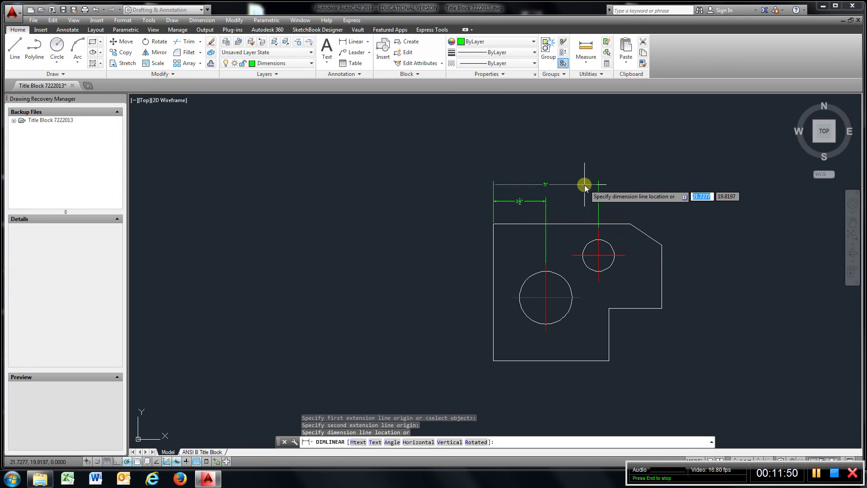
click(585, 185)
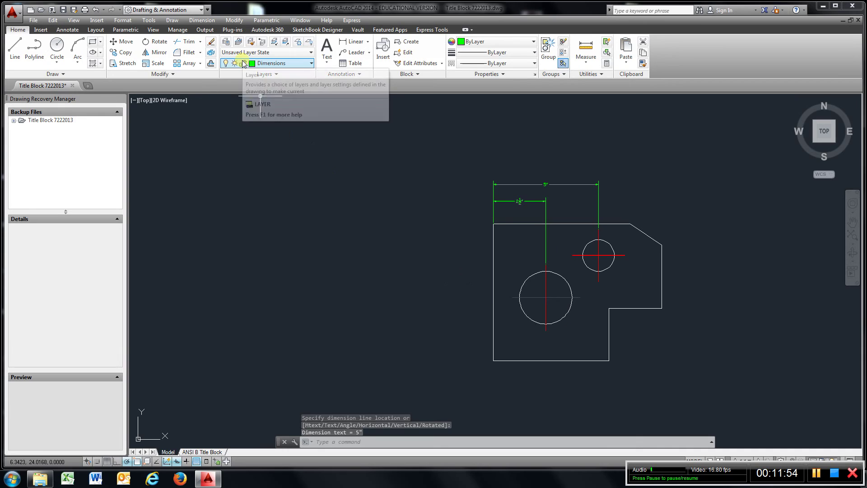
Dimension the vertical distance from the outline's lower-left corner to the larger circle's horizontal centerline, placing it left of the part.
click(355, 41)
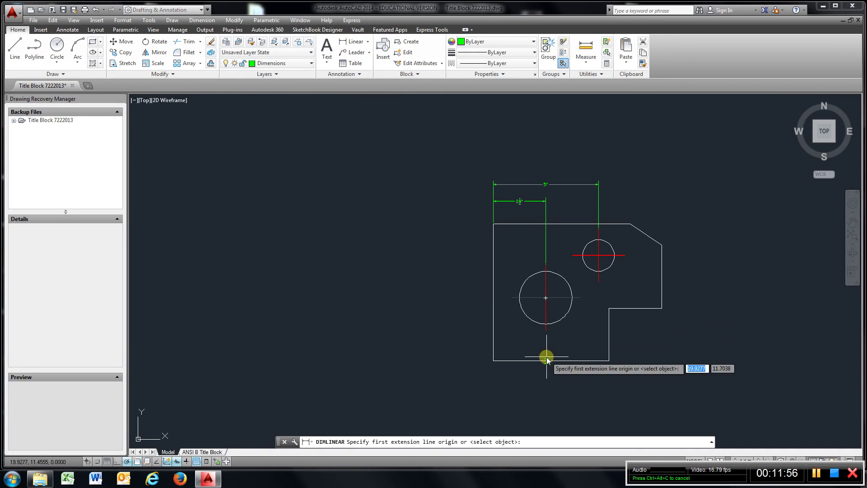
click(495, 364)
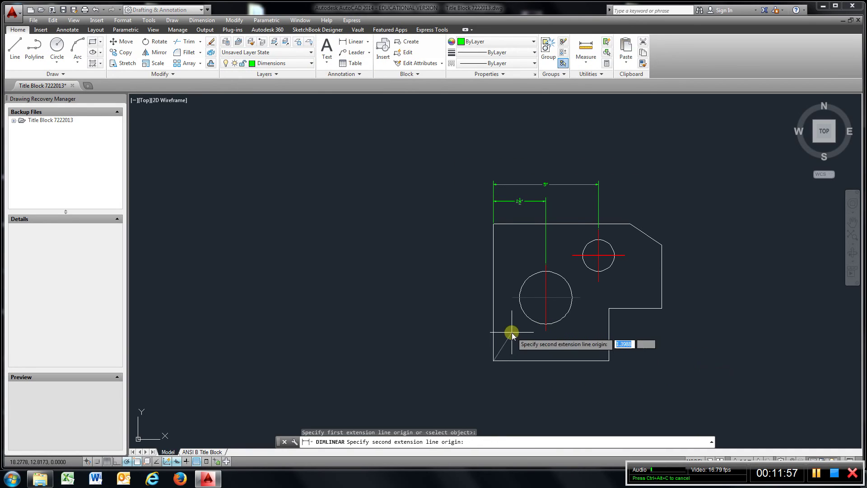
click(510, 297)
click(454, 335)
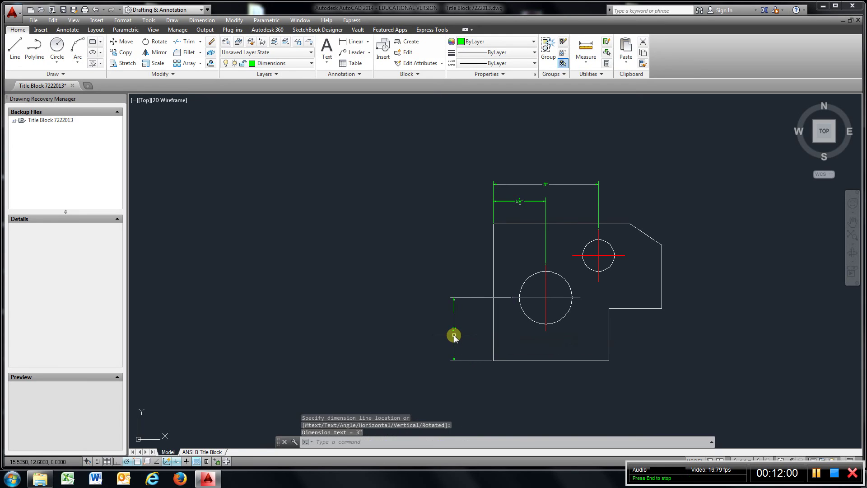
Dimension the vertical distance from the lower-left corner to the smaller circle's horizontal centerline, placing it outside the existing vertical dimension.
click(347, 41)
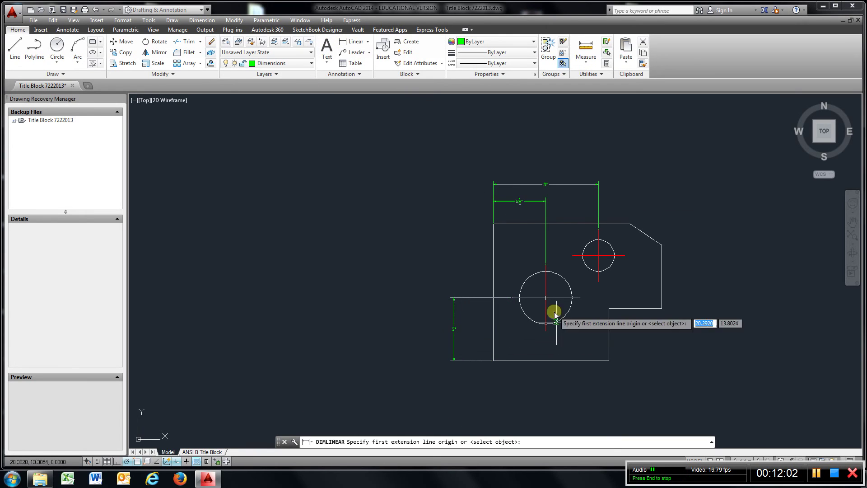
scroll(506, 382, down, 3)
scroll(498, 381, up, 8)
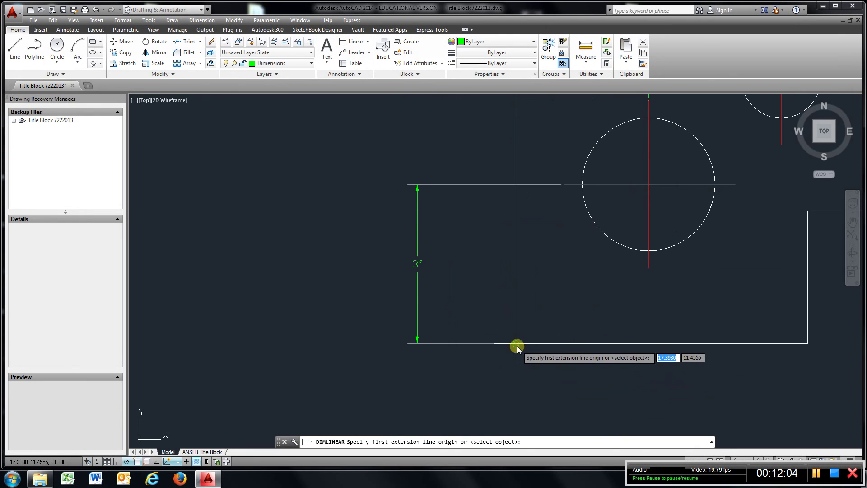
click(517, 346)
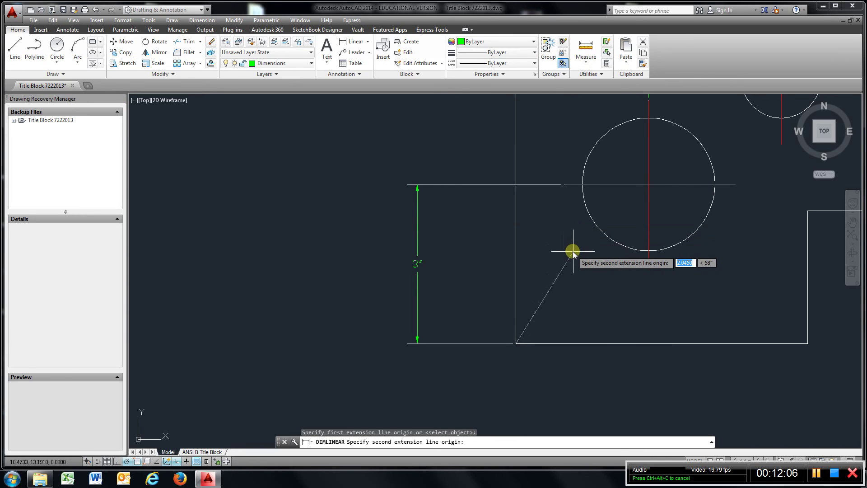
scroll(577, 255, up, 3)
scroll(578, 260, down, 3)
scroll(578, 261, down, 4)
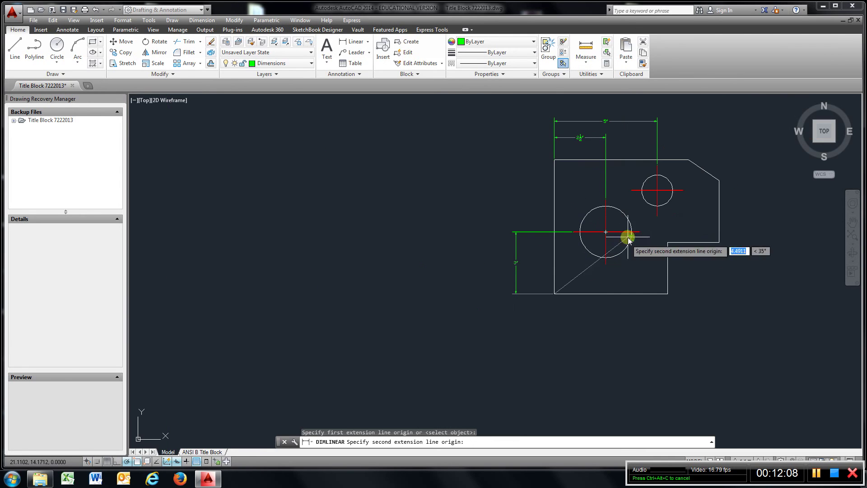
click(634, 195)
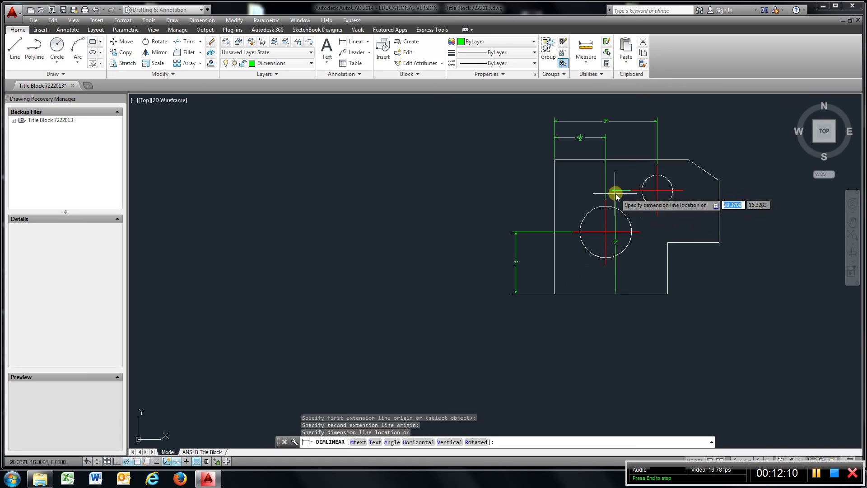
click(487, 216)
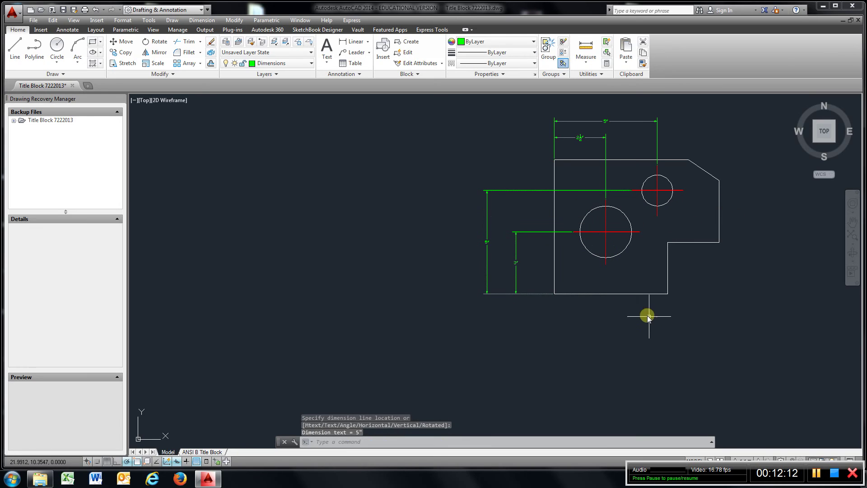
Add radius dimensions to the smaller and larger circles, placing each label just outside its circle at the lower right.
click(369, 42)
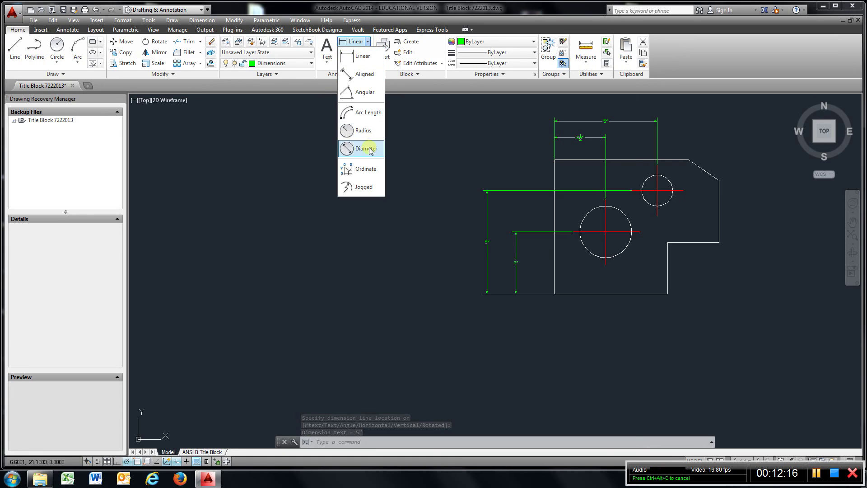
click(361, 131)
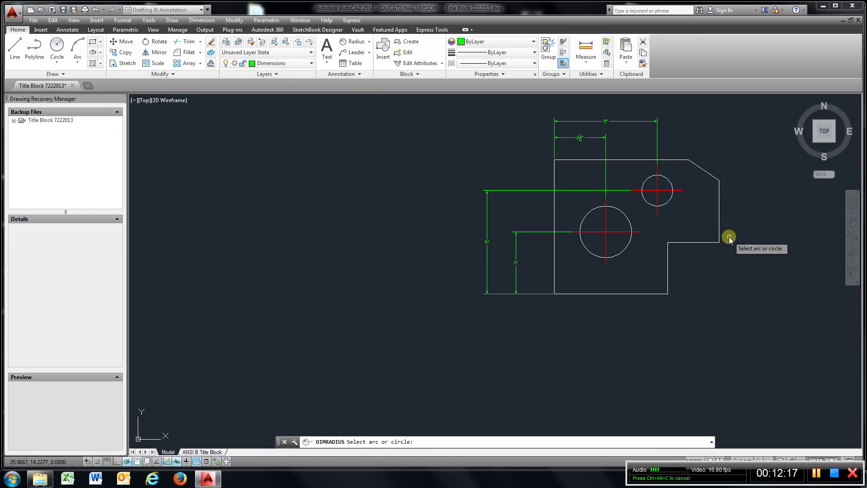
click(674, 208)
click(672, 217)
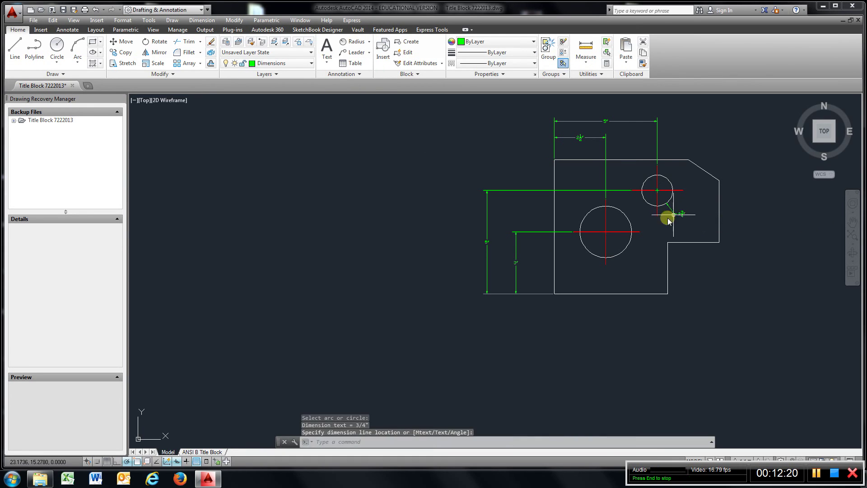
key(Return)
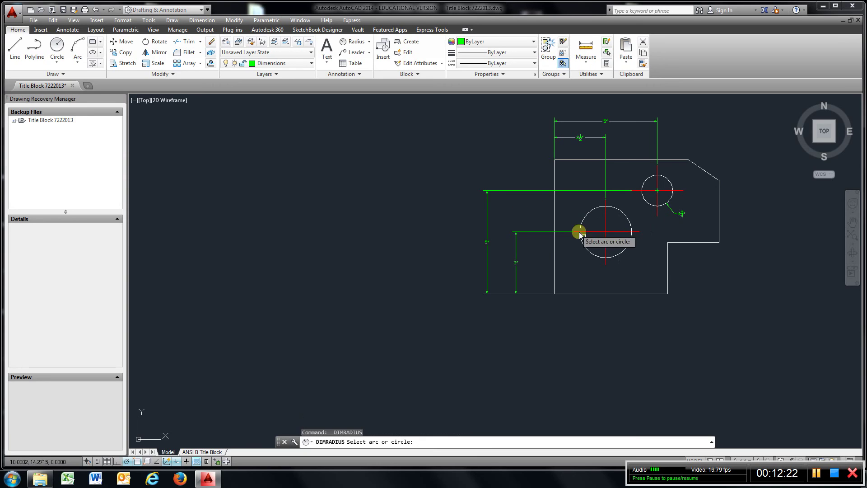
click(621, 257)
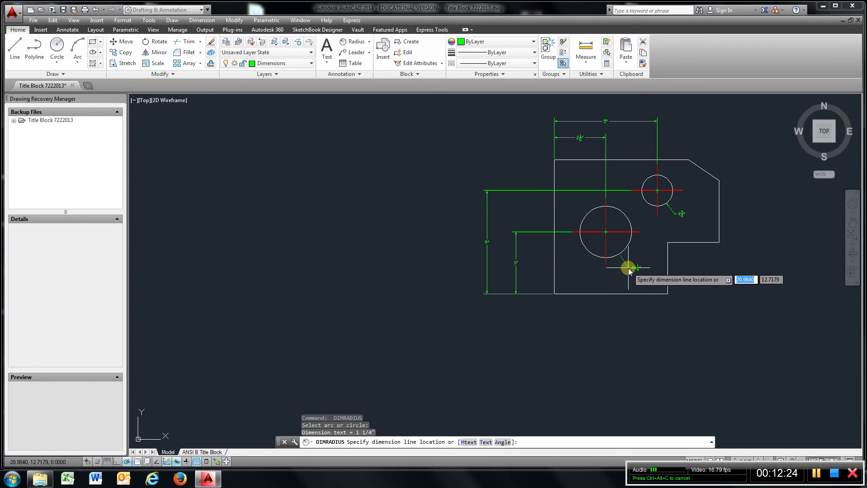
click(629, 268)
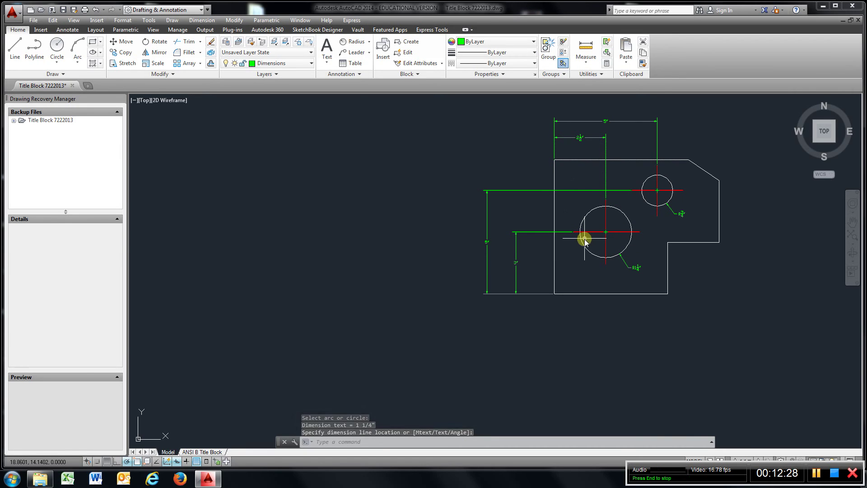
Add a linear dimension for the outline's full left-edge height, placing it outside the two existing vertical dimensions.
click(370, 42)
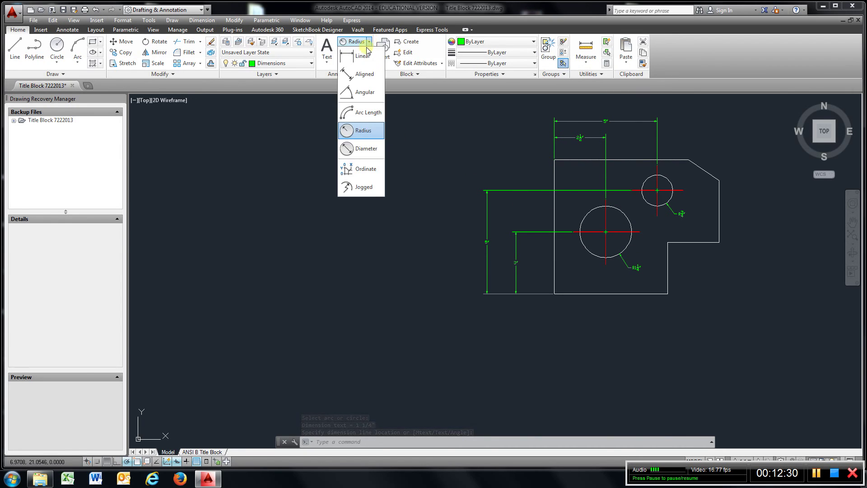
click(357, 53)
scroll(558, 298, down, 5)
scroll(558, 298, up, 6)
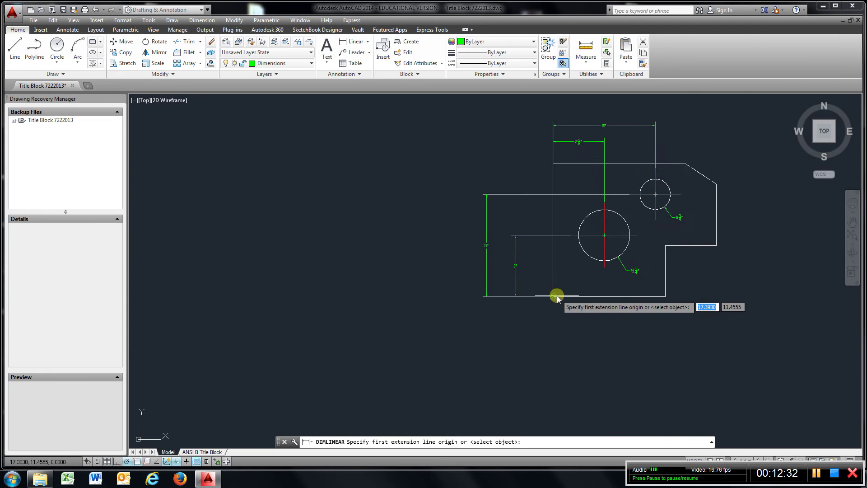
click(547, 300)
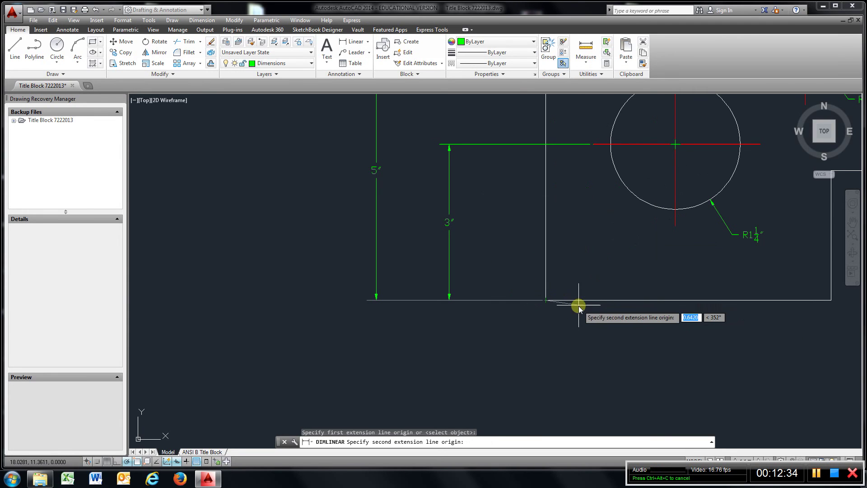
scroll(573, 296, down, 5)
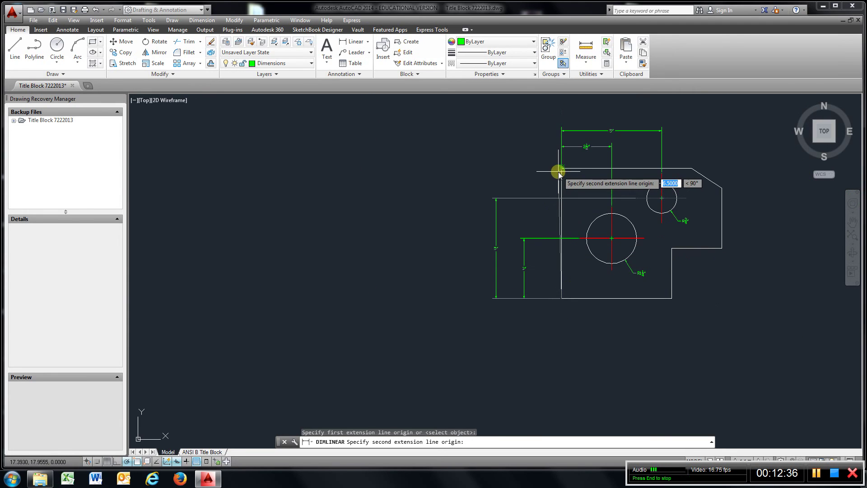
scroll(559, 174, down, 2)
scroll(560, 172, up, 8)
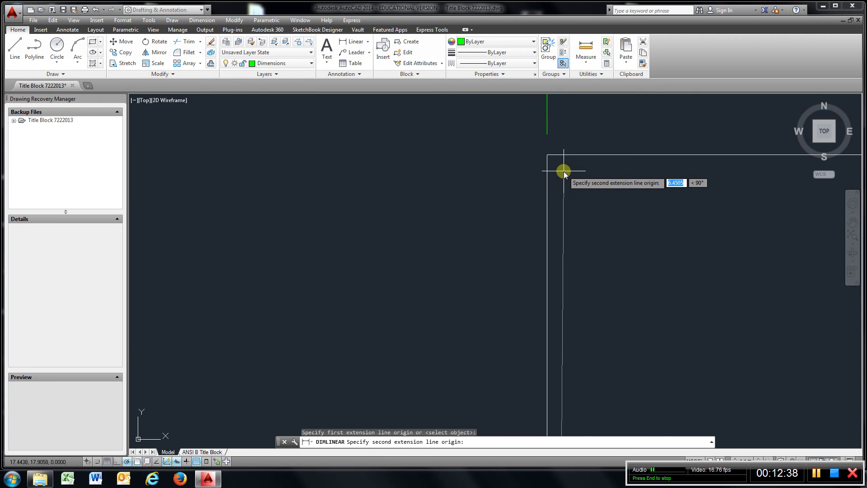
click(547, 154)
scroll(403, 318, down, 4)
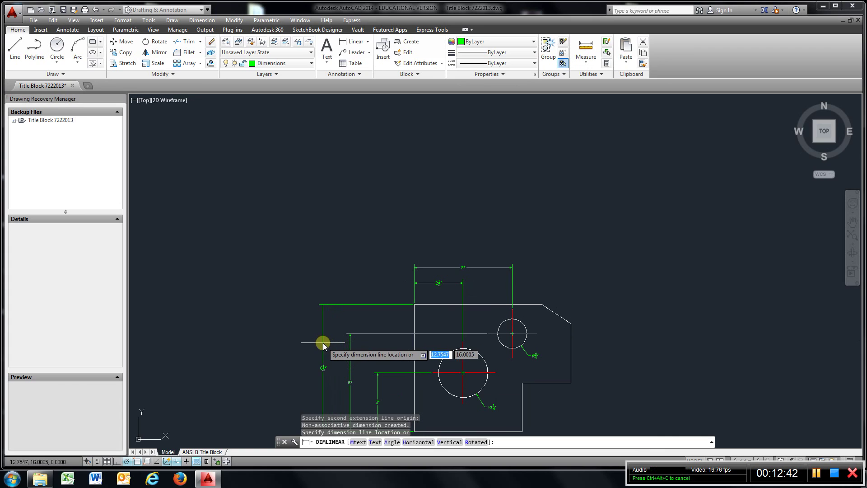
click(321, 342)
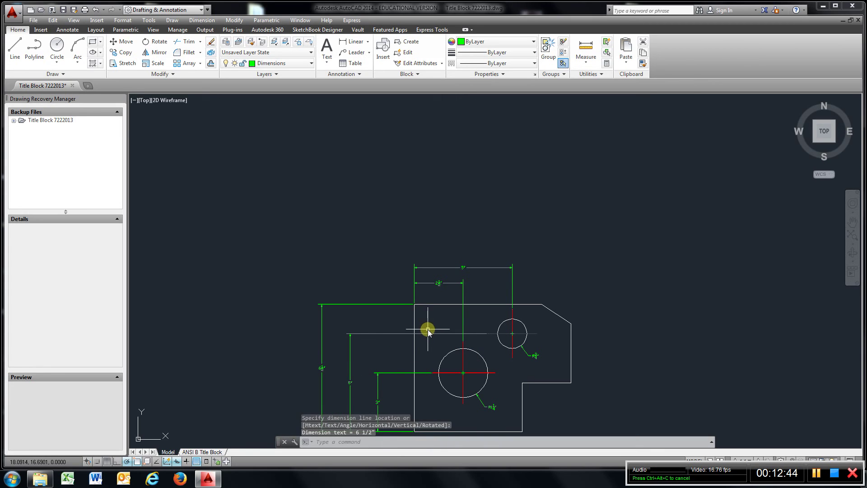
Dimension the length of the outline's bottom edge, placing the linear dimension just below the part.
middle_drag(428, 331, 430, 243)
scroll(431, 238, up, 2)
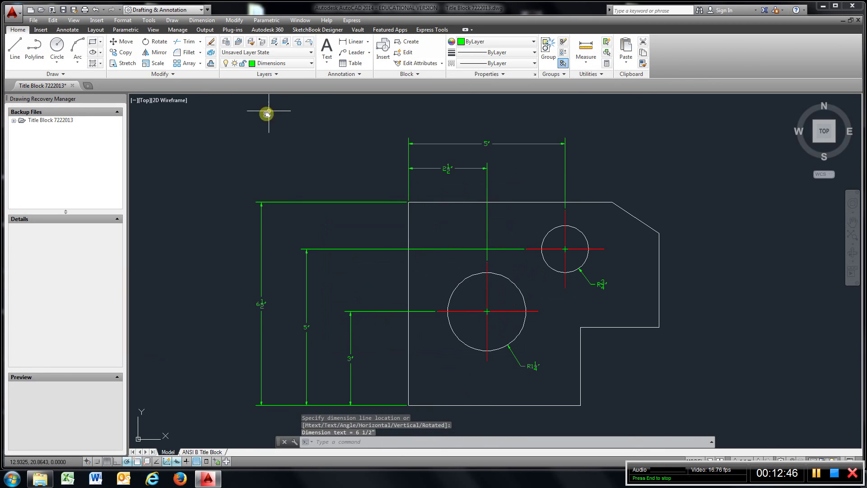
click(352, 45)
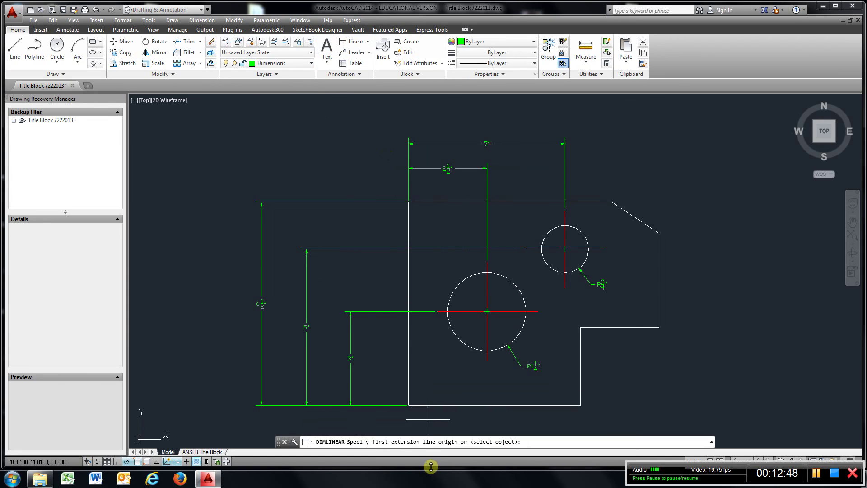
click(411, 406)
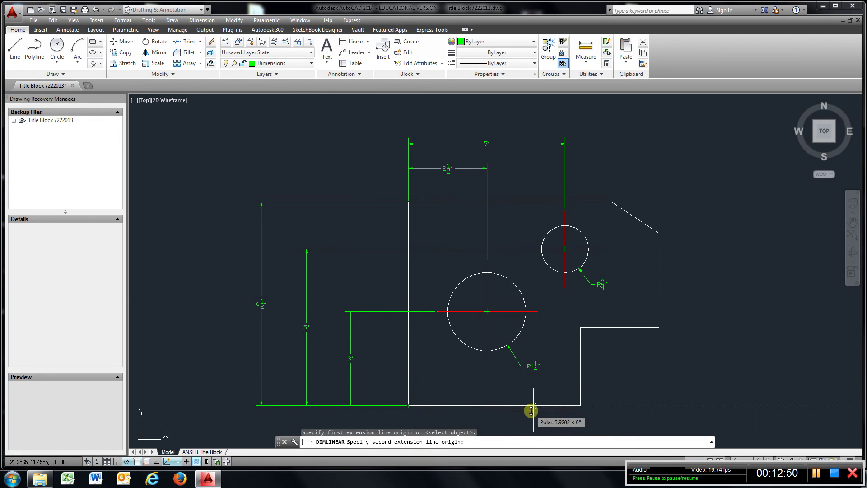
click(577, 406)
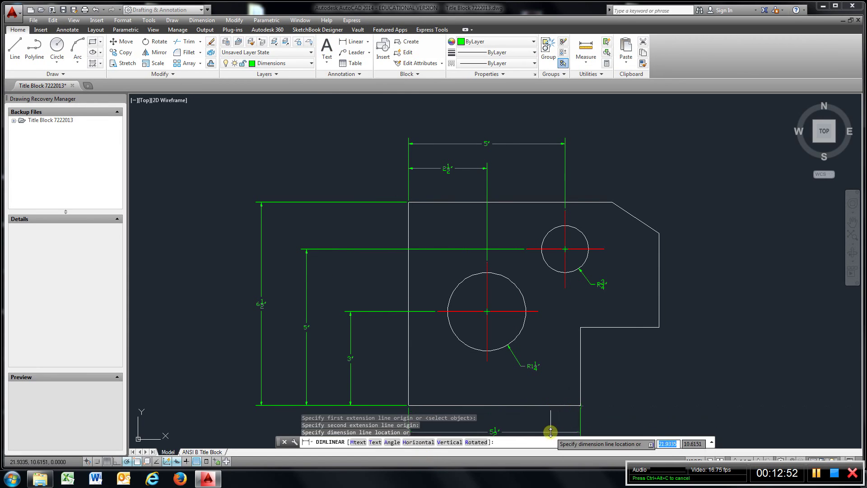
middle_drag(551, 433, 518, 354)
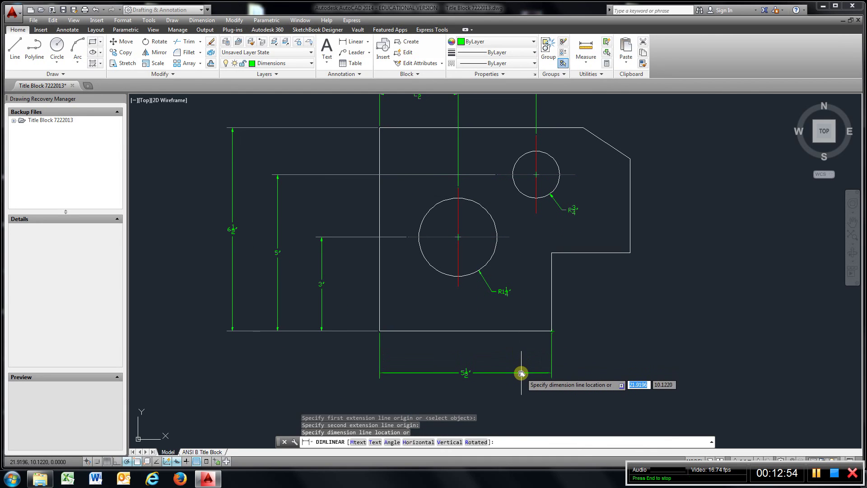
click(521, 373)
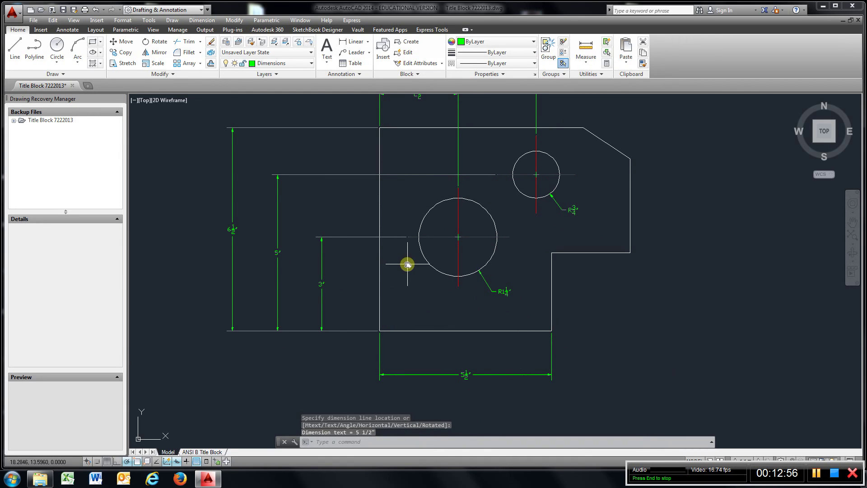
Dimension the overall width from the lower-left corner to the lower end of the right edge, placing it below the bottom-edge dimension.
click(353, 44)
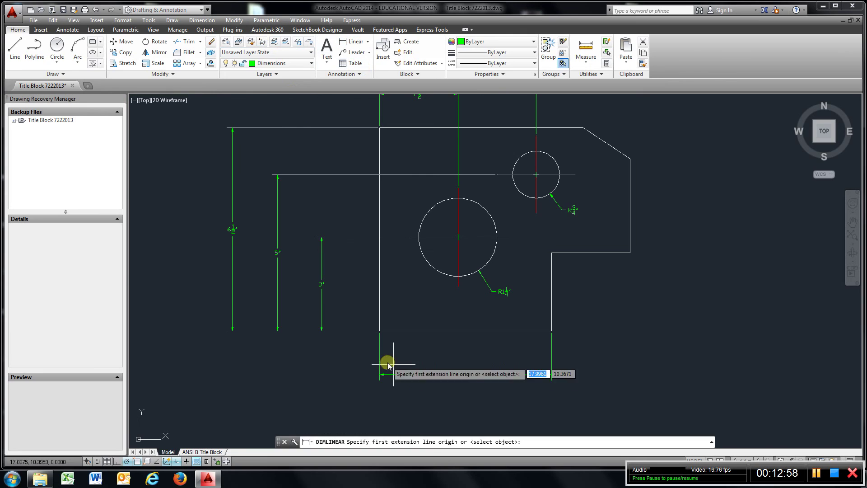
scroll(367, 337, down, 2)
scroll(367, 331, up, 8)
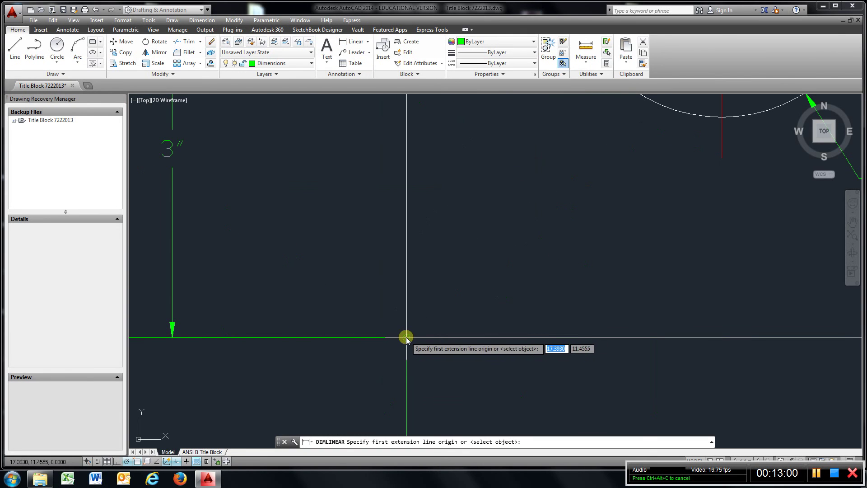
click(407, 337)
scroll(447, 360, down, 6)
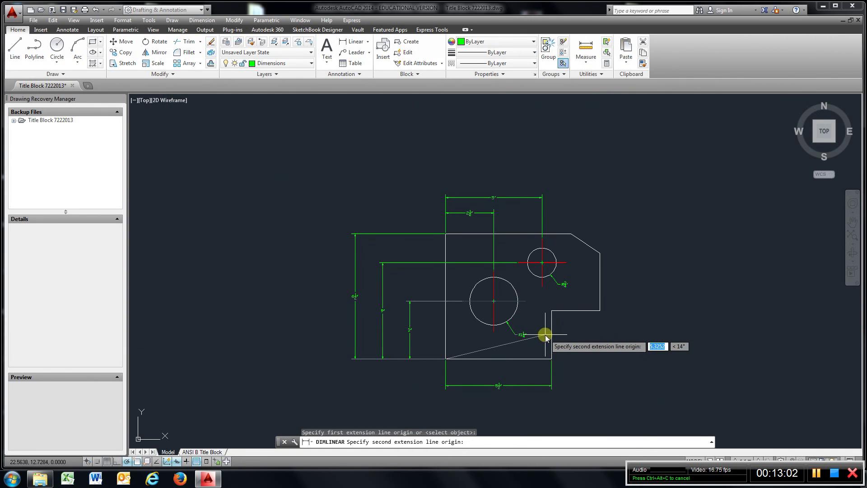
click(599, 311)
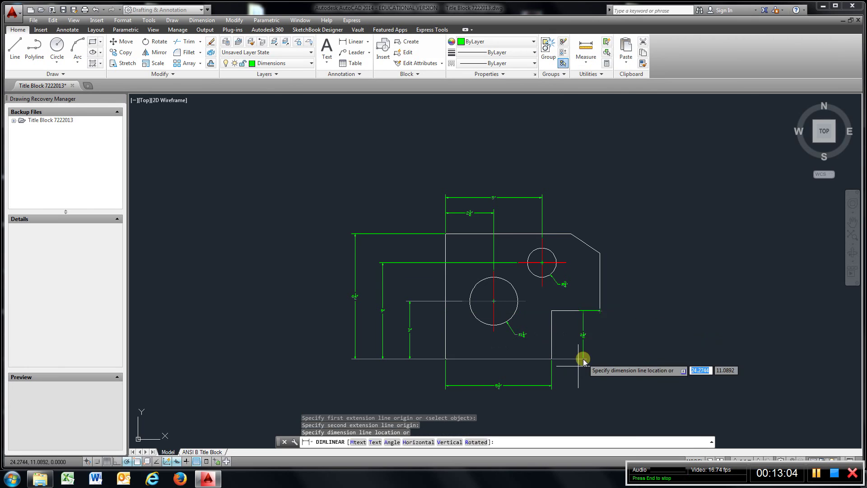
click(569, 411)
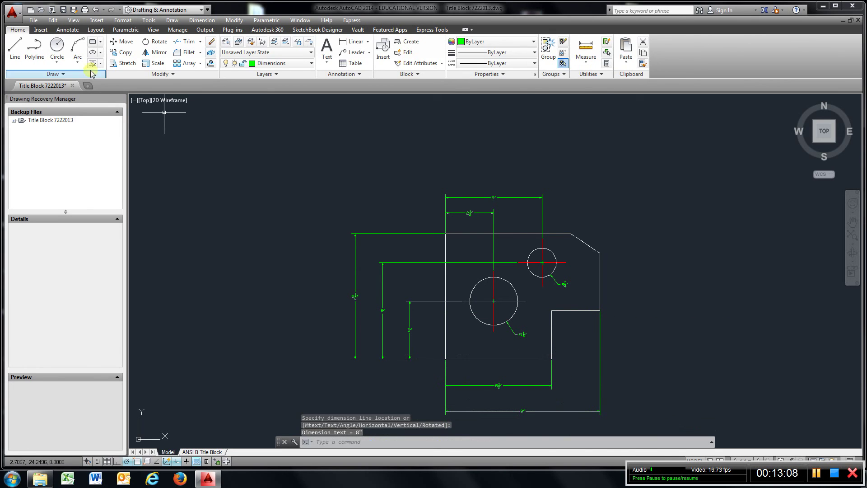
Dimension the notch height from the bottom edge's right corner to the lower end of the right edge, placing it right of the part.
click(350, 45)
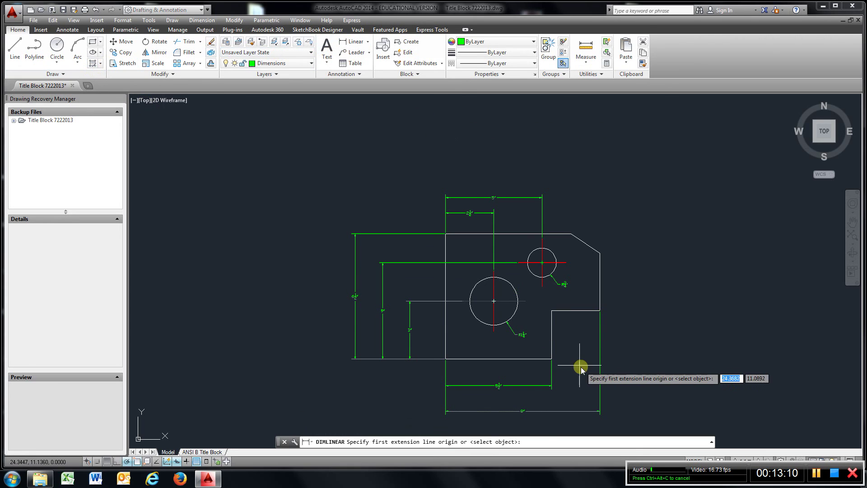
scroll(553, 358, up, 8)
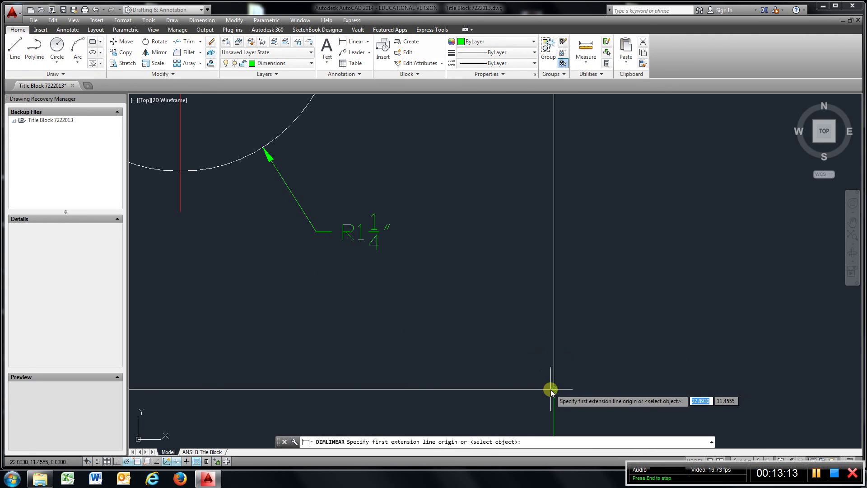
click(555, 389)
scroll(582, 382, down, 6)
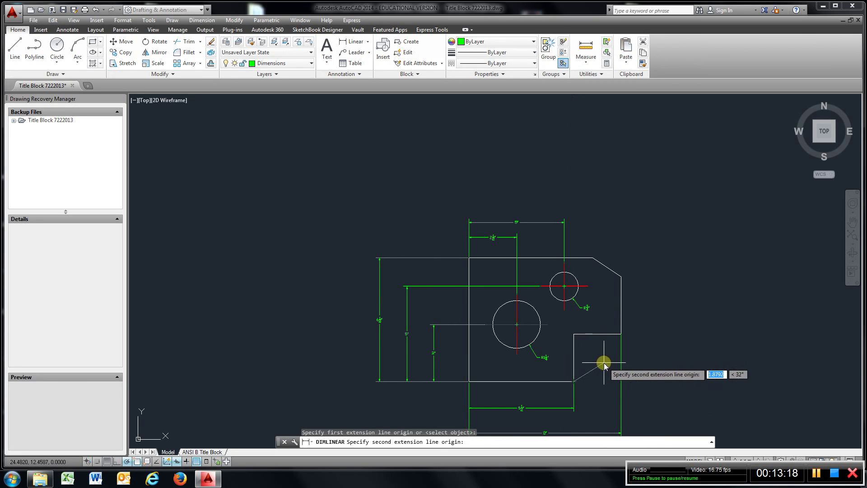
scroll(591, 377, down, 2)
scroll(592, 377, up, 8)
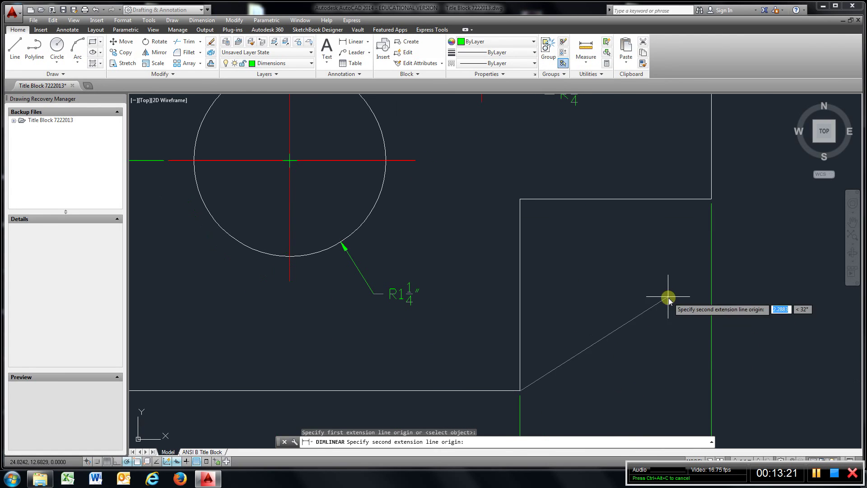
click(711, 198)
scroll(790, 332, down, 6)
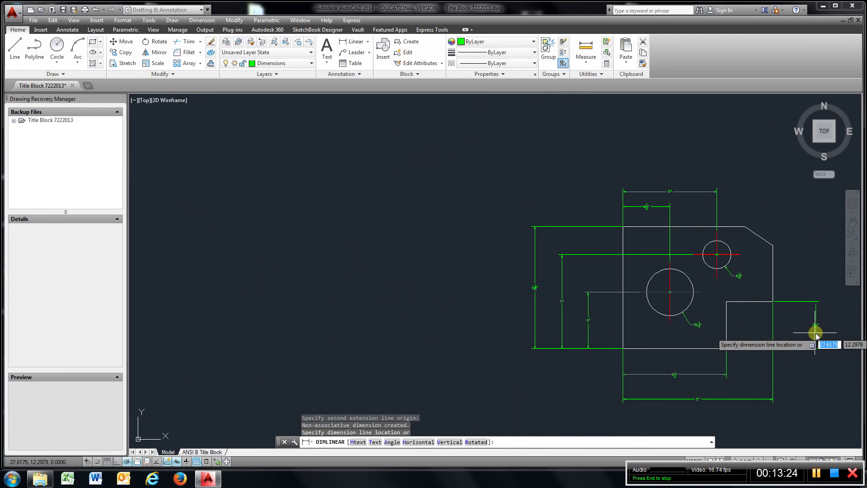
click(810, 335)
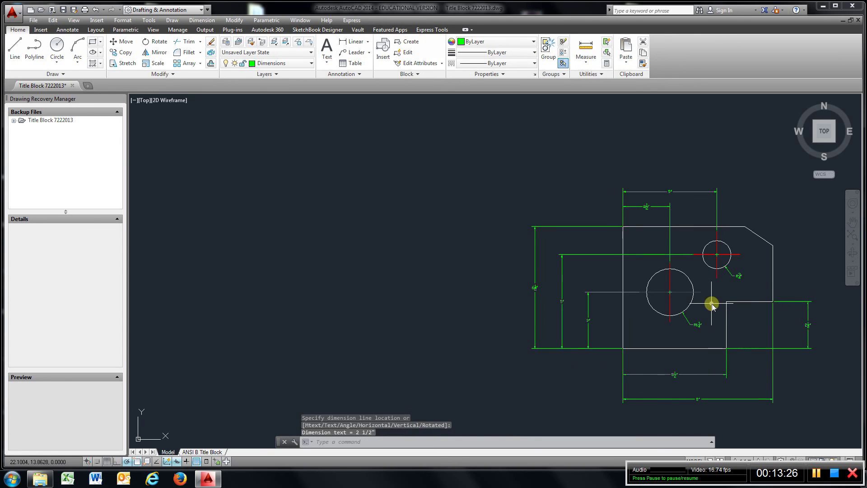
Dimension the vertical distance from the bottom edge's right corner to the right edge's upper end, placing it outside the notch-height dimension.
mouse_move(712, 304)
middle_down()
mouse_move(500, 334)
mouse_move(488, 307)
middle_up()
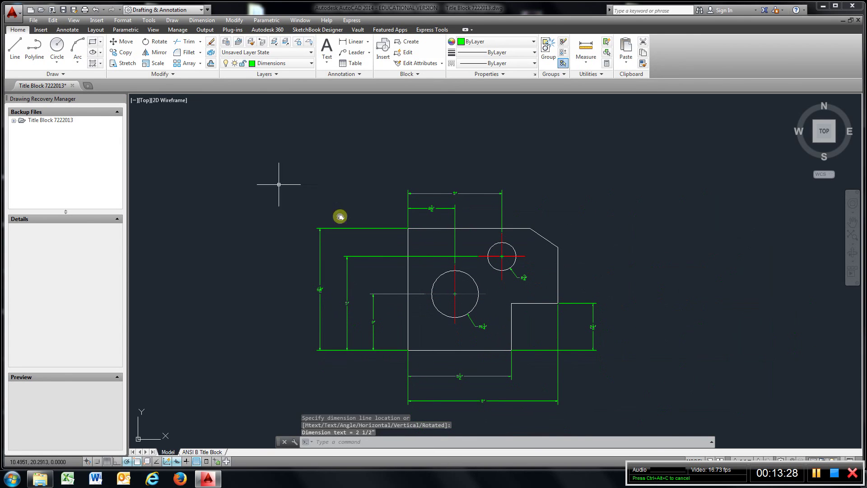
click(356, 42)
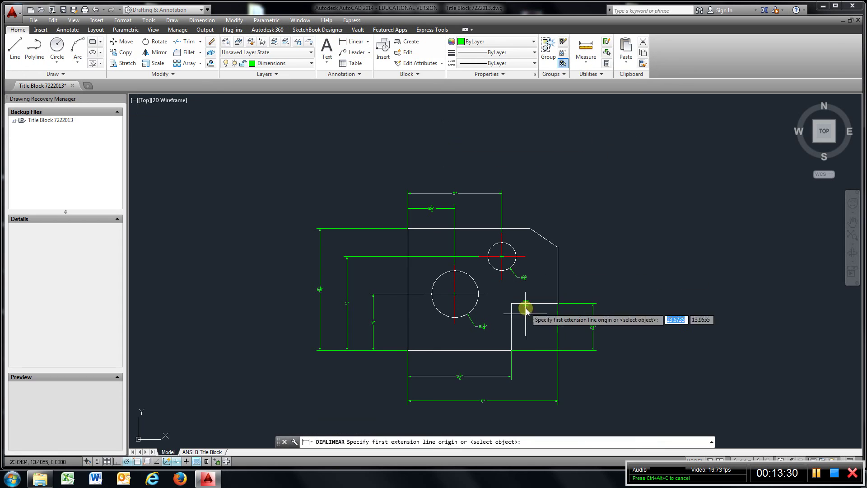
scroll(519, 350, down, 3)
scroll(516, 352, up, 10)
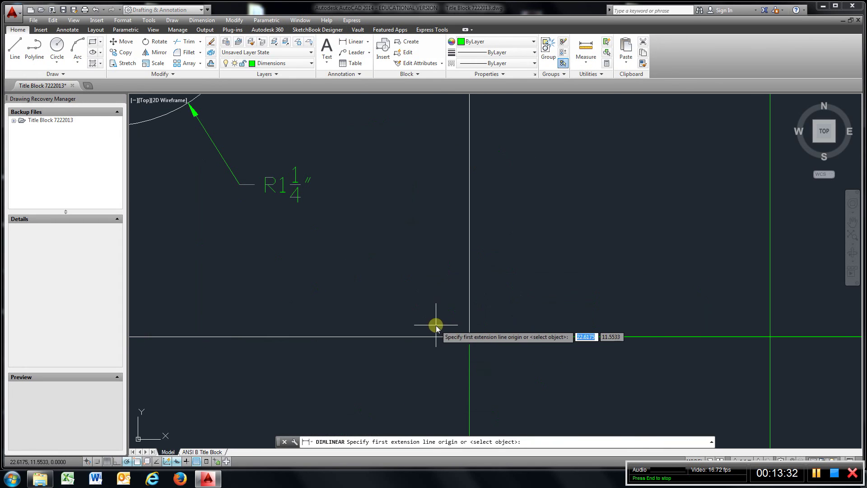
click(469, 336)
scroll(542, 292, up, 2)
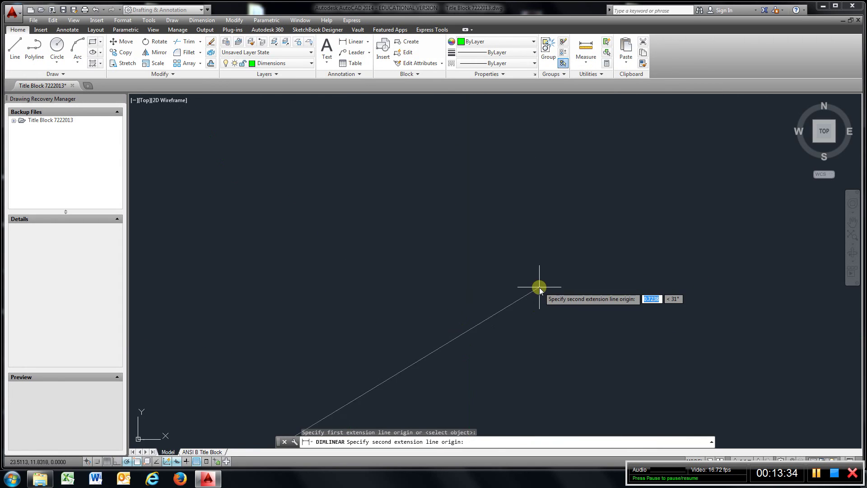
scroll(538, 286, down, 12)
scroll(556, 246, up, 8)
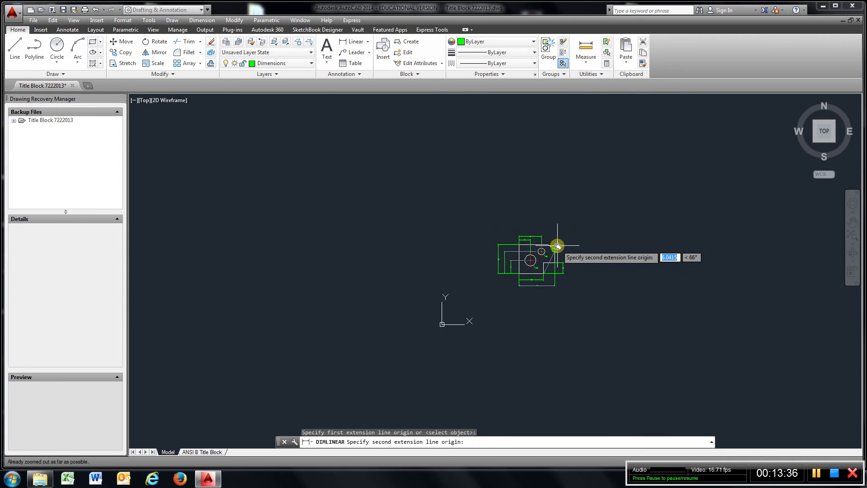
click(532, 275)
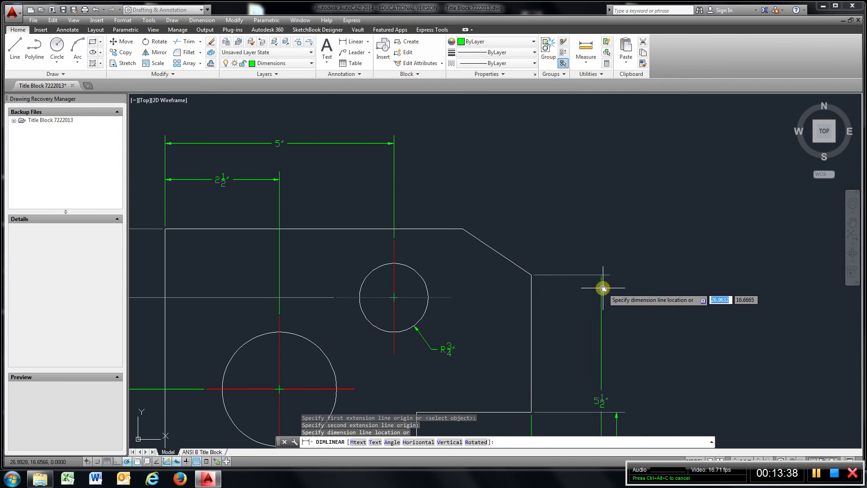
scroll(645, 335, down, 4)
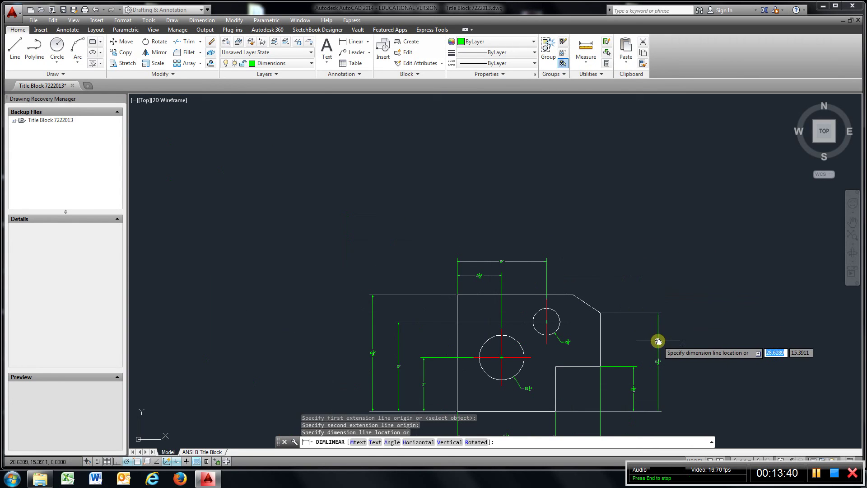
click(658, 341)
Add an angular dimension between the outline's top edge and the slanted corner edge, placing its arc just outside the slanted edge.
middle_drag(570, 333, 587, 247)
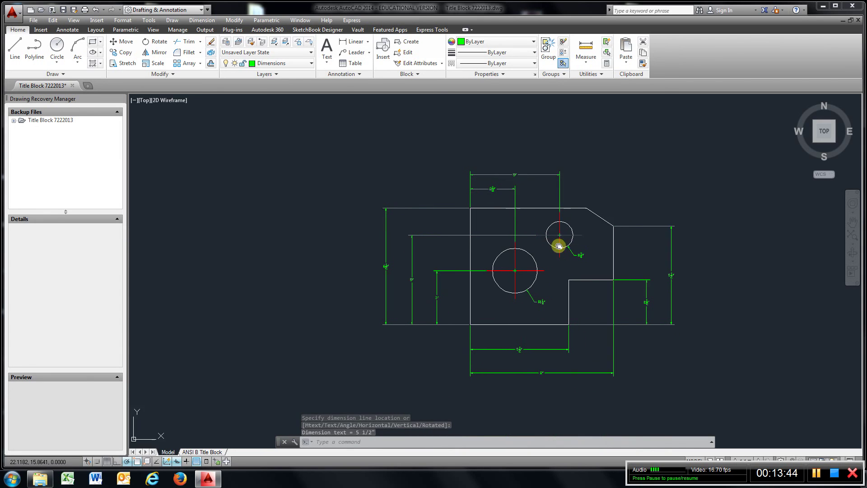
mouse_move(559, 240)
middle_down()
mouse_move(487, 216)
mouse_move(482, 199)
mouse_move(461, 236)
middle_up()
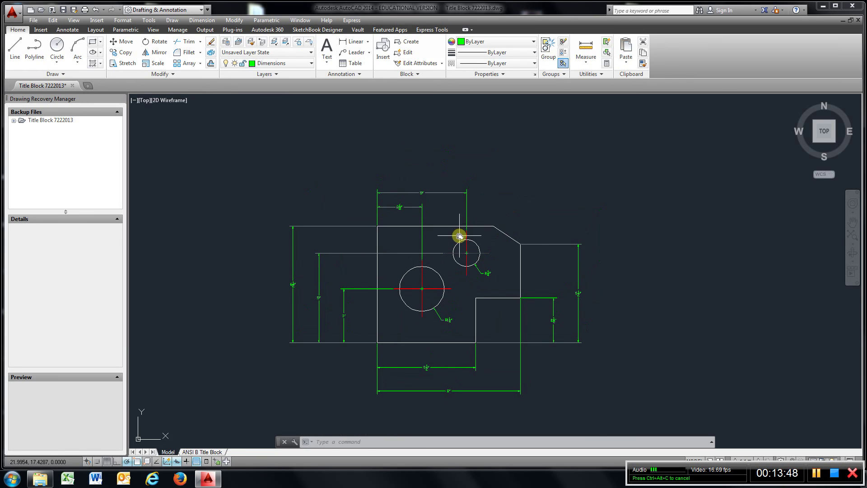
mouse_move(493, 294)
middle_down()
mouse_move(501, 243)
mouse_move(505, 256)
middle_up()
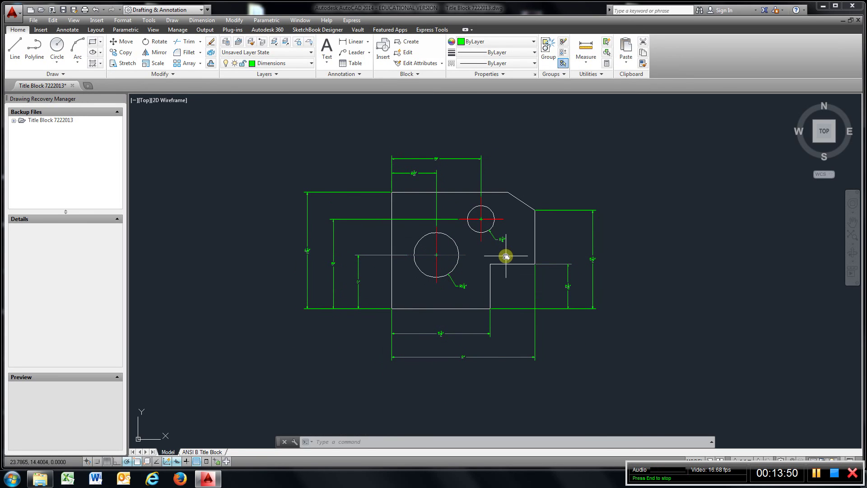
scroll(506, 256, down, 3)
scroll(506, 256, up, 3)
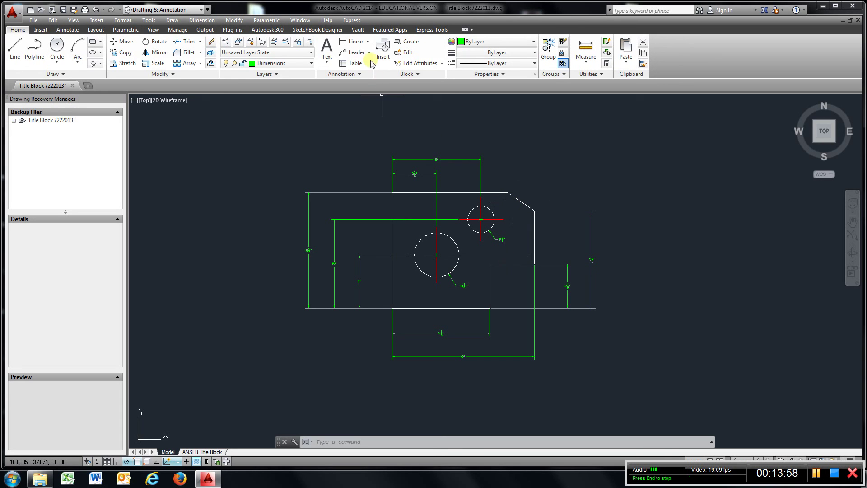
click(368, 42)
click(360, 93)
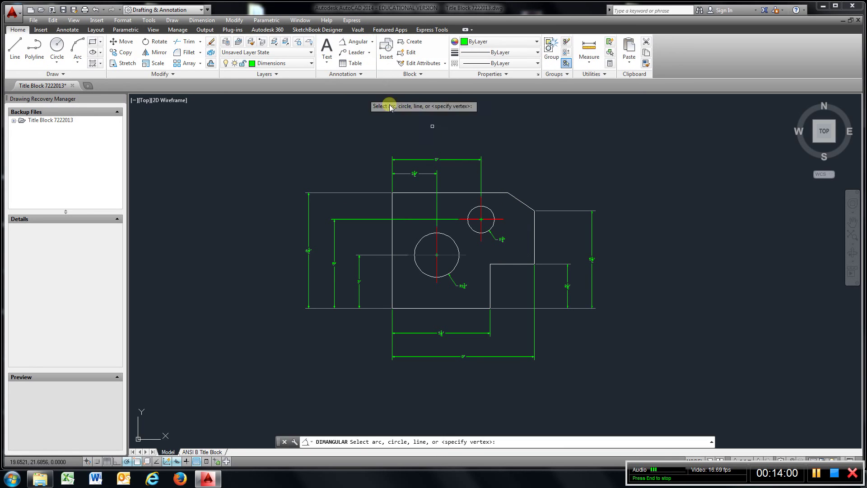
click(501, 194)
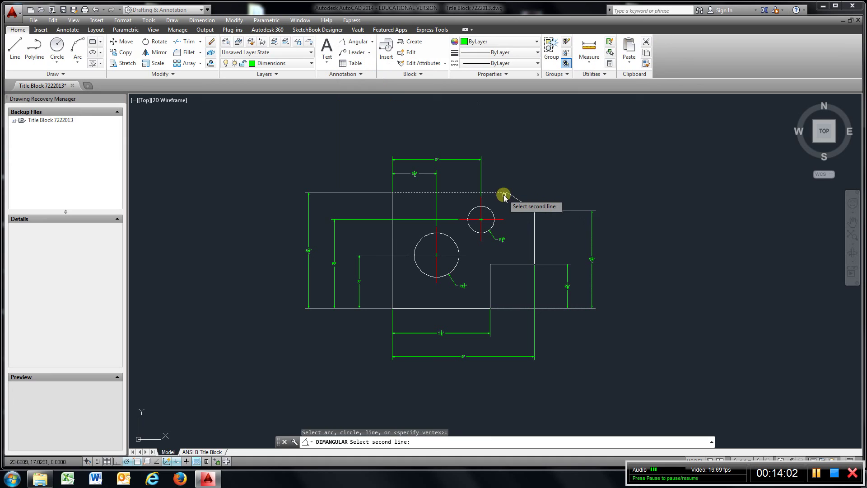
click(519, 204)
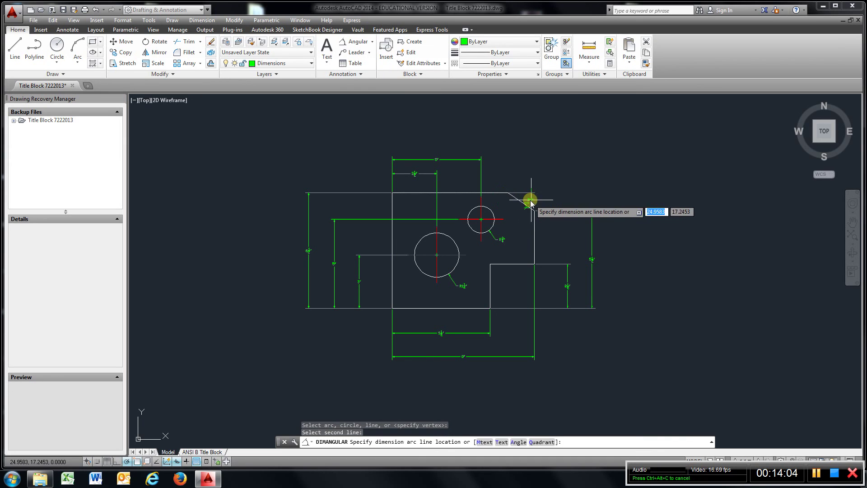
click(536, 200)
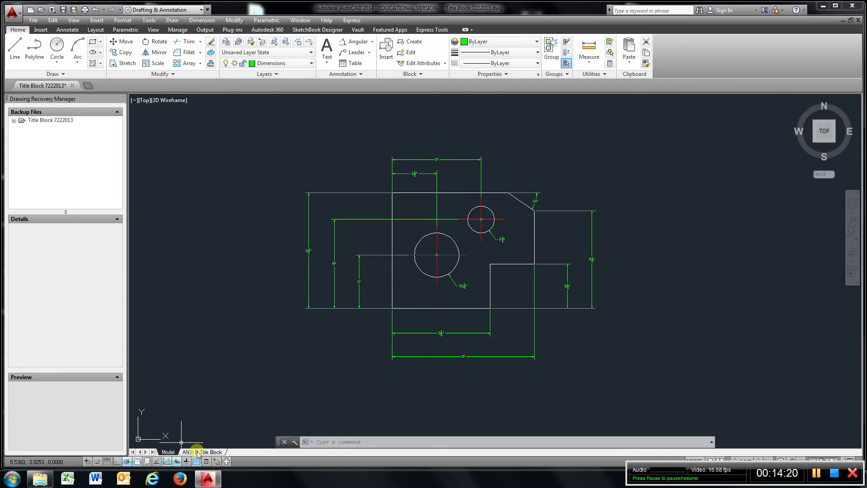
Switch to the ANSI B Title Block layout.
mouse_move(198, 453)
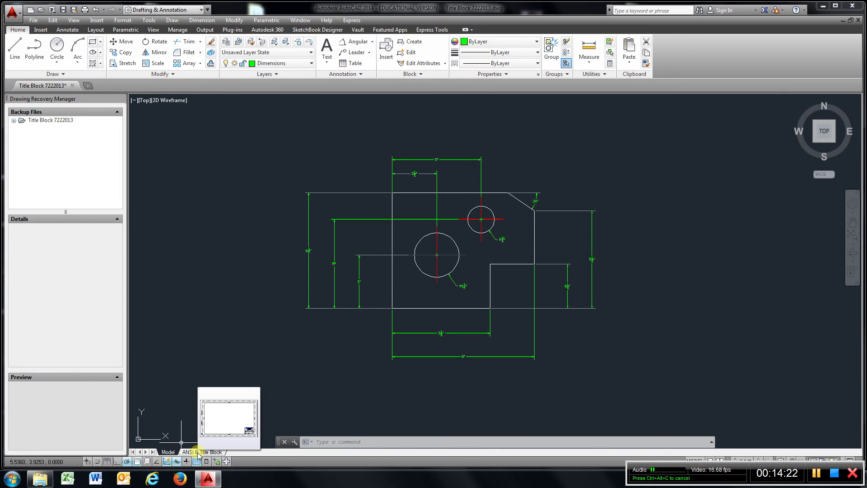